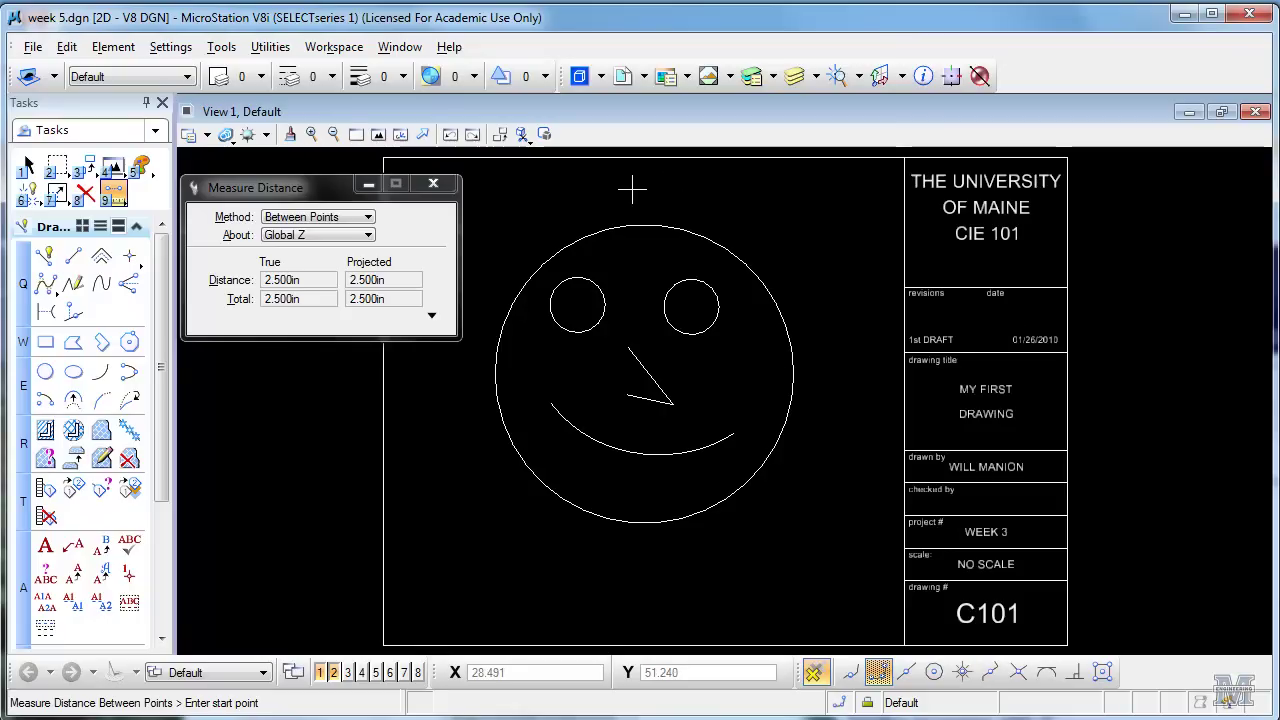
Step: Check the working units format, master and sub units, and accuracy in the design file settings without changing them
click(183, 52)
click(200, 183)
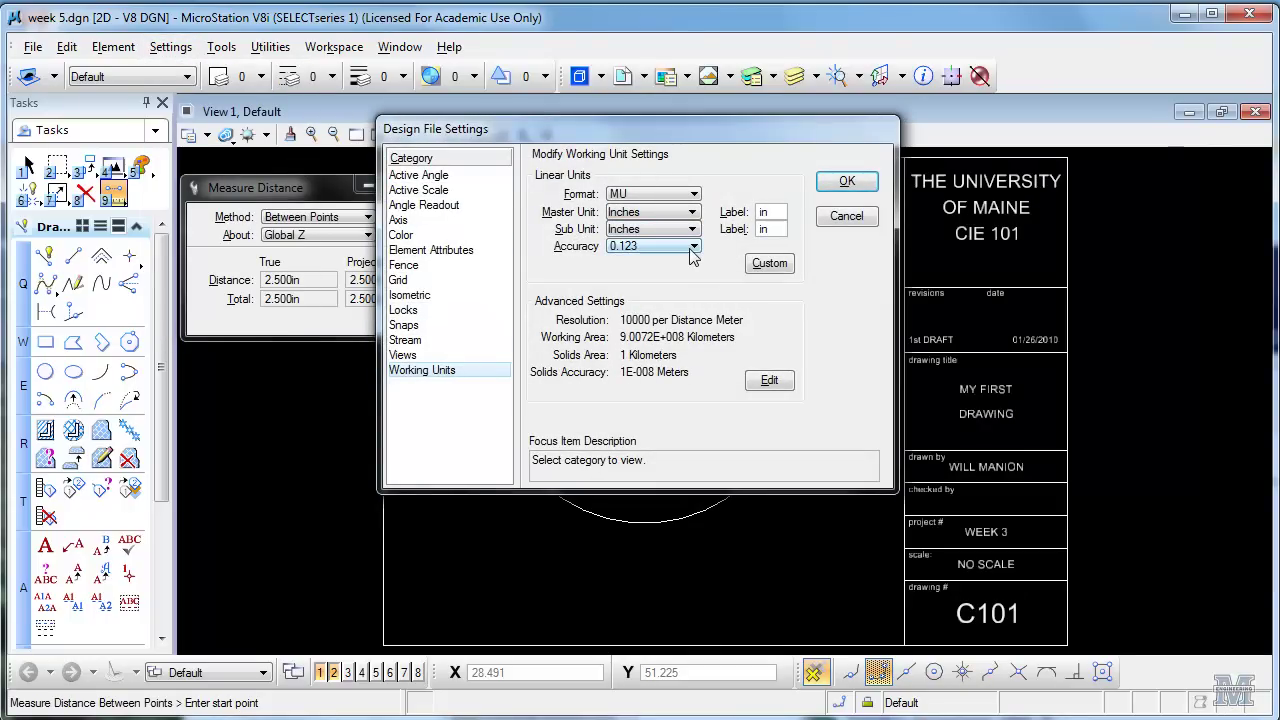
click(845, 217)
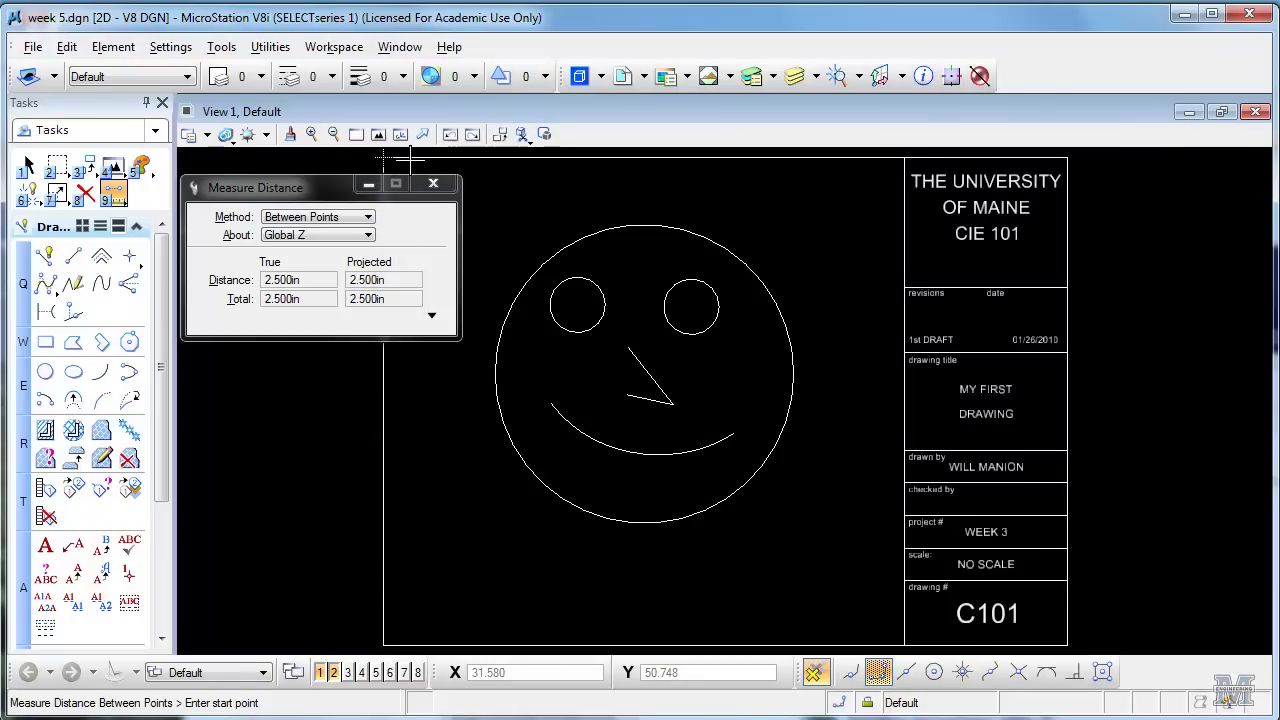
Step: Measure the drawing border's top edge from corner to corner, plus its right edge down to the lower corner
click(383, 157)
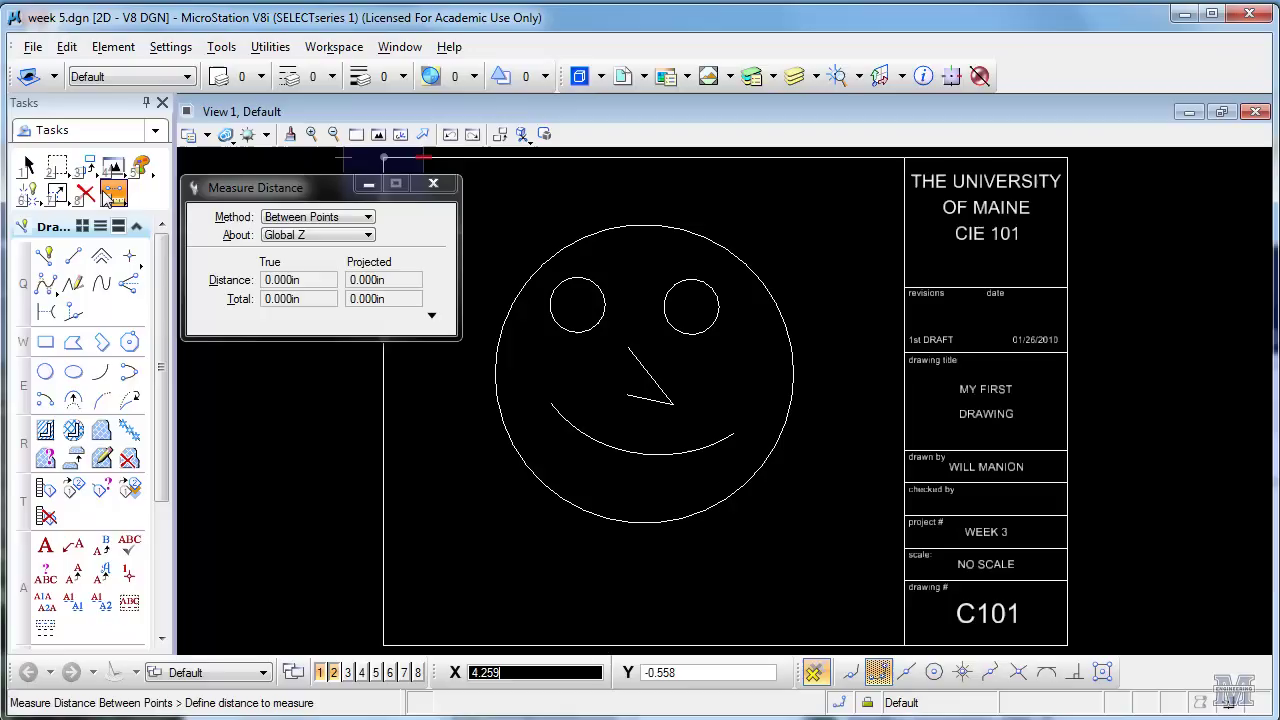
click(1067, 157)
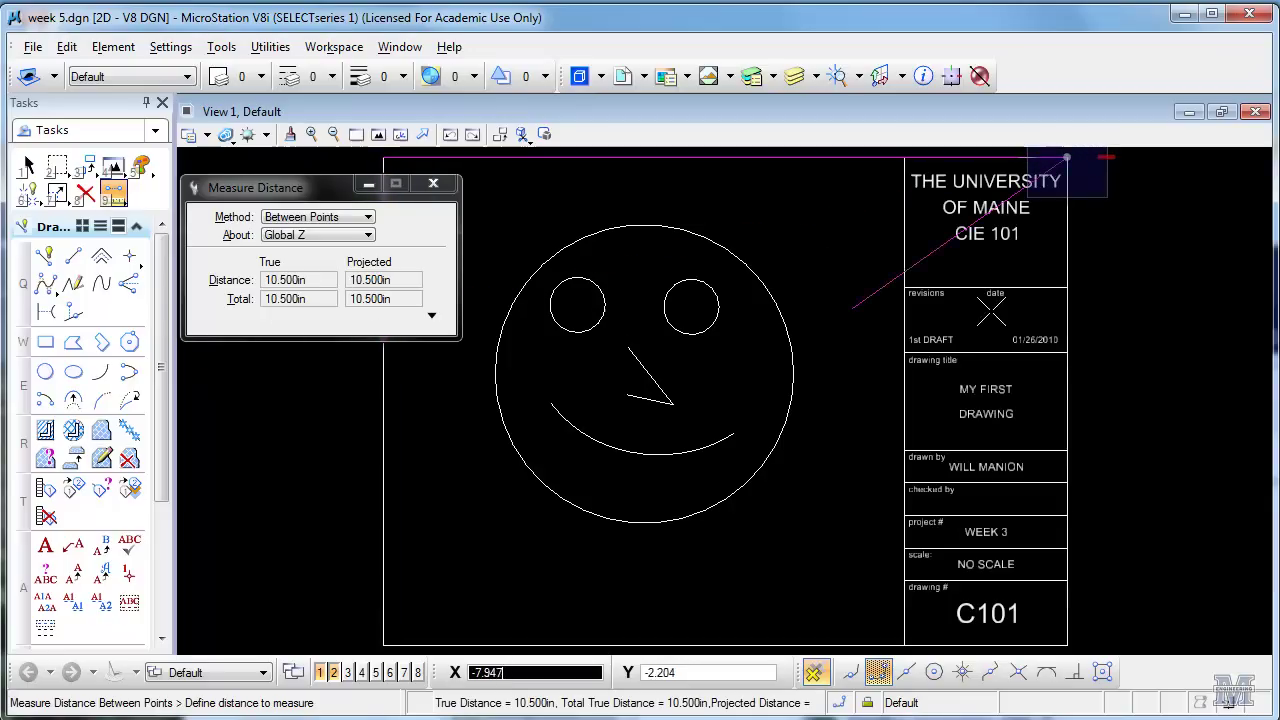
click(1067, 645)
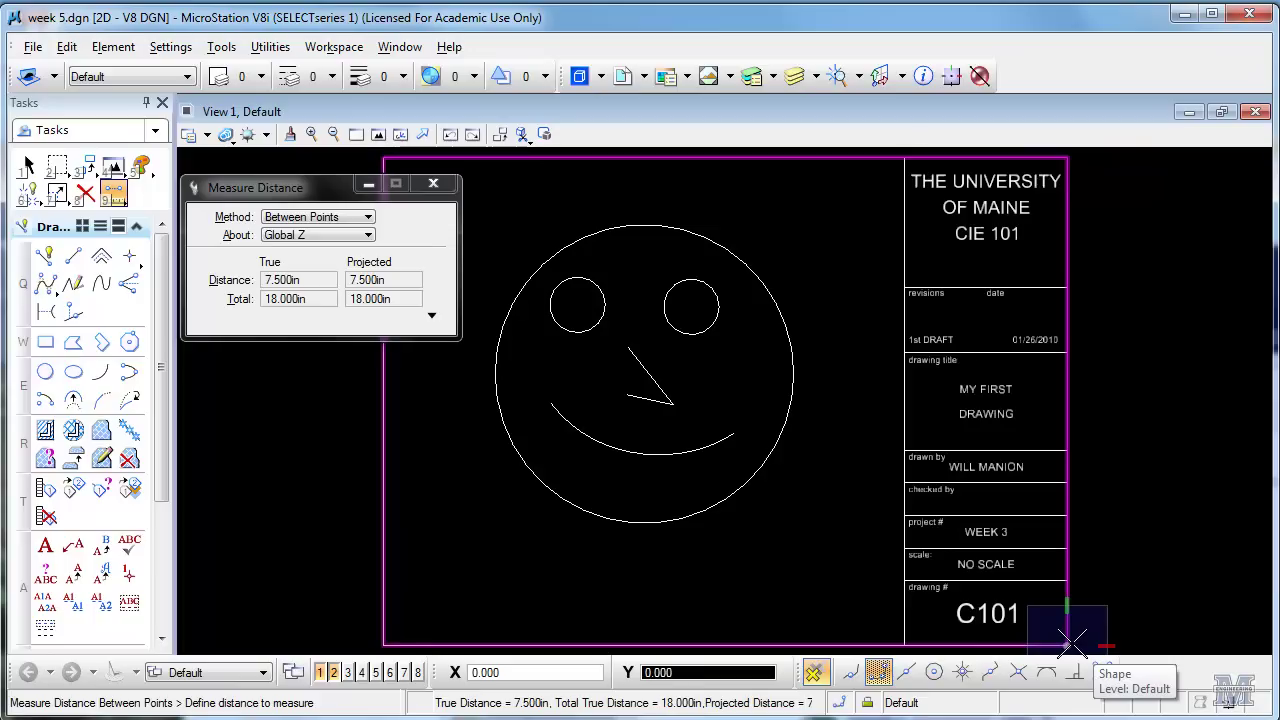
right_click(1137, 563)
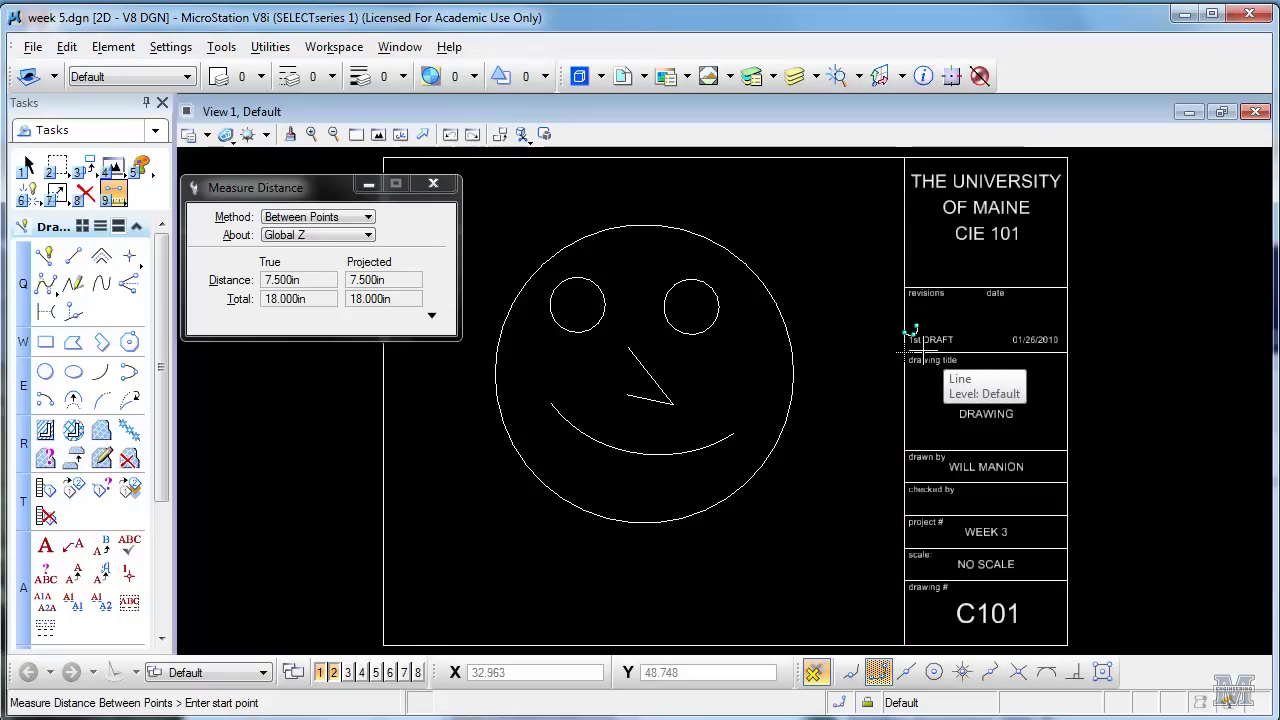
Step: Delete the title block's vertical divider and start a replacement SmartLine on the border's top edge, 2.5 in left of the upper-right corner
click(85, 193)
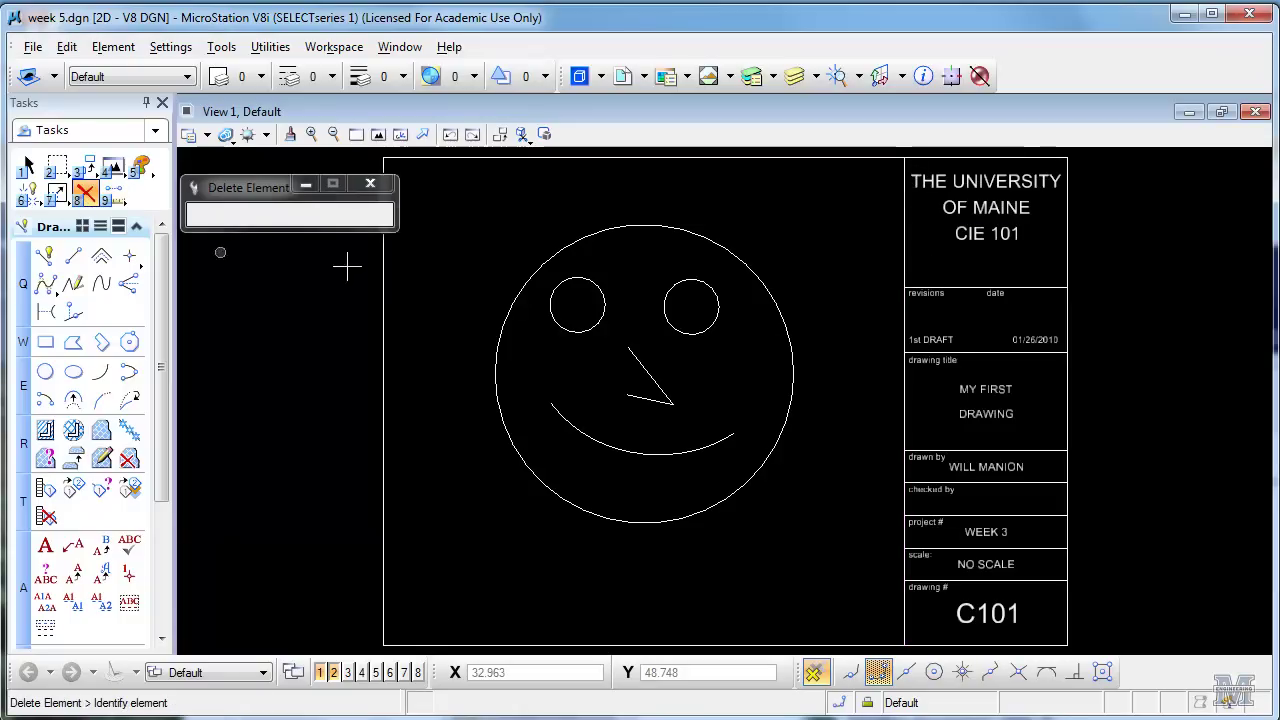
click(905, 246)
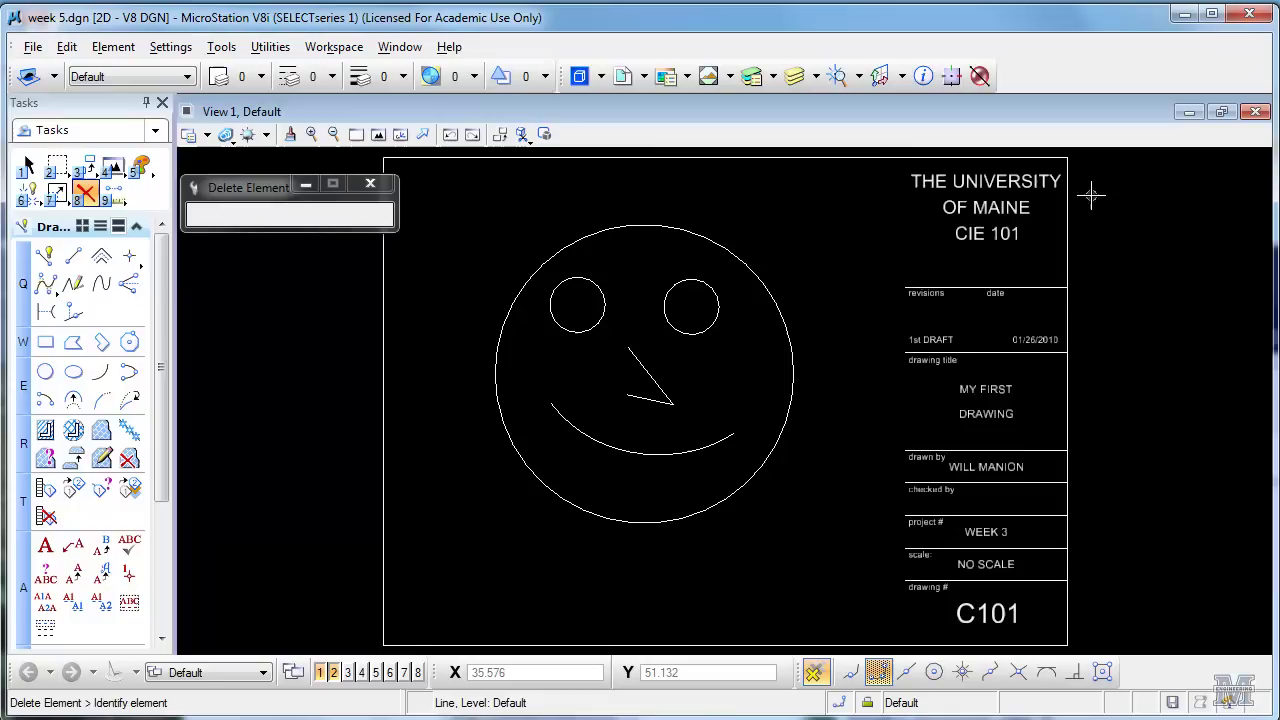
click(45, 256)
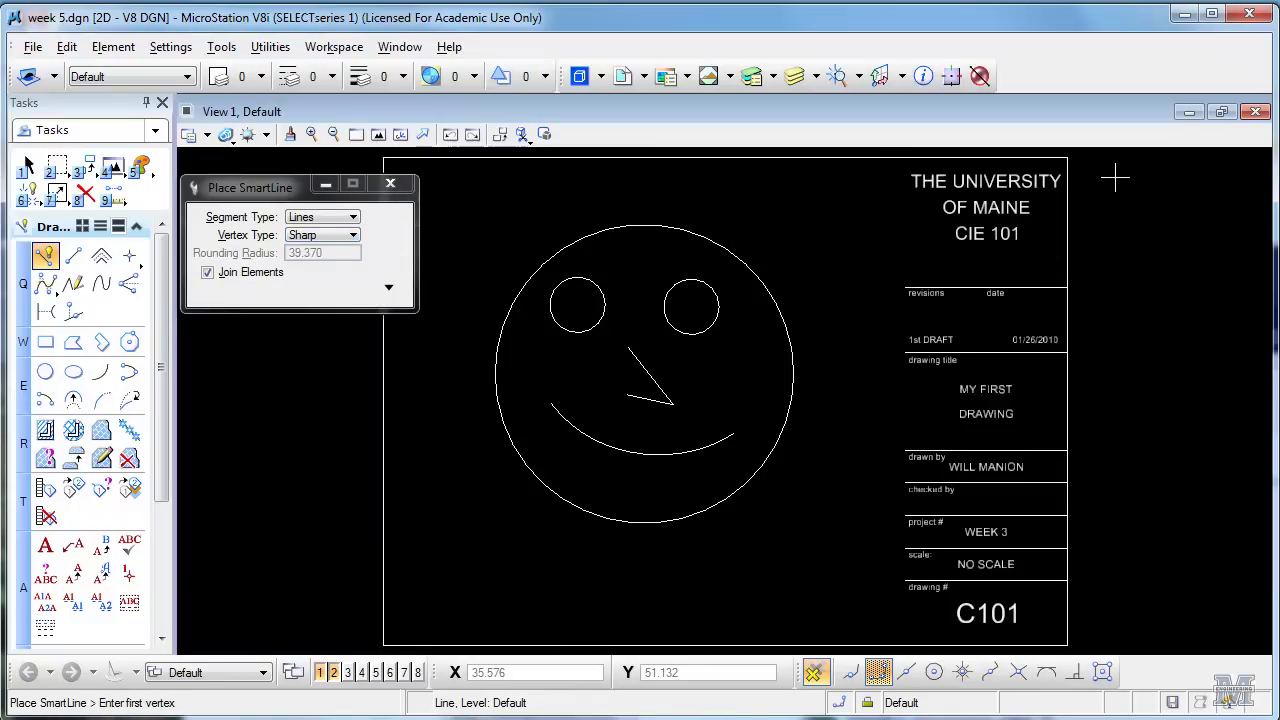
scroll(1066, 156, down, 1)
scroll(1066, 156, up, 1)
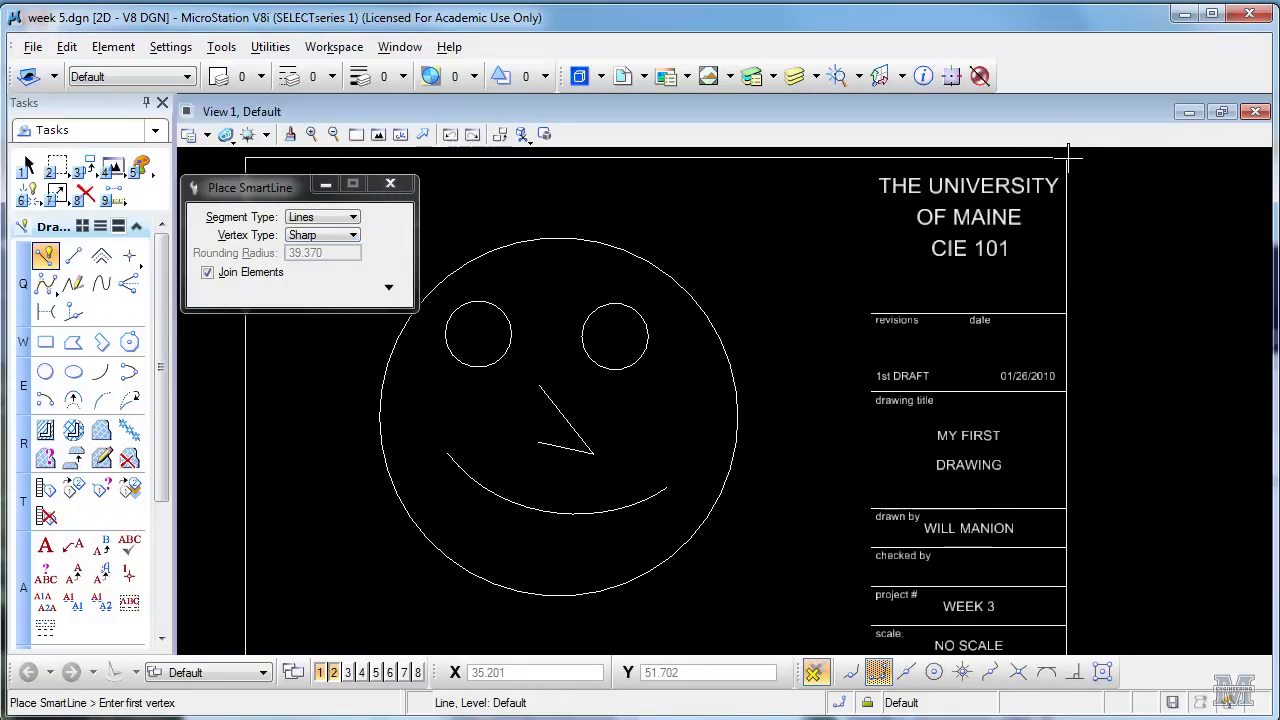
middle_click(1066, 156)
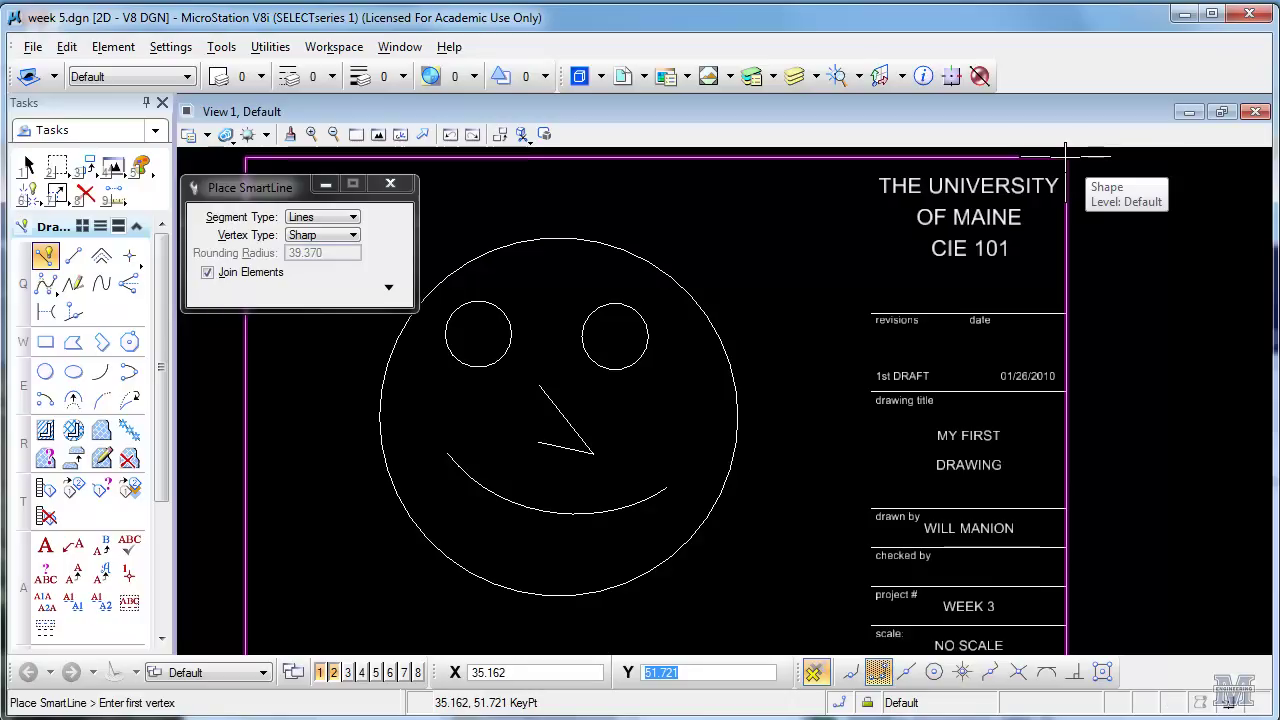
key(o)
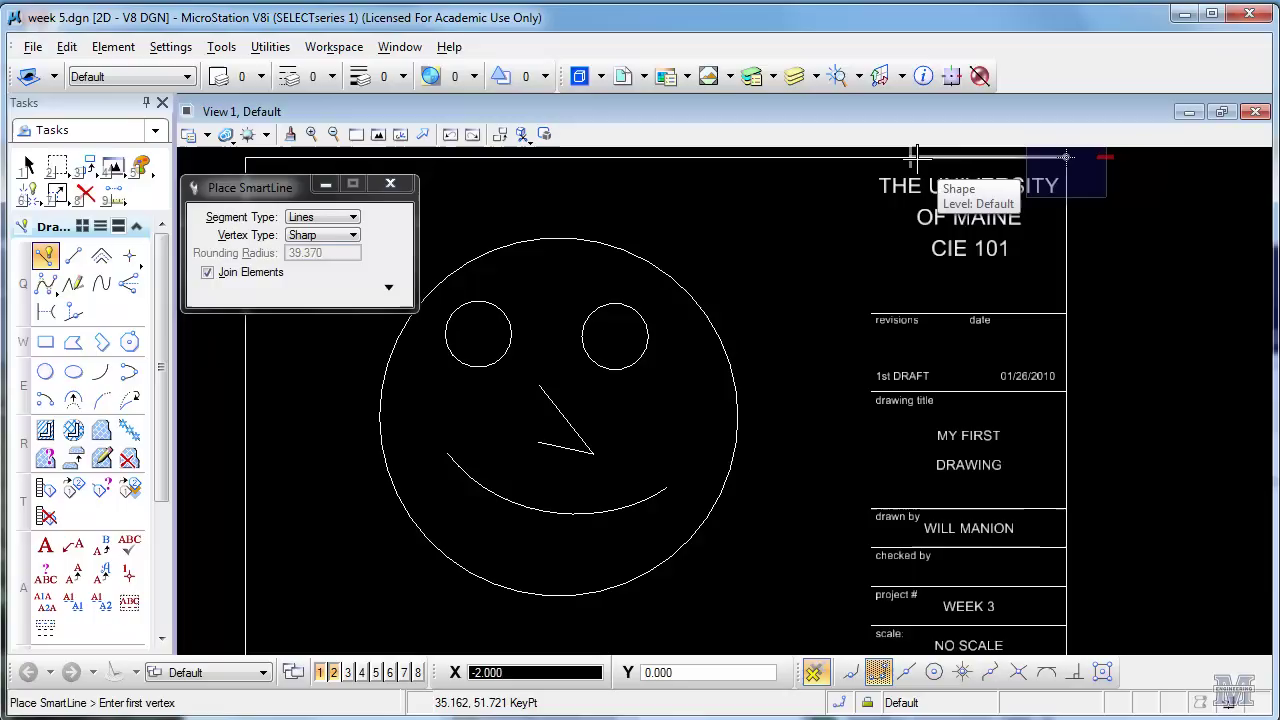
text(2)
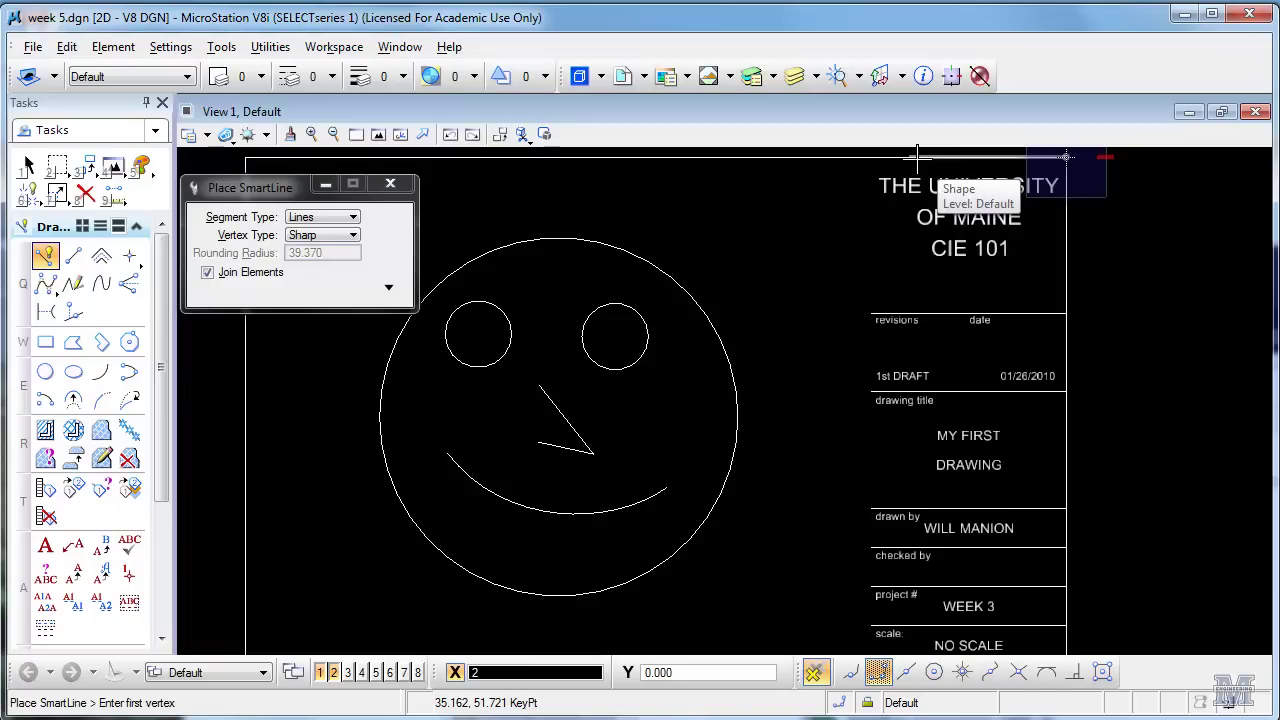
text(.5)
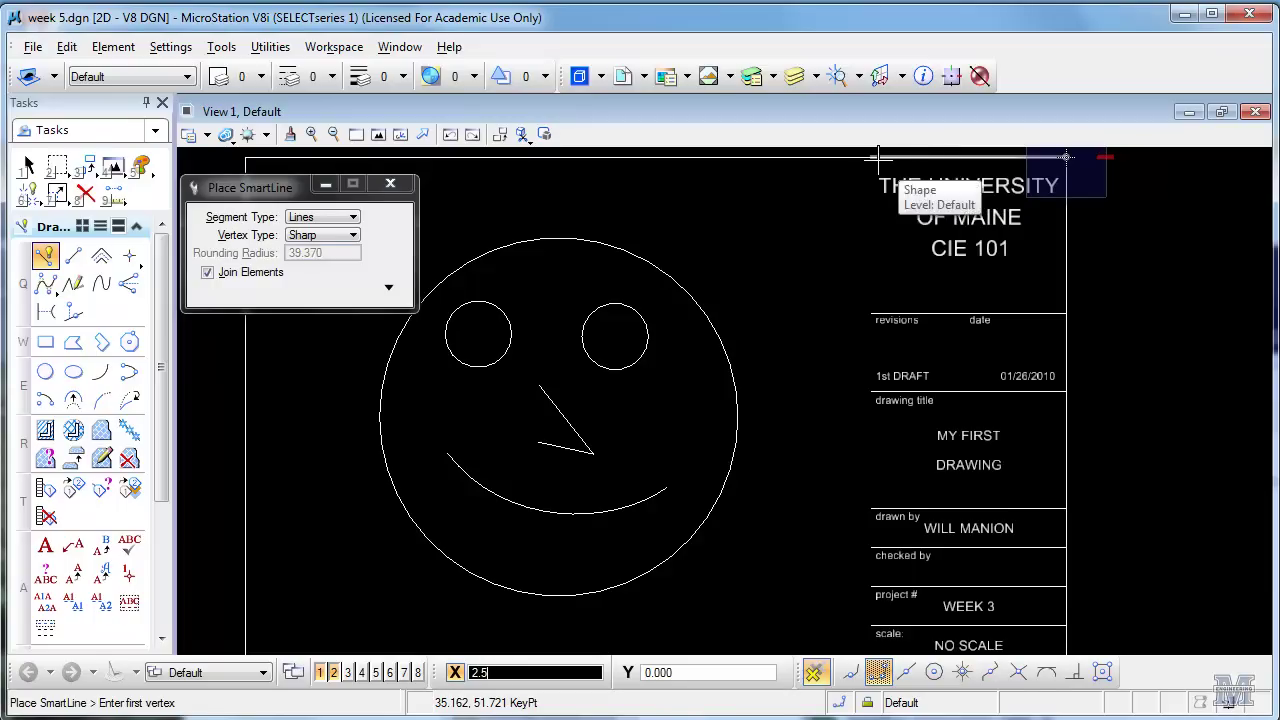
click(871, 157)
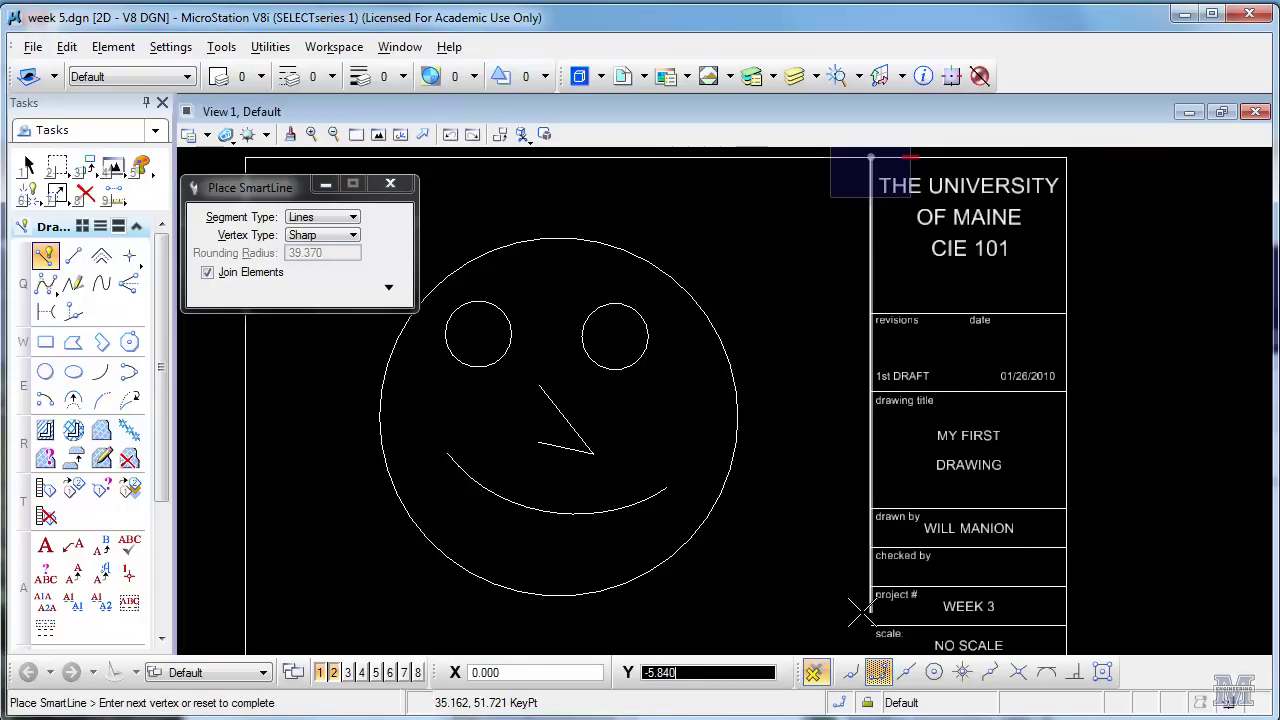
Step: Run the replacement divider straight down to the border's bottom edge and finish the line there
scroll(858, 612, down, 1)
scroll(858, 612, down, 1)
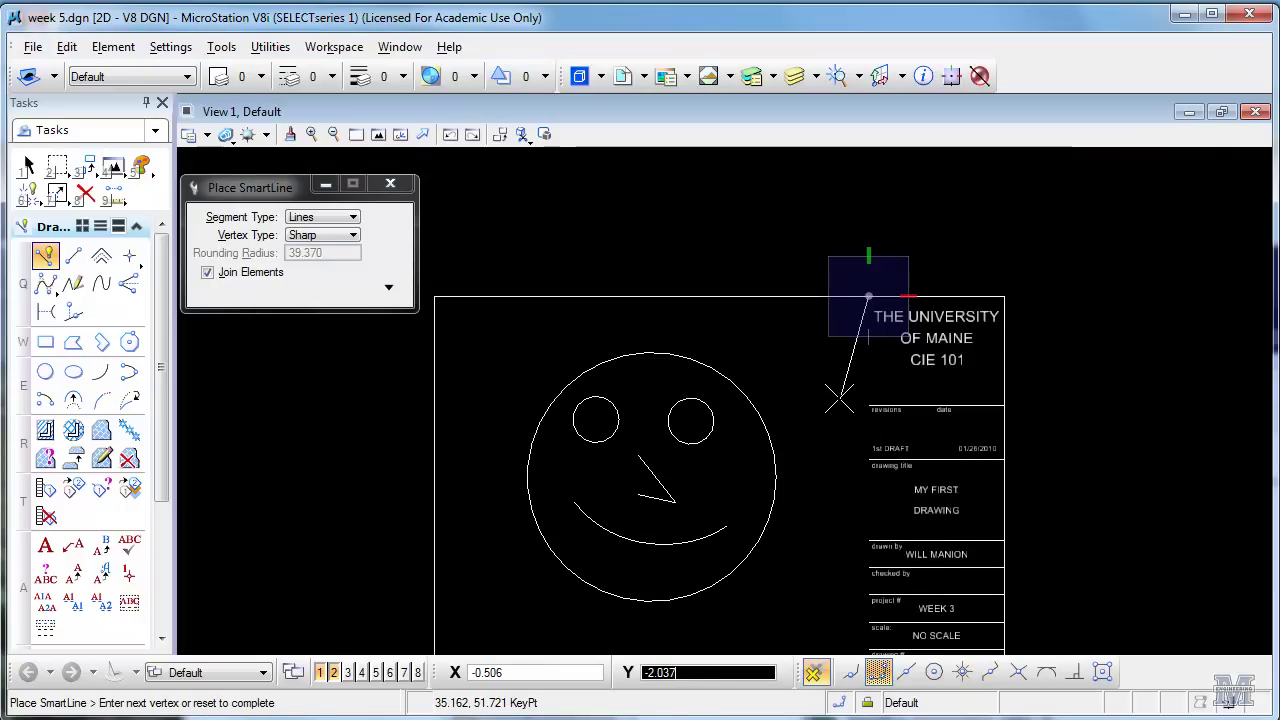
mouse_move(838, 402)
middle_down()
mouse_move(841, 420)
mouse_move(826, 428)
middle_up()
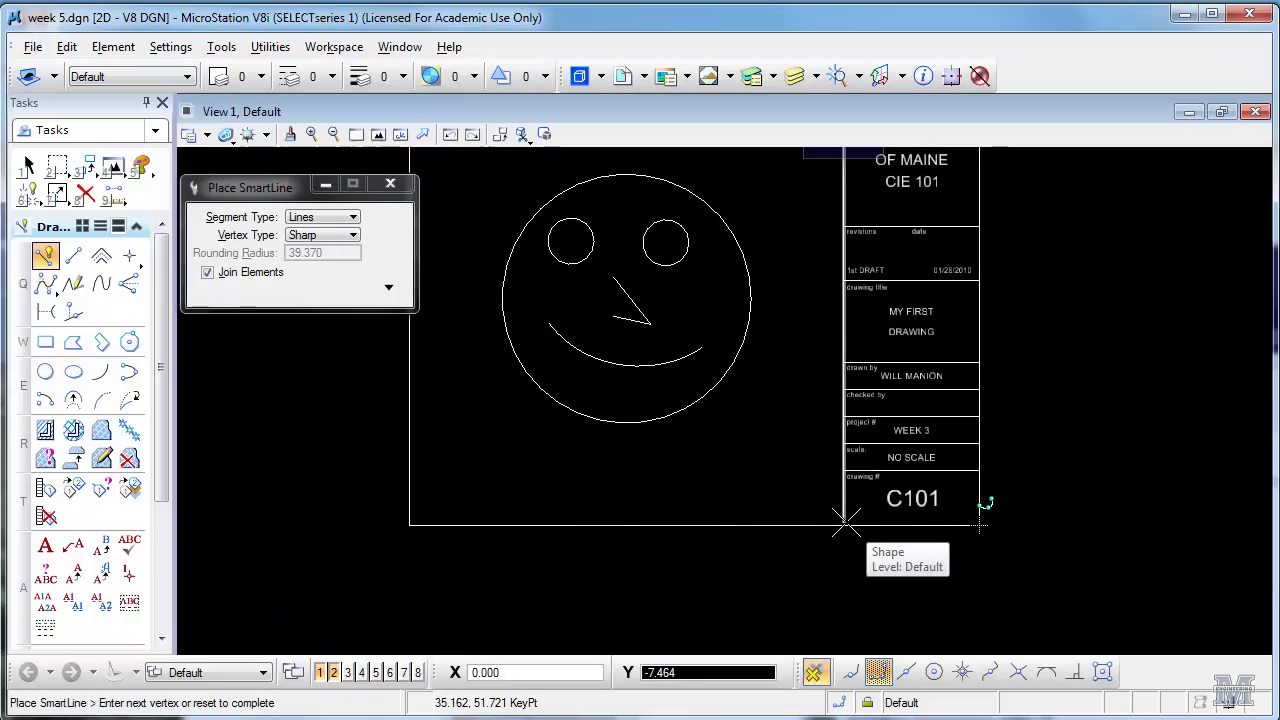
scroll(845, 522, up, 2)
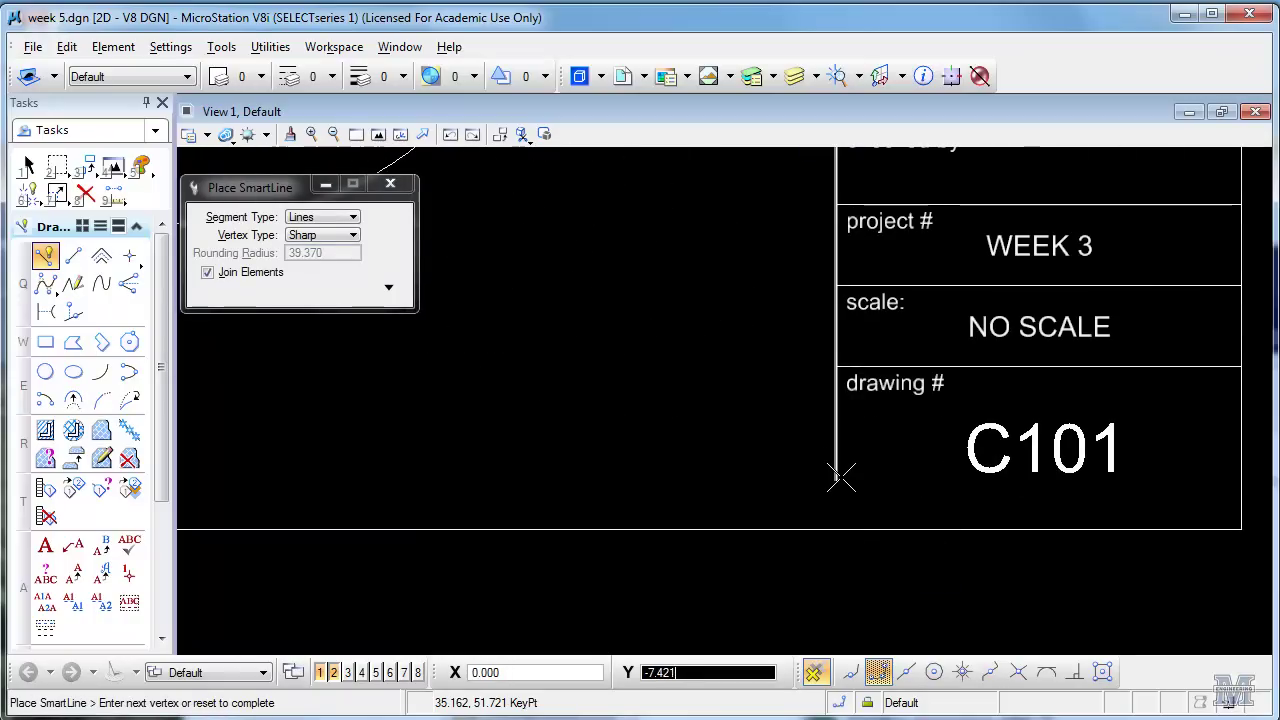
key(Return)
click(1205, 565)
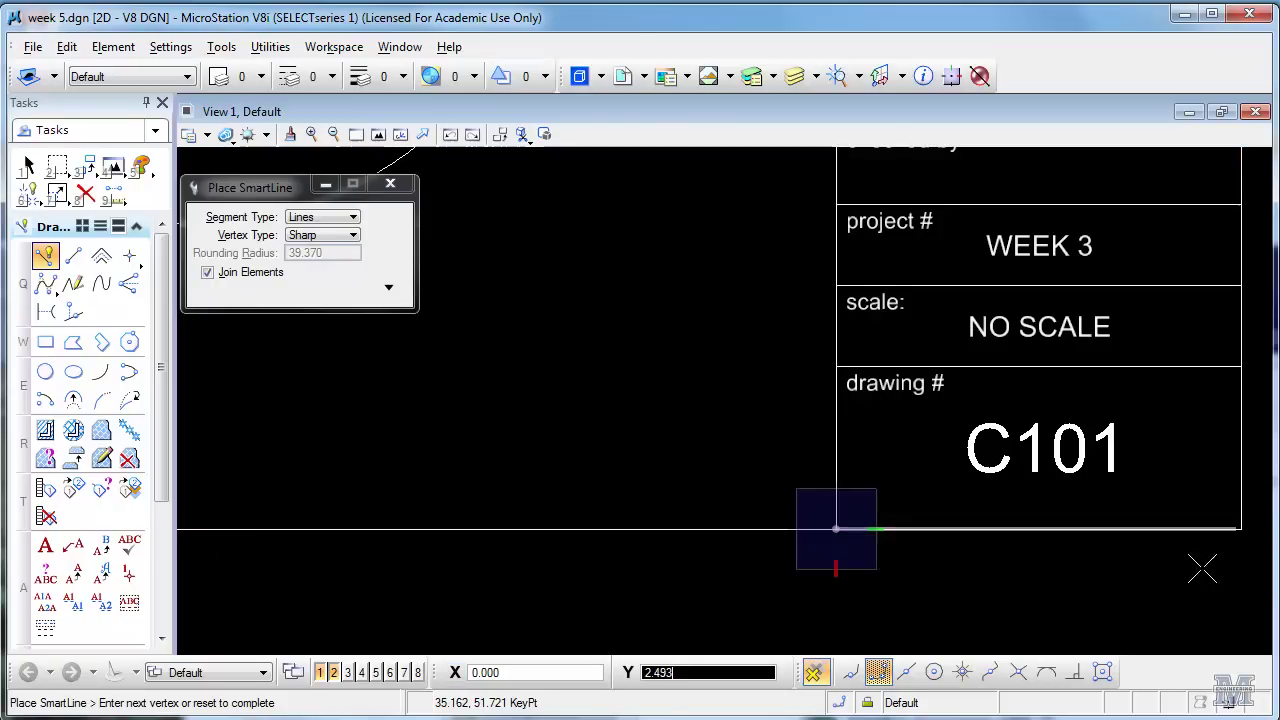
right_click(1110, 600)
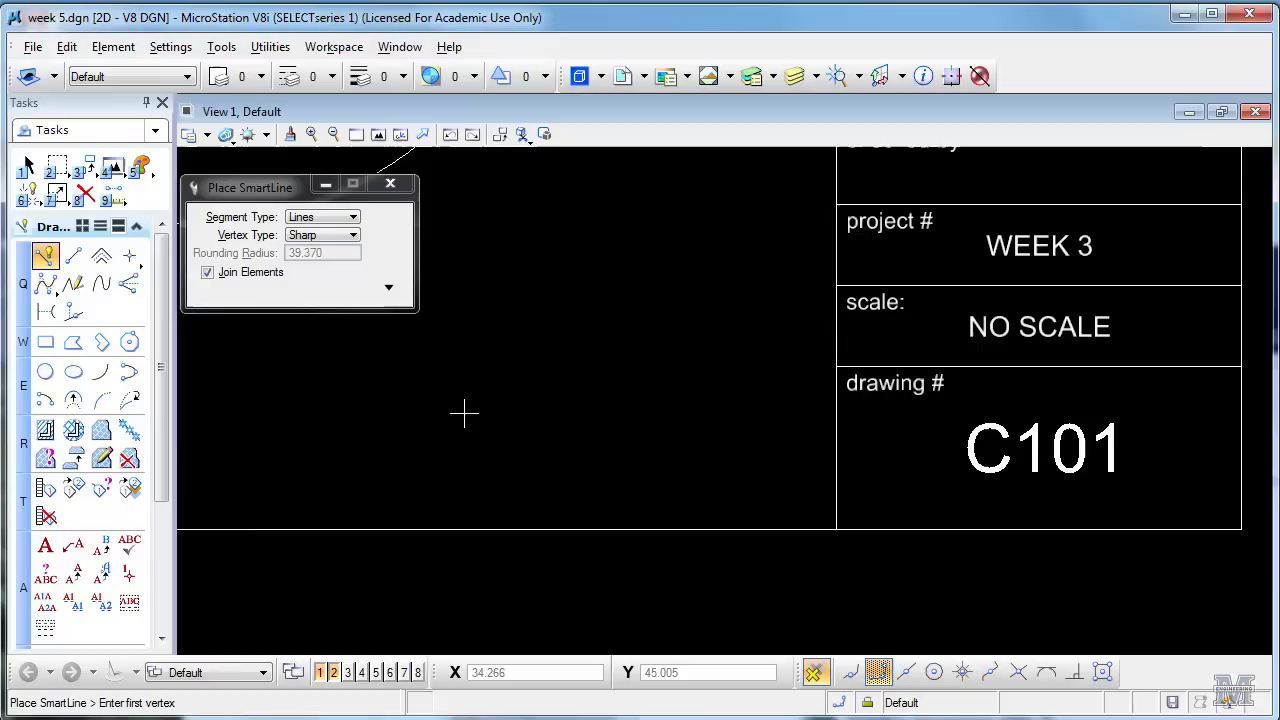
Step: Try applying 0.125 height and width in Arial to the C101 drawing number with Change Text Attributes, and undo it
click(100, 578)
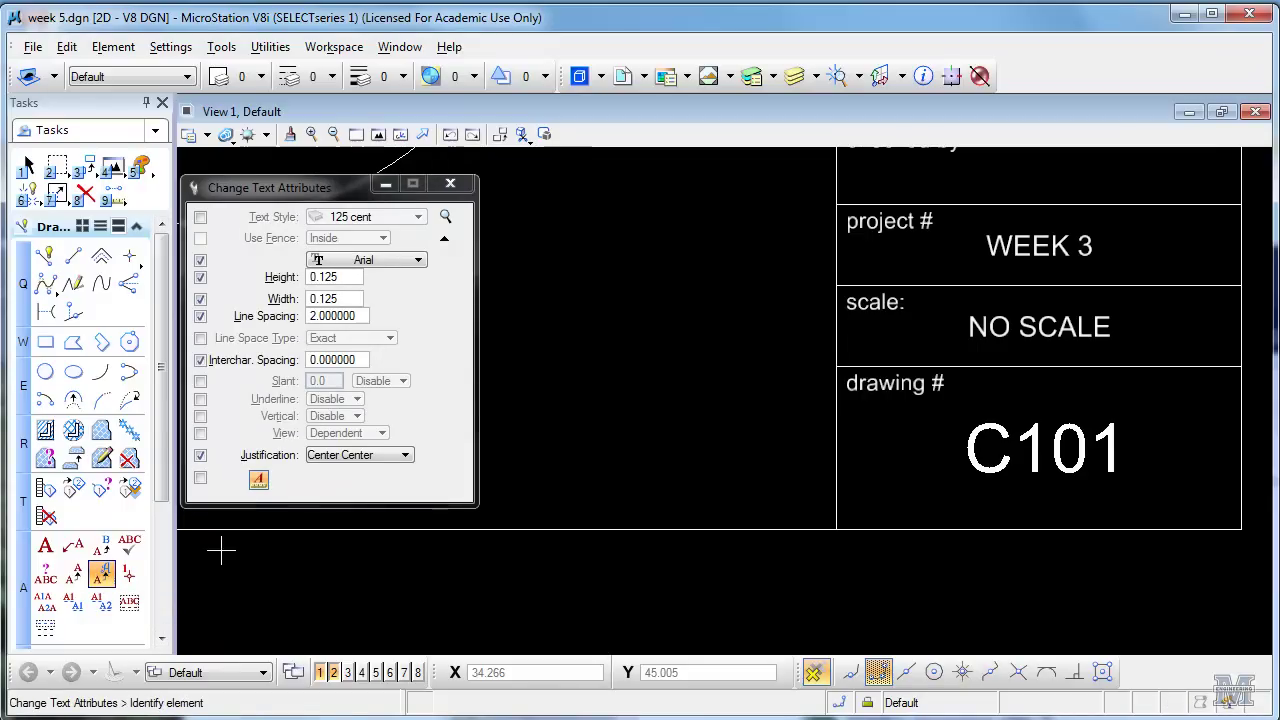
click(995, 427)
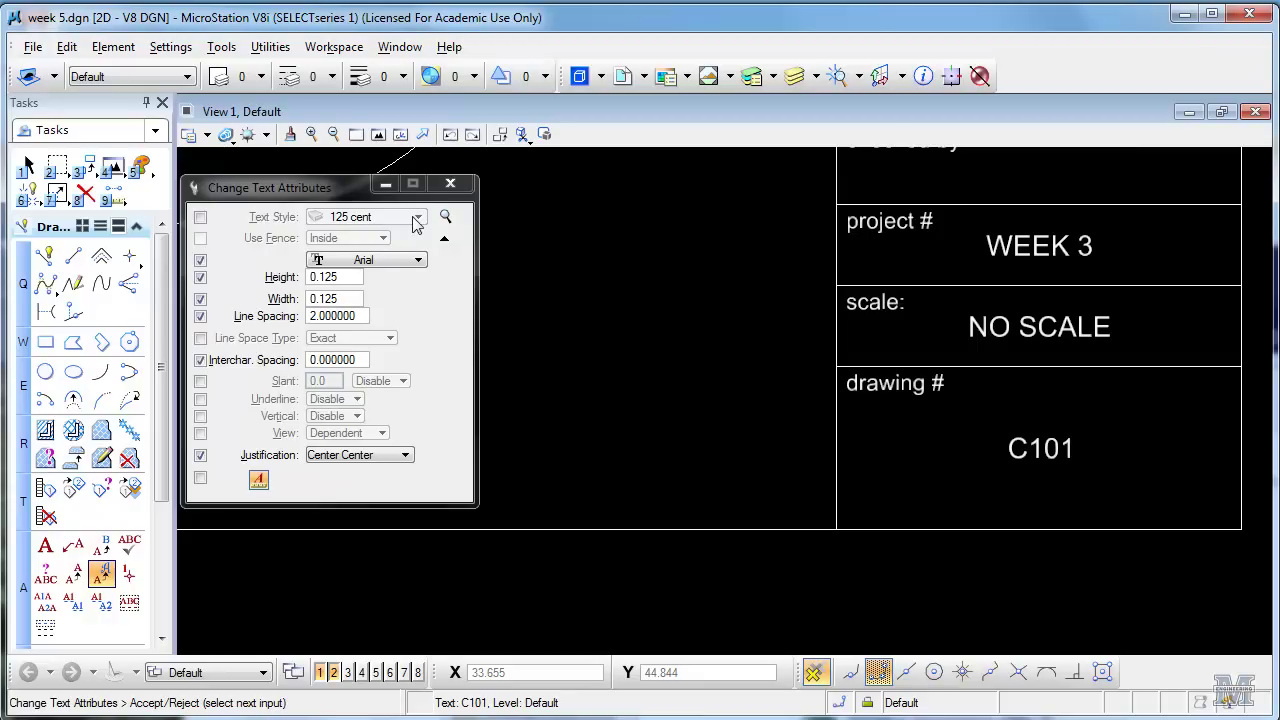
key(ctrl+z)
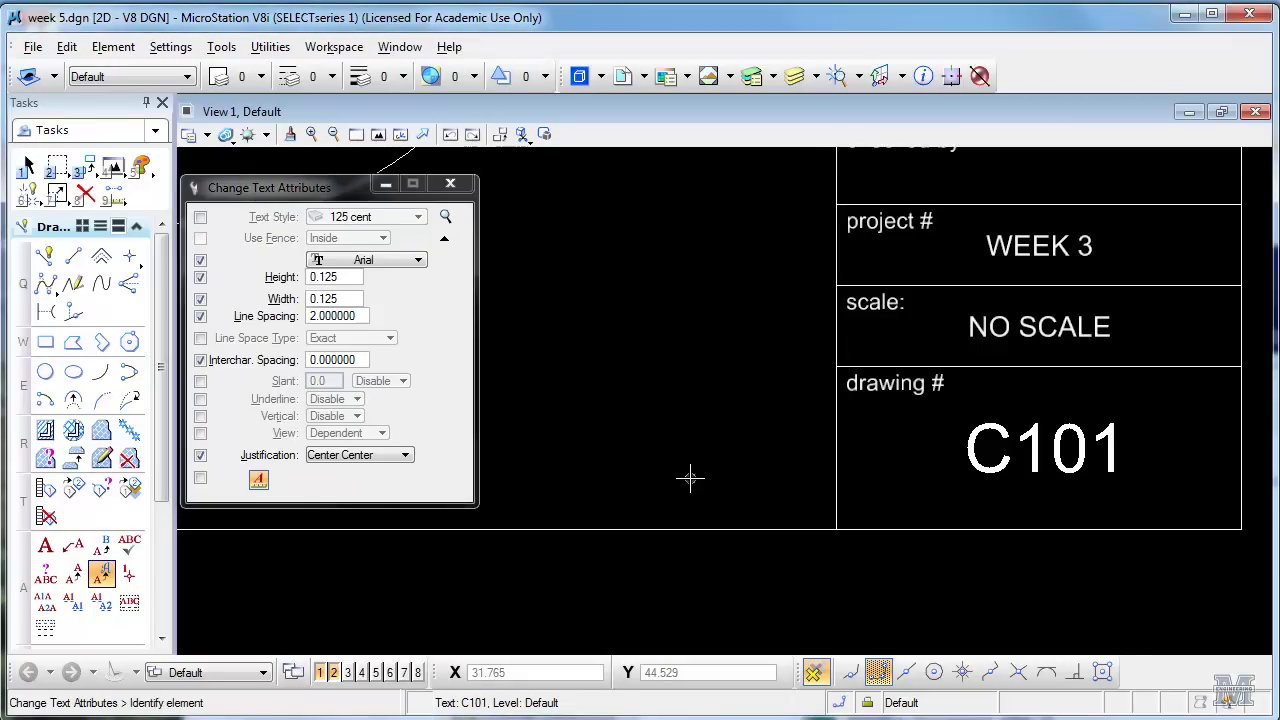
Step: Examine the 125 cent text style definition and the text style used by the C101 drawing number, leaving both unedited
click(445, 216)
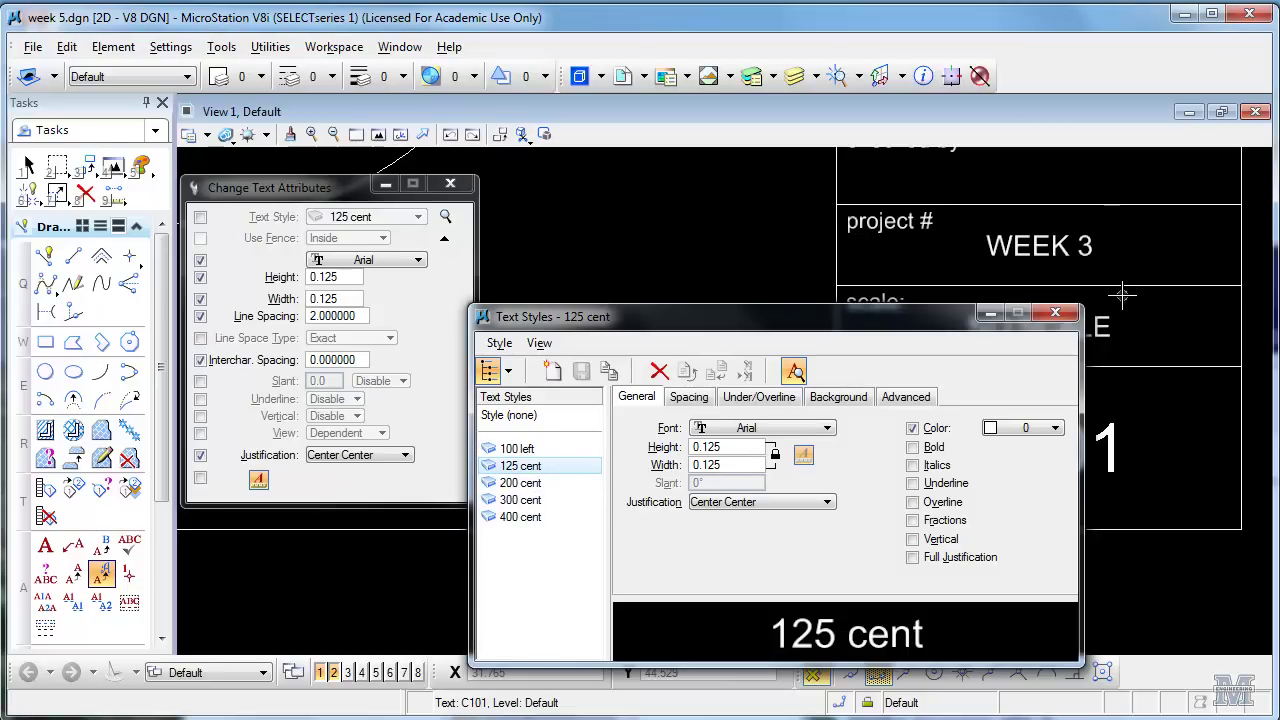
click(1057, 315)
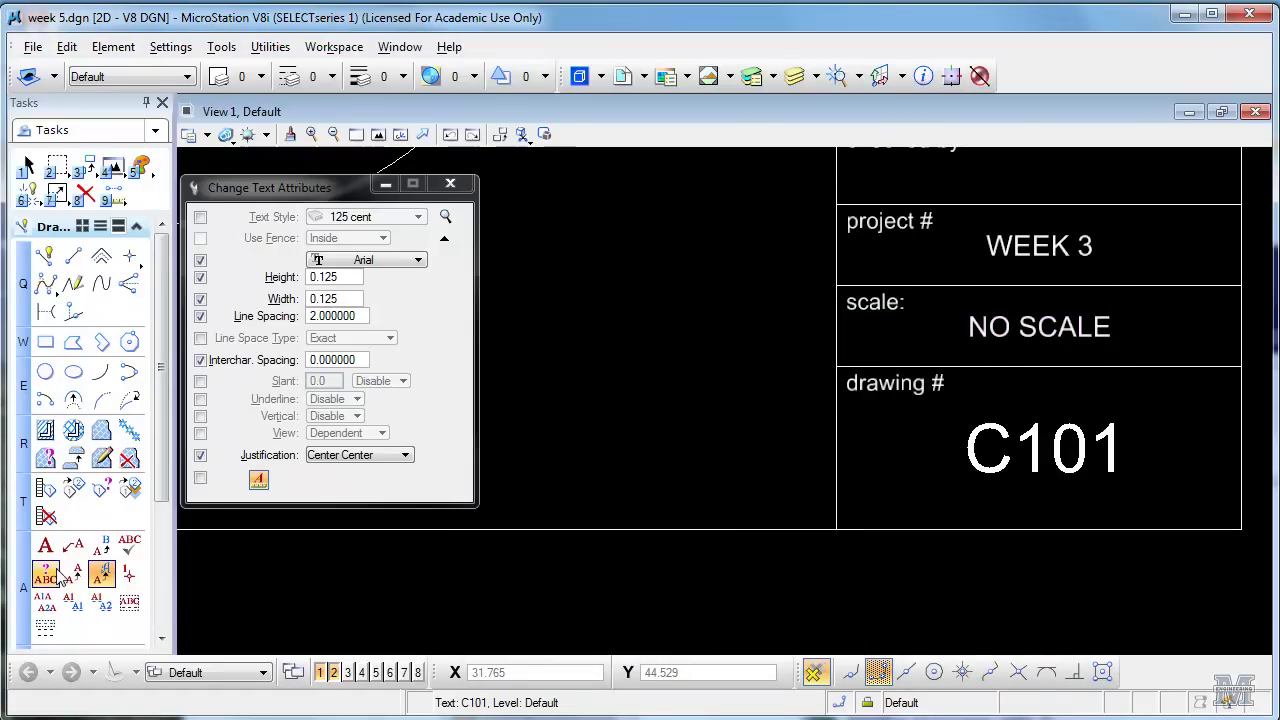
click(103, 548)
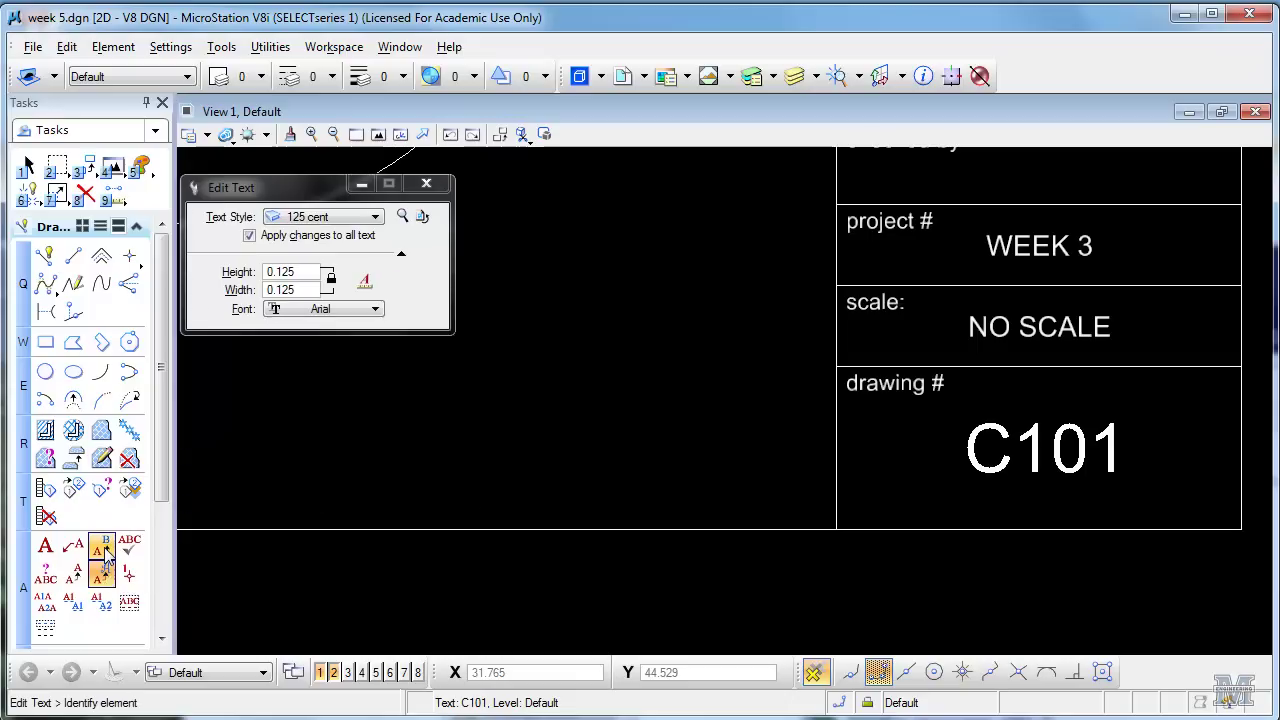
click(1036, 438)
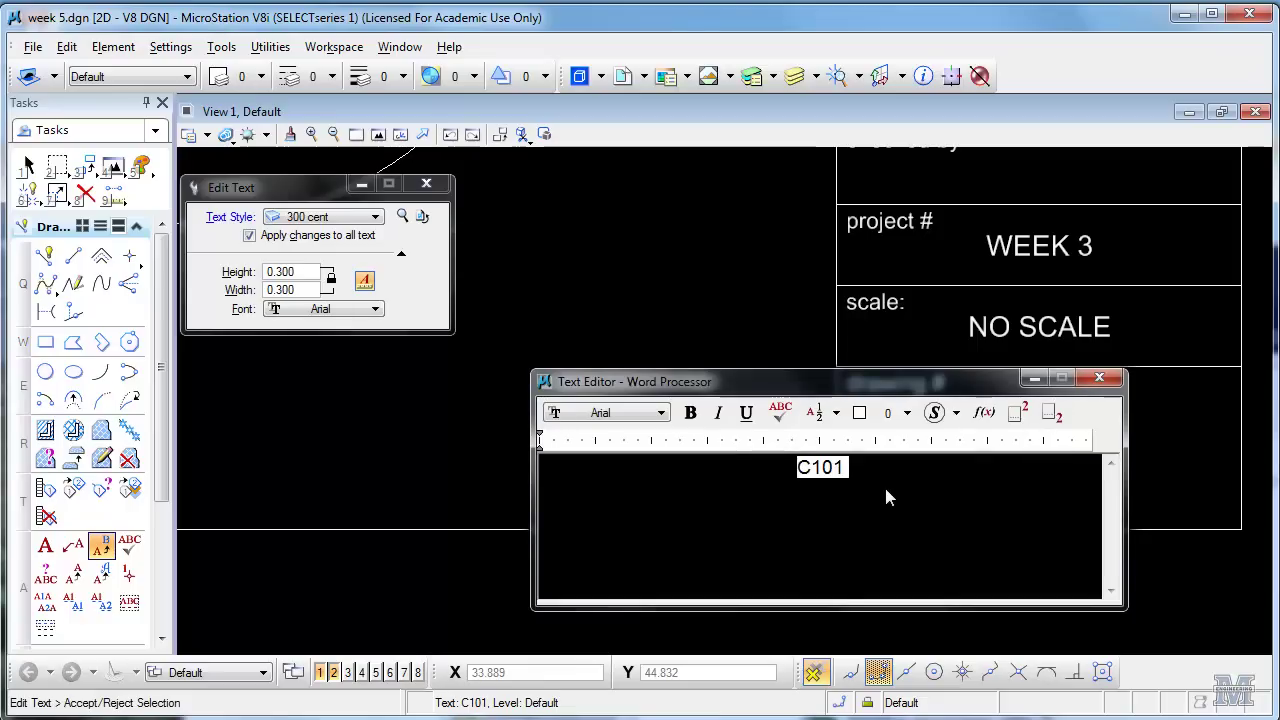
click(421, 216)
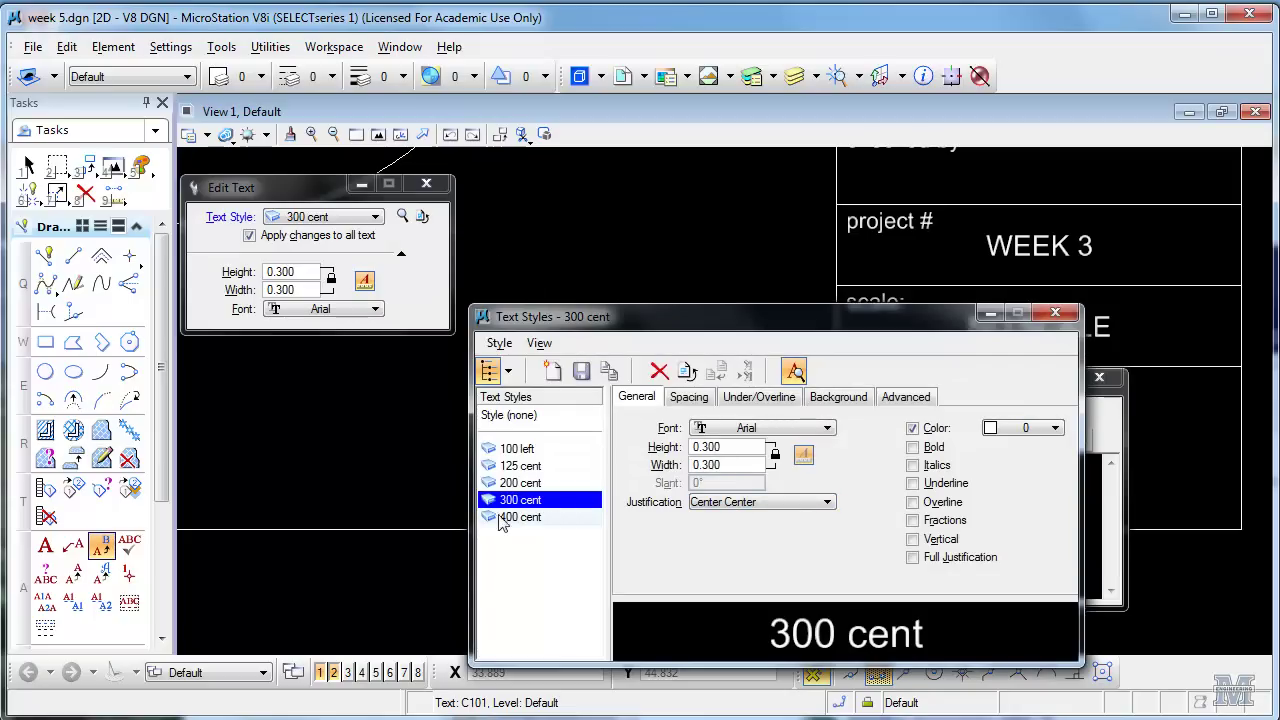
click(1056, 316)
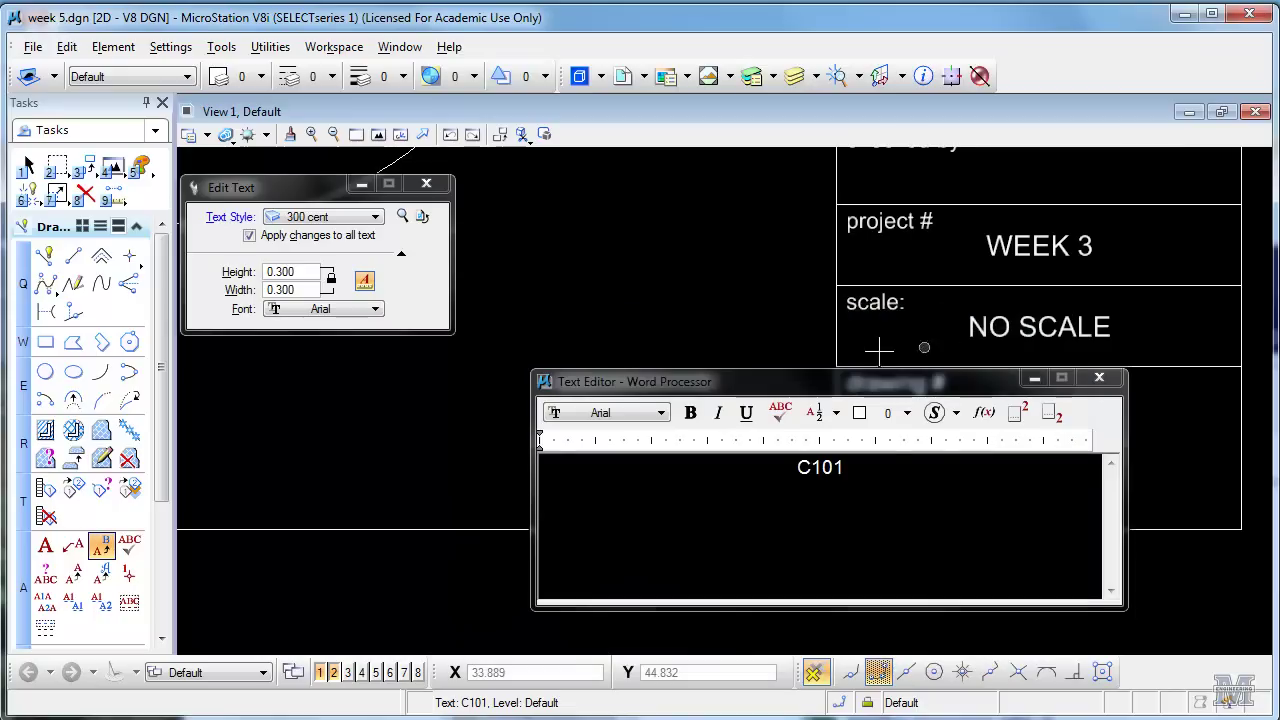
click(1100, 378)
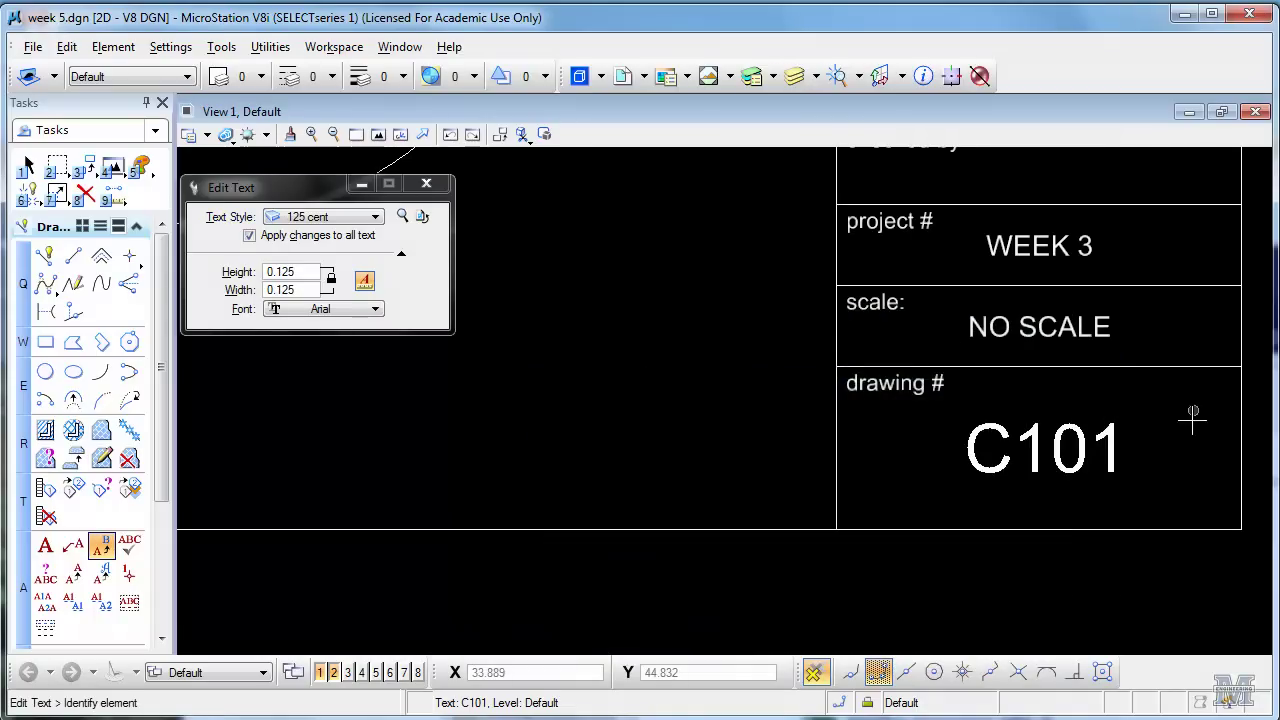
Step: Try to copy the C101 drawing number straight up from its center to the line above its cell
mouse_move(1063, 598)
shift+mouse_down()
mouse_move(1057, 528)
mouse_move(1047, 632)
shift+mouse_up()
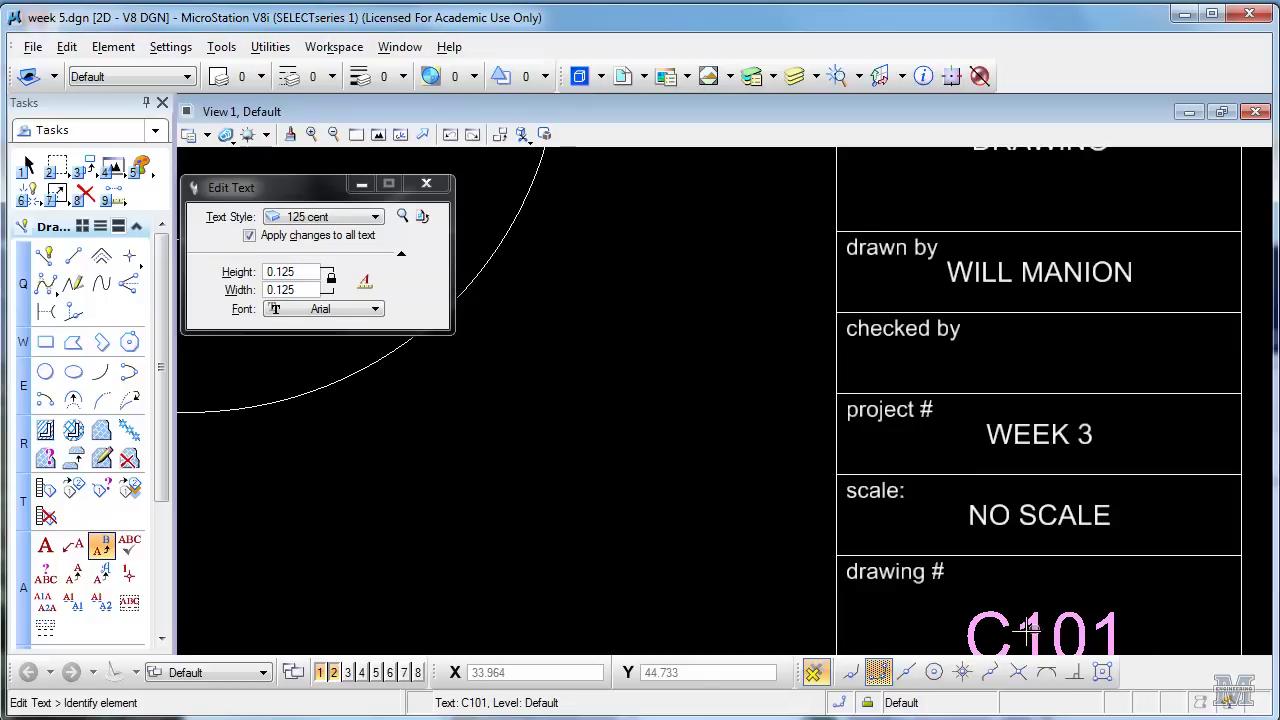
click(29, 166)
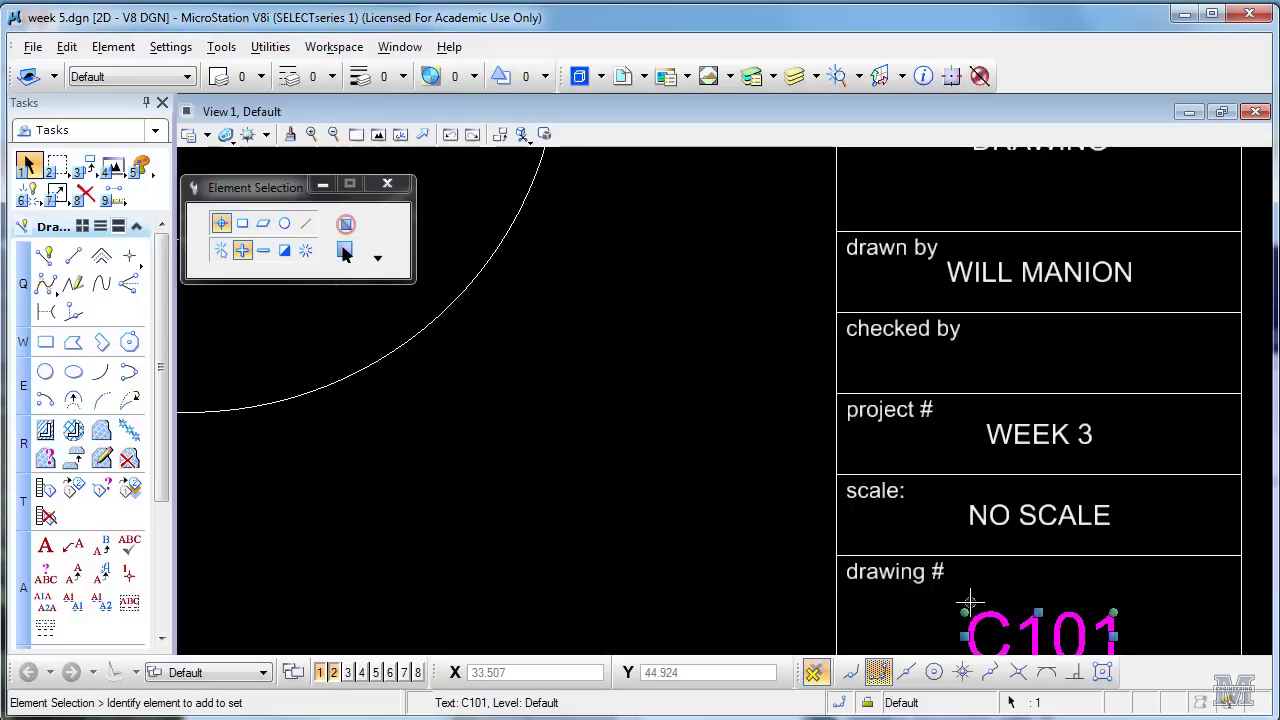
click(971, 600)
click(82, 168)
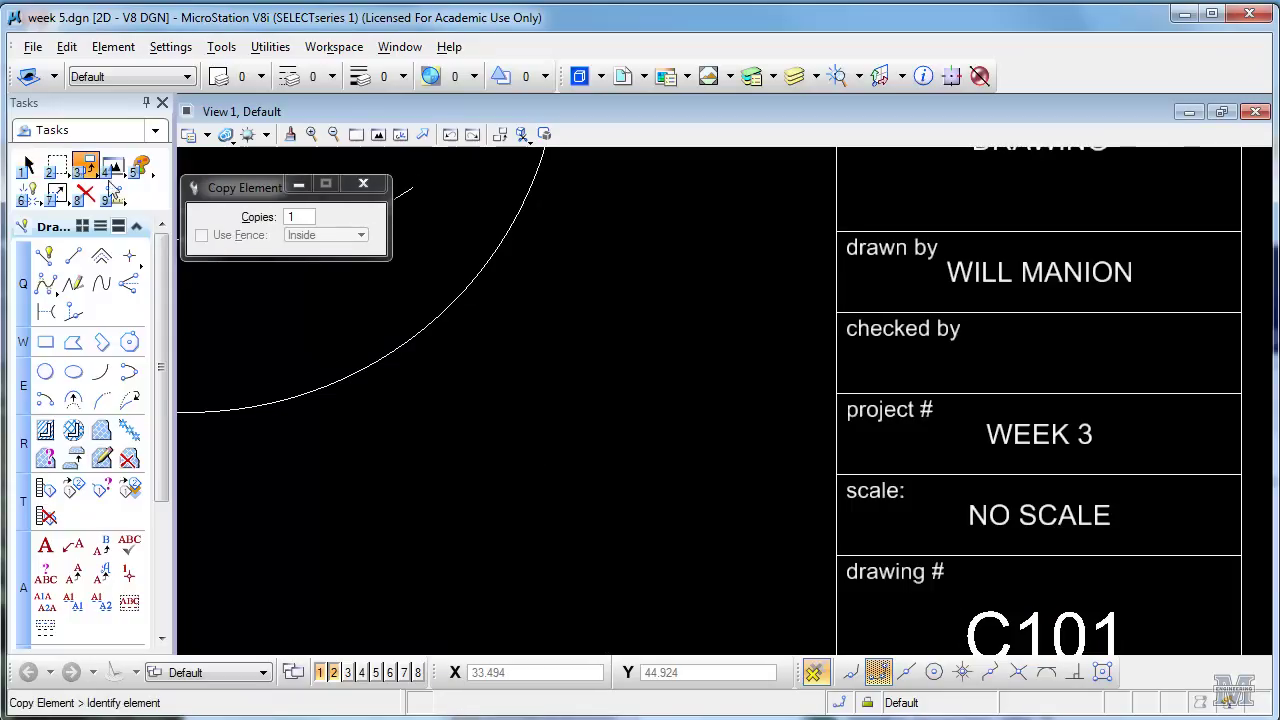
click(1038, 632)
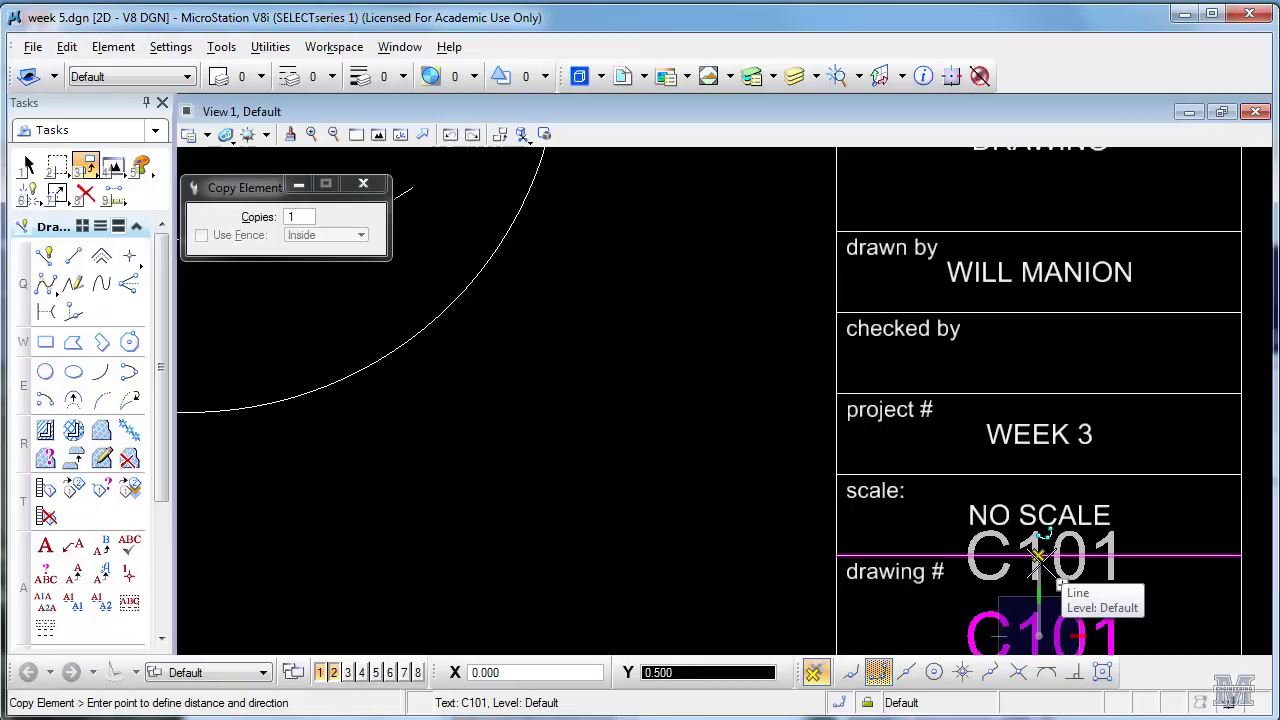
right_click(1050, 595)
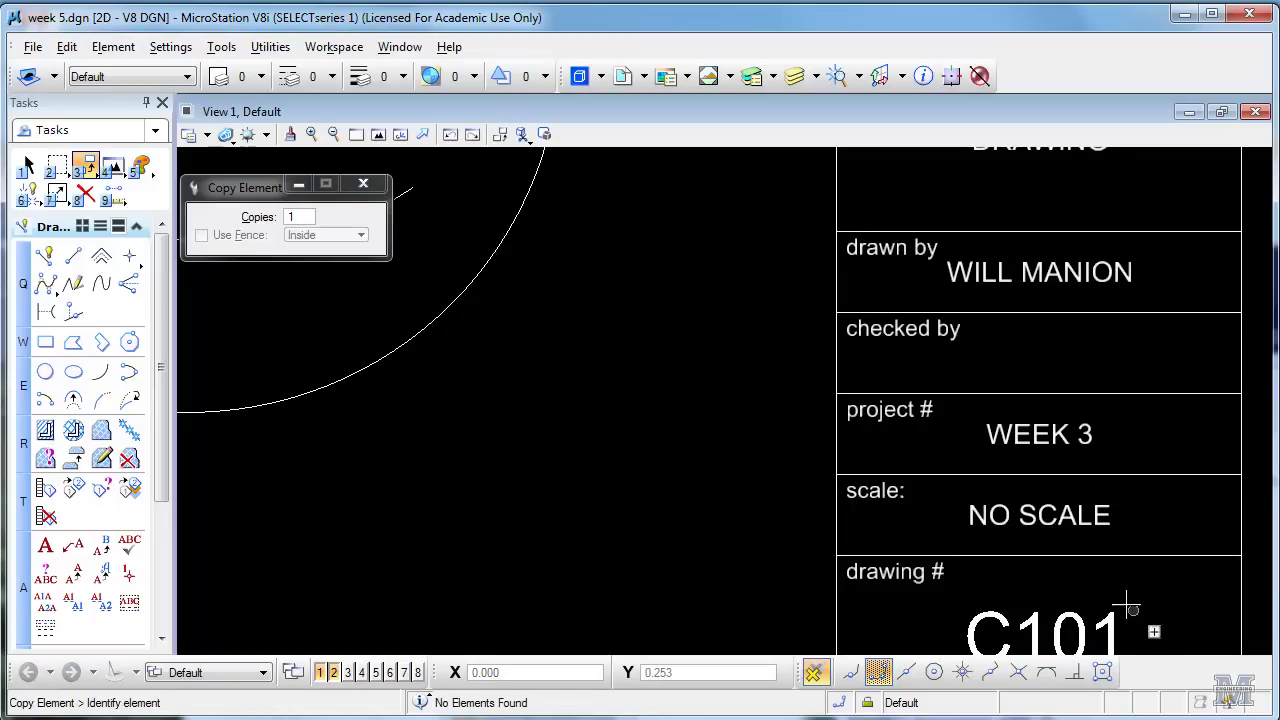
Step: Try to copy the divider line above the drawing # cell straight up from its center
click(1040, 555)
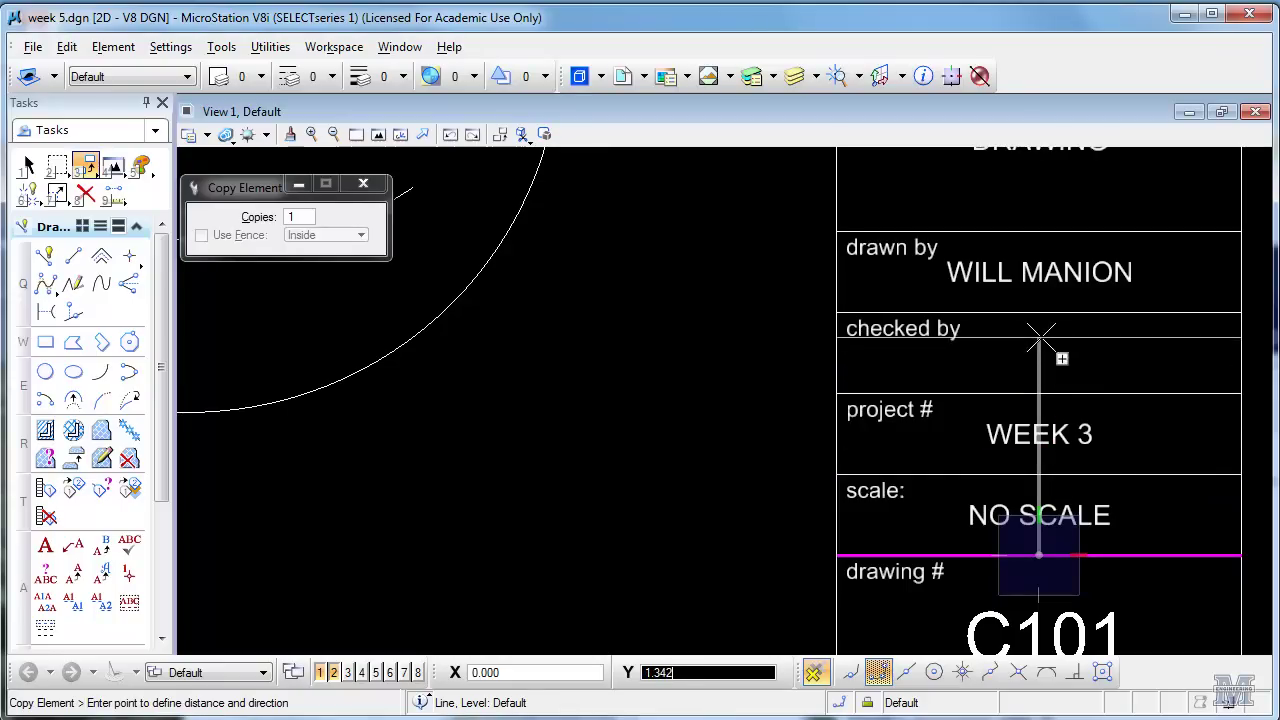
right_click(1085, 410)
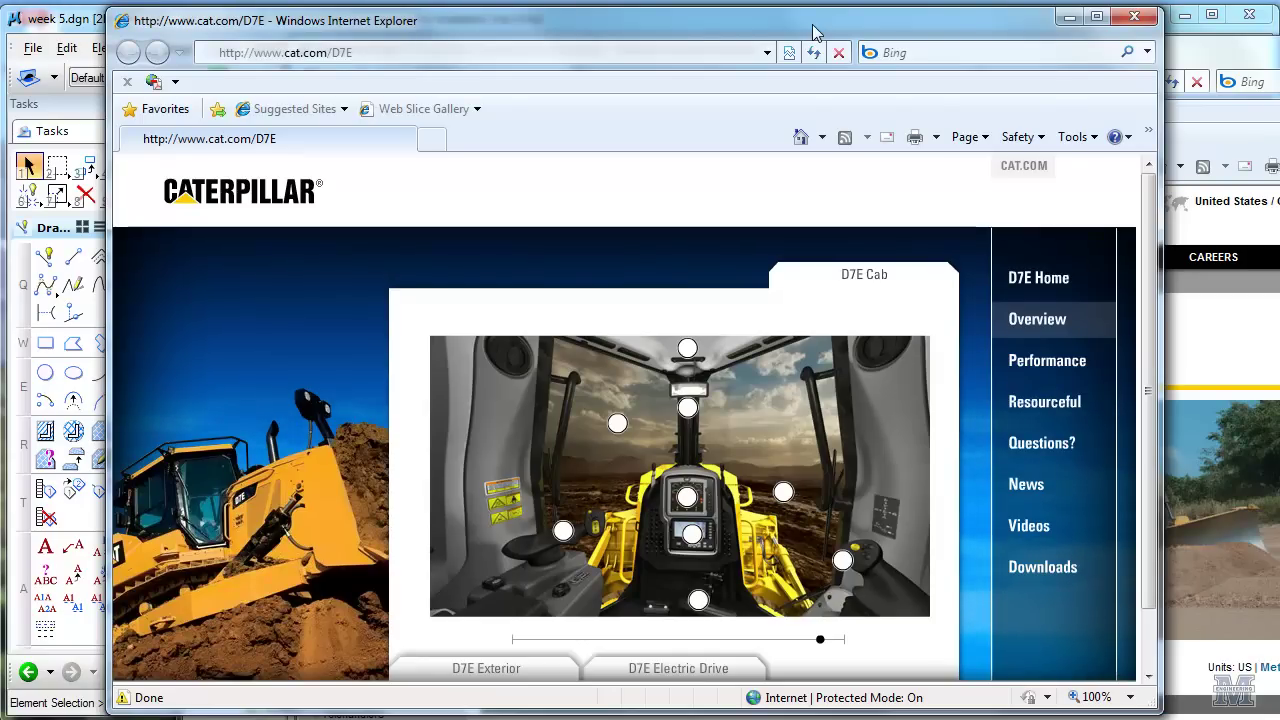
click(556, 677)
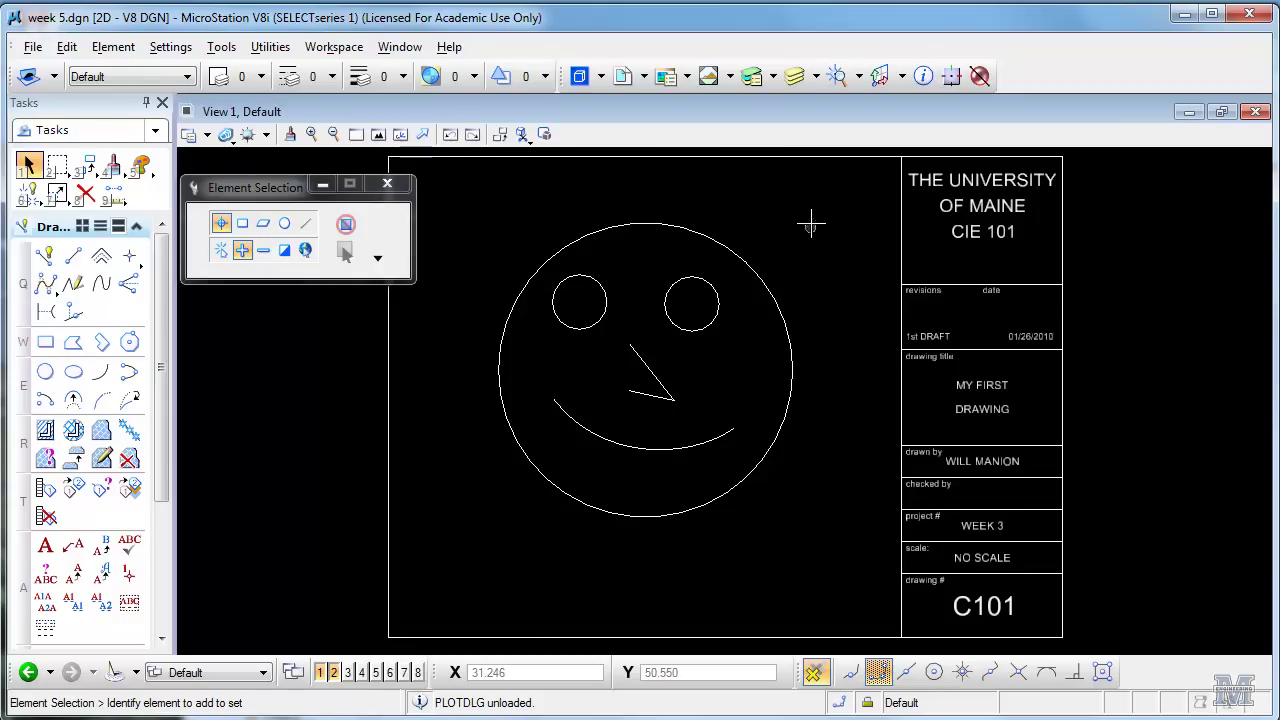
Step: Delete the whole smiley face inside the border: the head circle, both eyes, the nose and the mouth curve
click(87, 194)
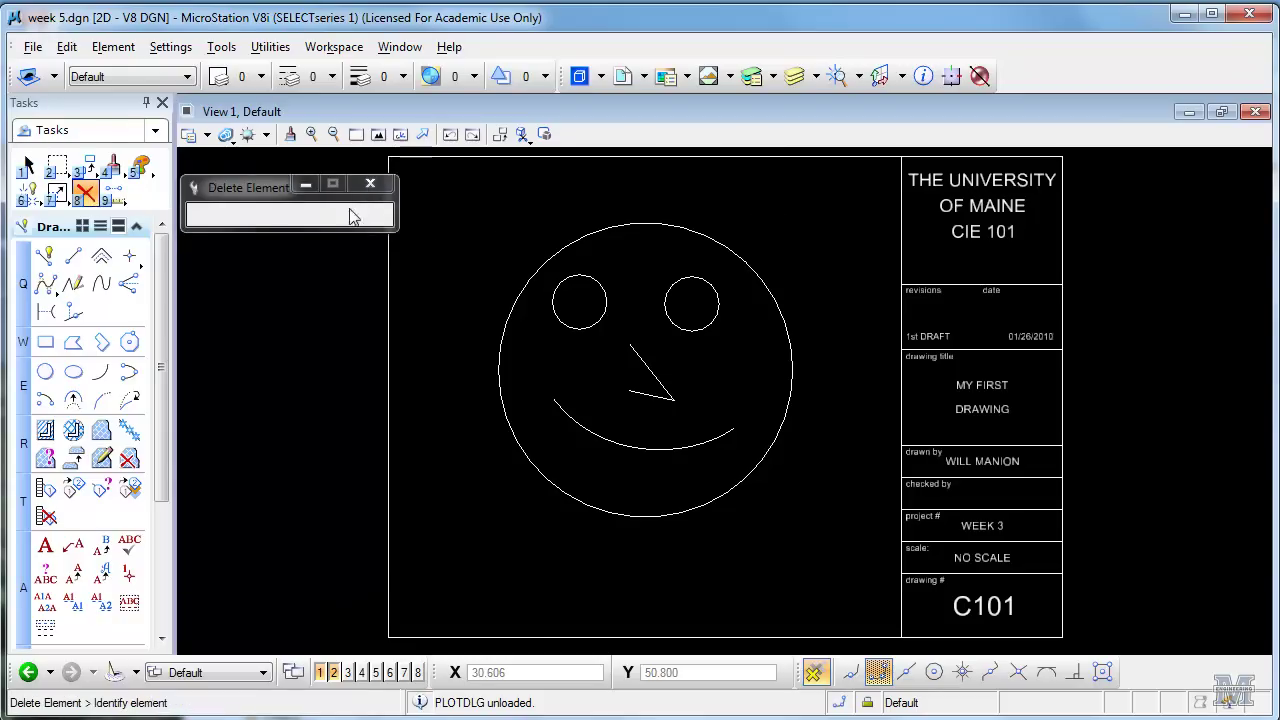
click(563, 242)
click(573, 277)
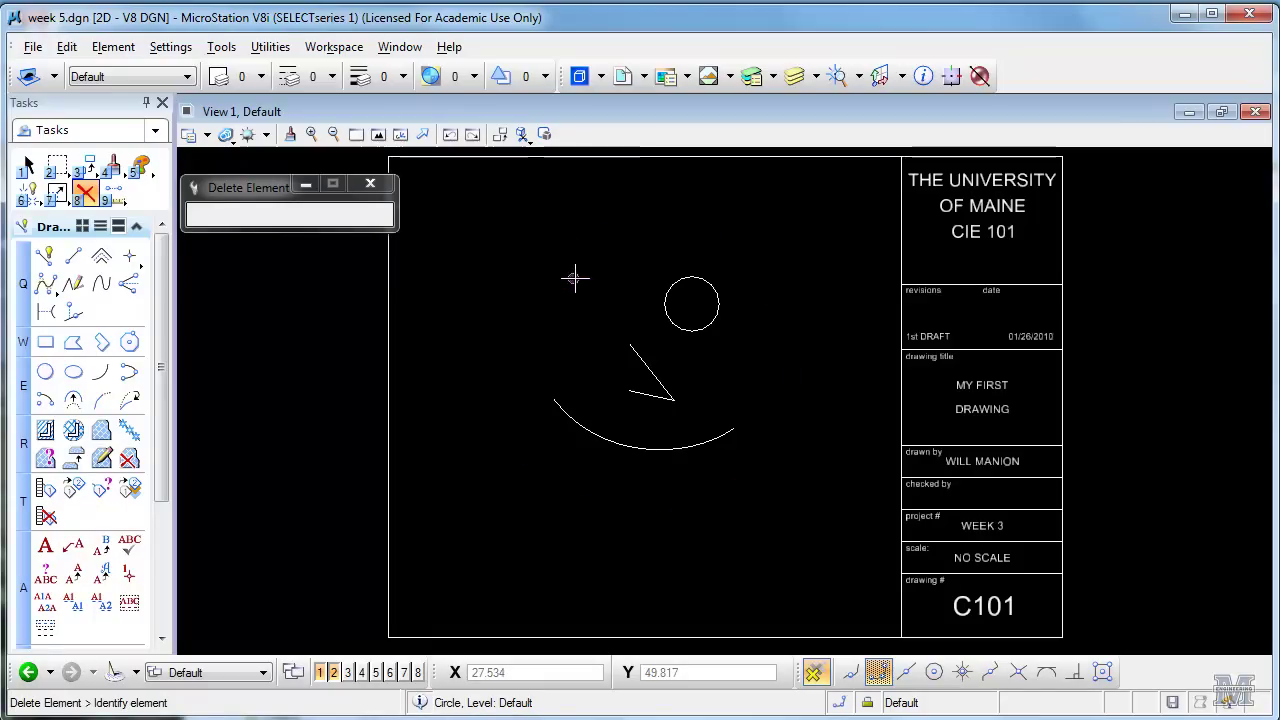
click(665, 291)
click(647, 366)
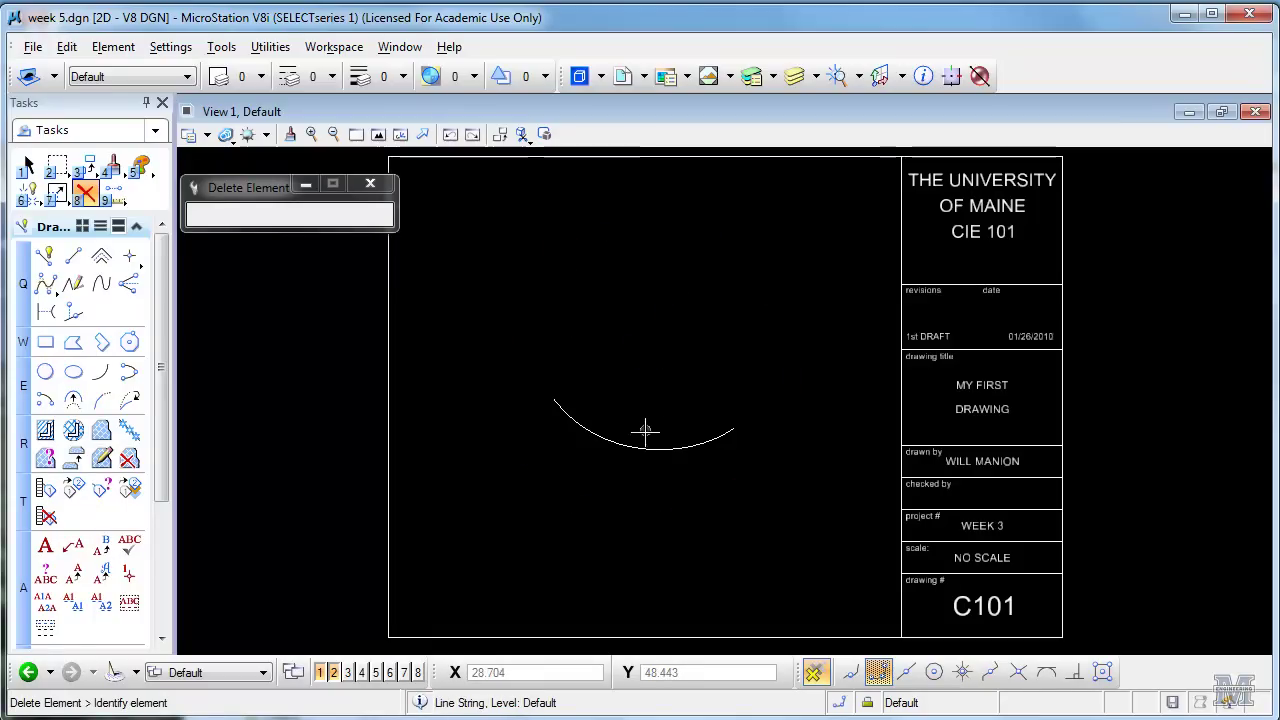
click(646, 448)
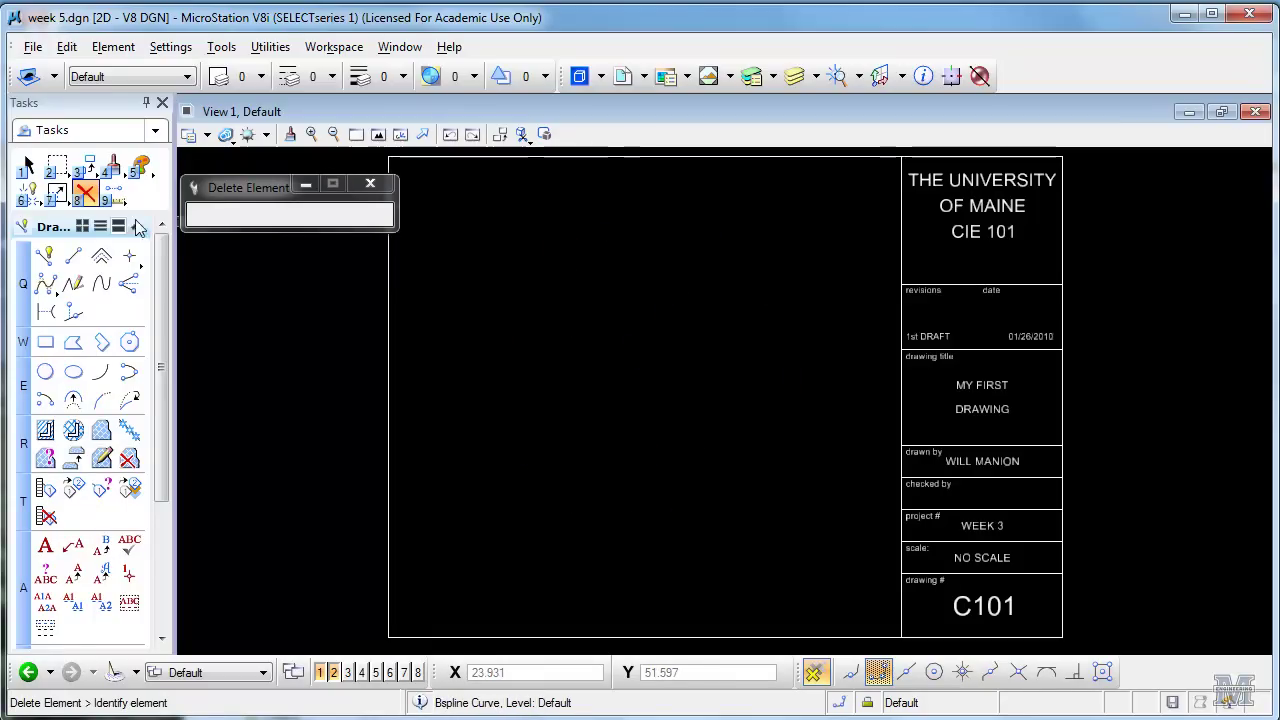
Step: Draw a horizontal SmartLine about 4.02 in long across the upper part of the empty drawing area, in the current color
click(44, 256)
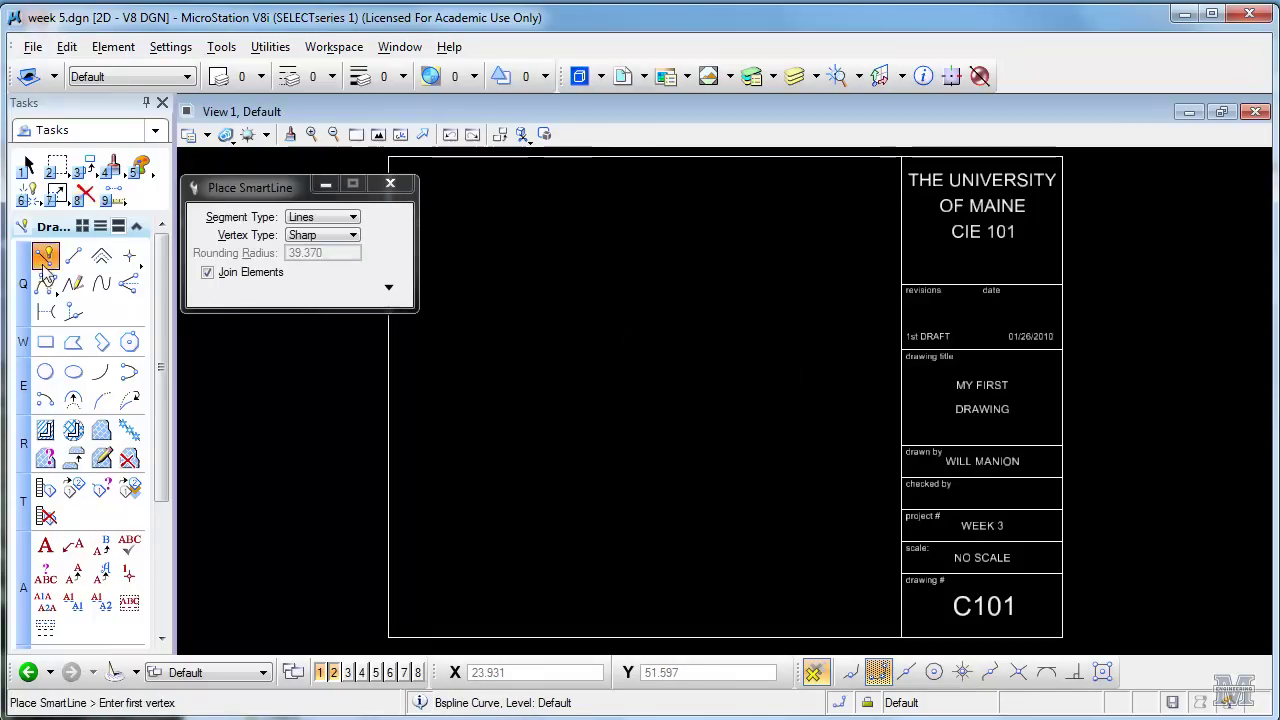
click(491, 293)
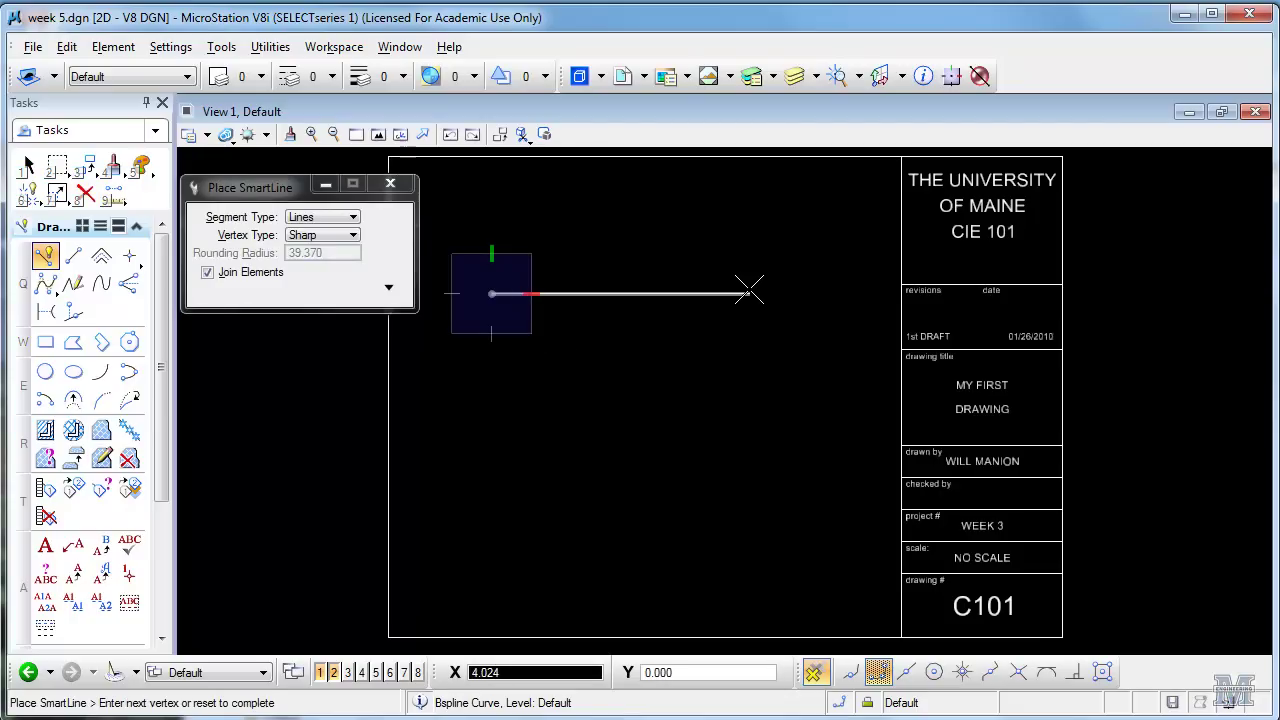
click(748, 291)
right_click(629, 409)
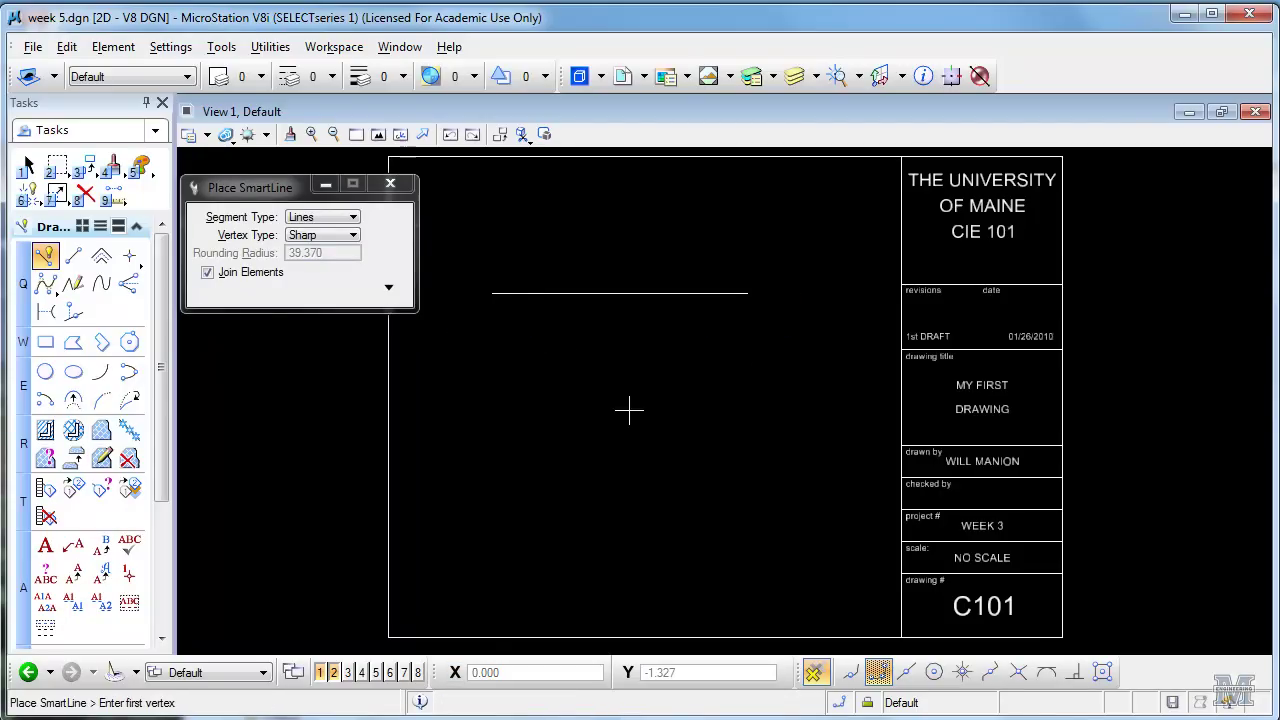
Step: Set the active color to blue (1) and draw a matching horizontal line below the white one, aligned with both its ends
click(238, 77)
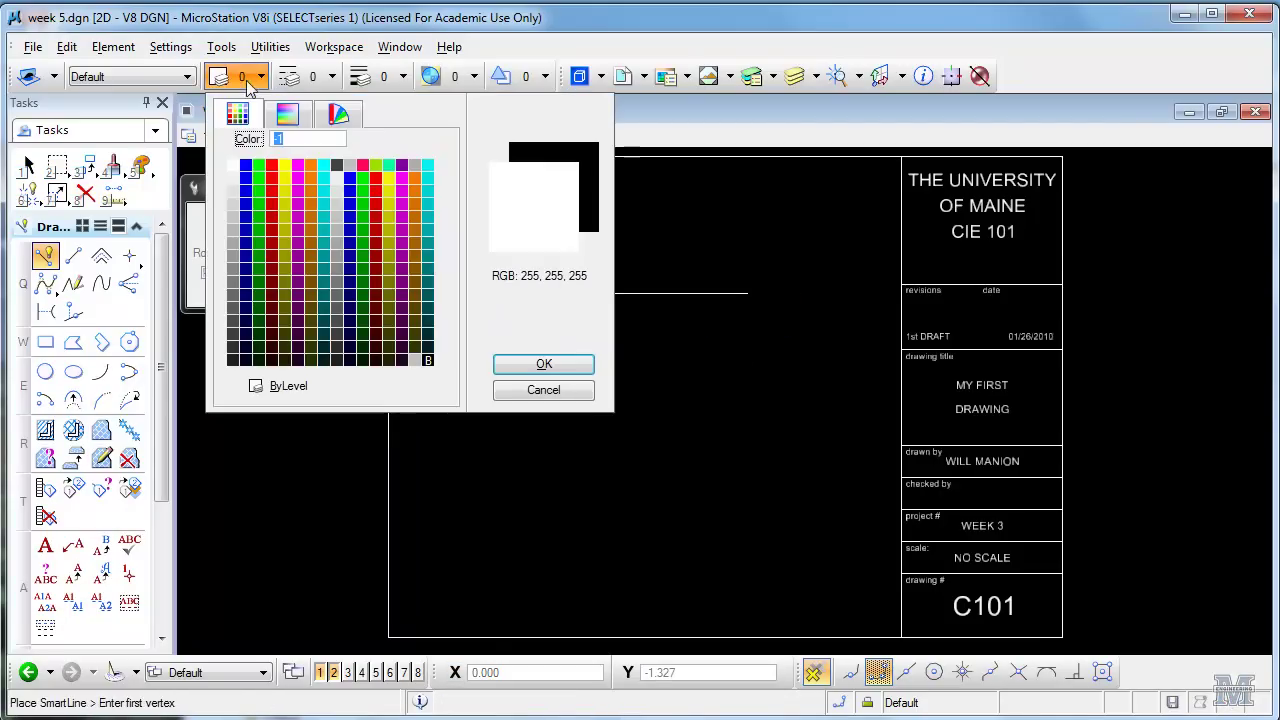
click(245, 168)
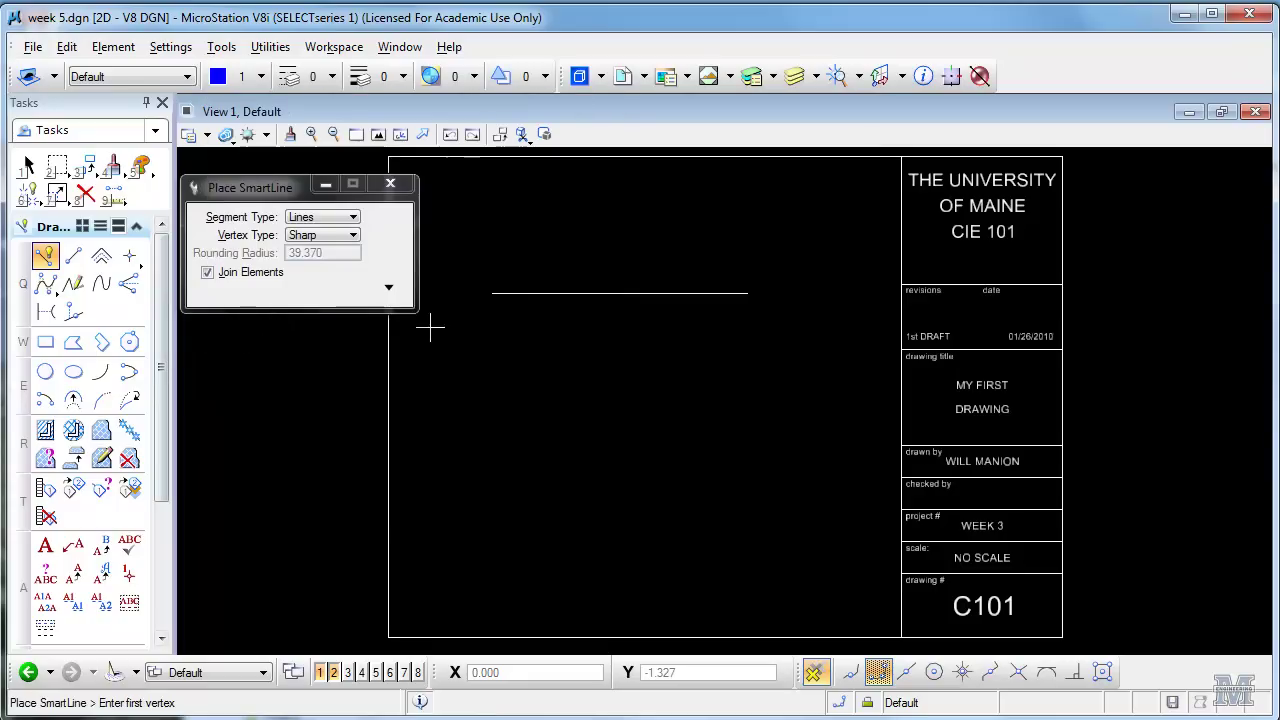
click(492, 362)
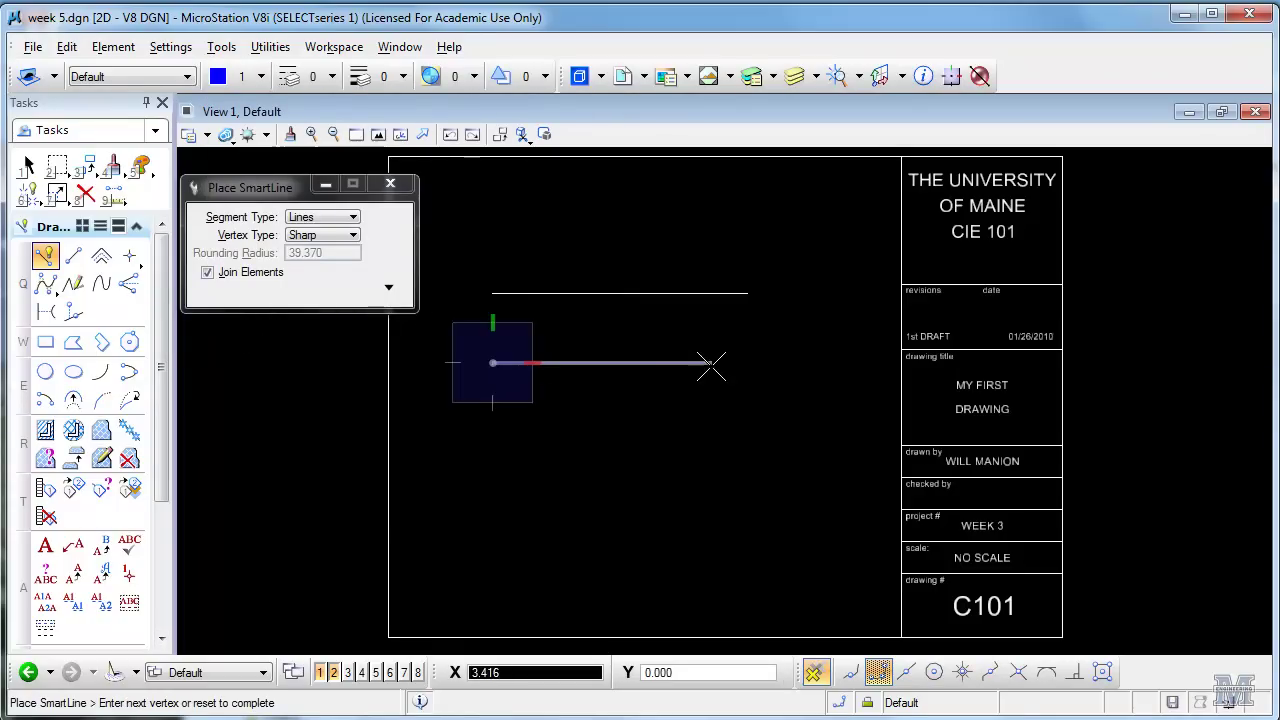
click(749, 362)
right_click(772, 482)
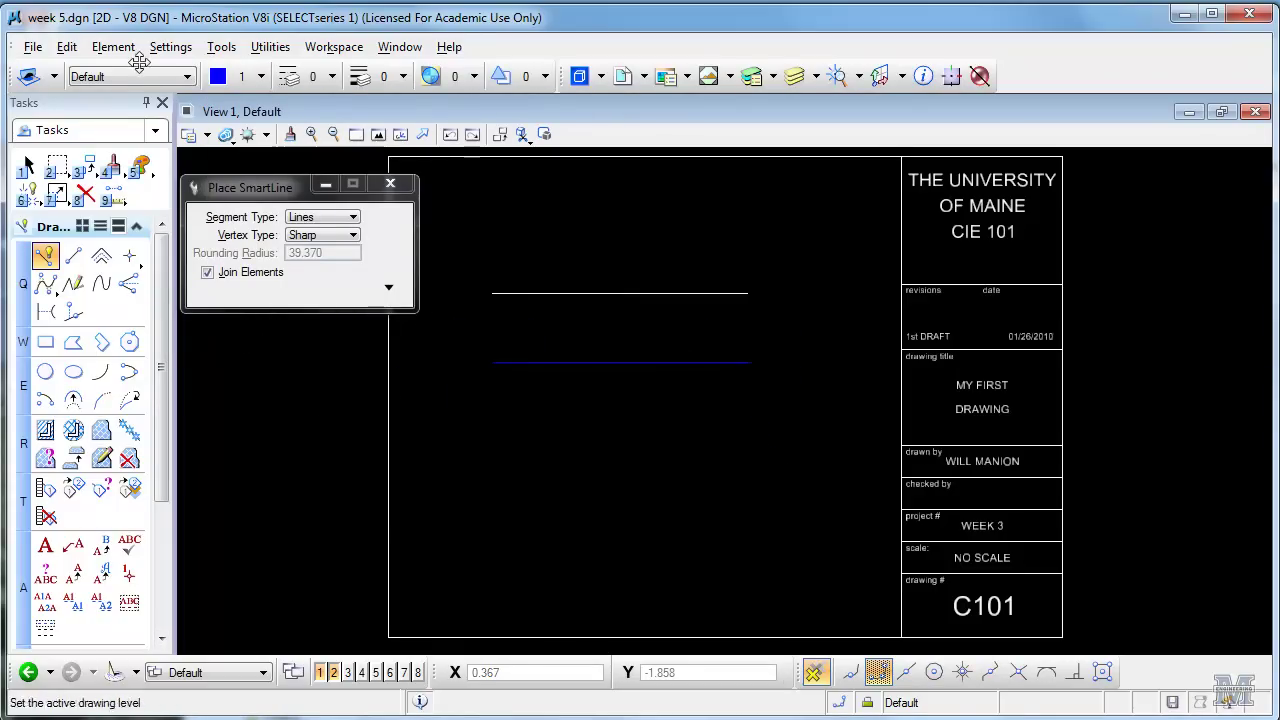
Step: Set the active color to green (2) and draw a 4 in horizontal line starting 1 in below the blue line's left endpoint
click(240, 80)
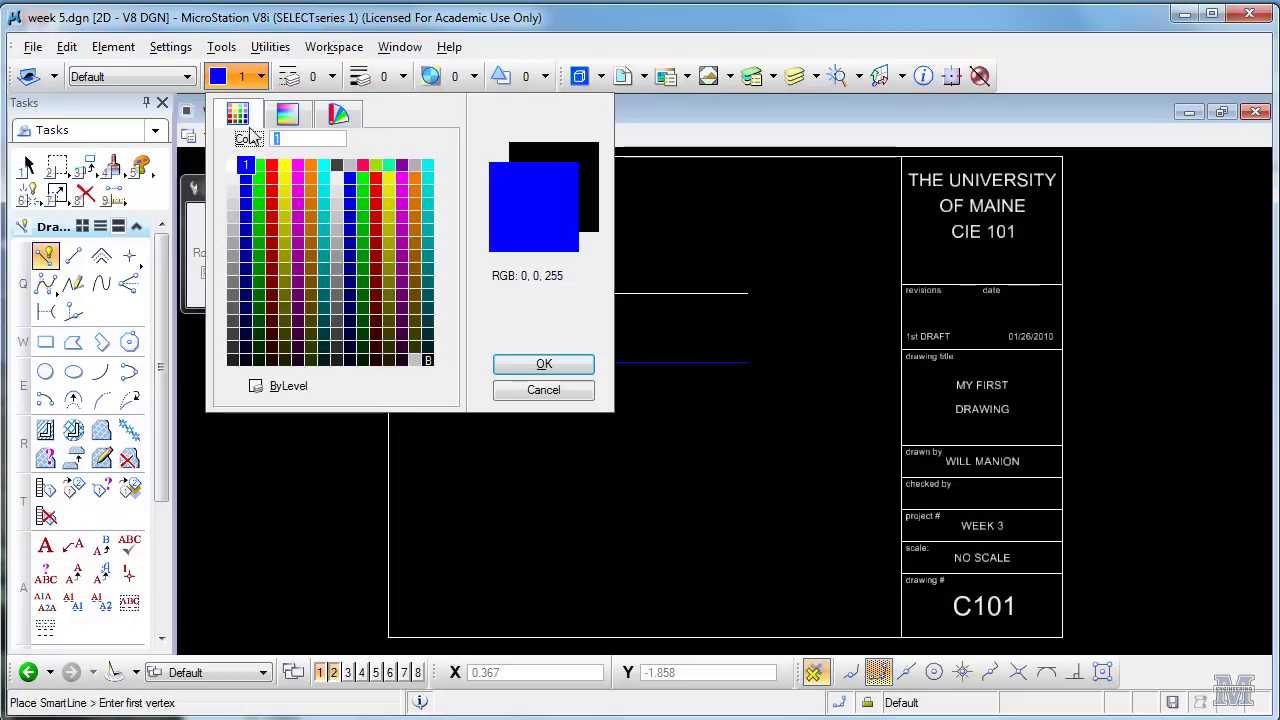
click(265, 163)
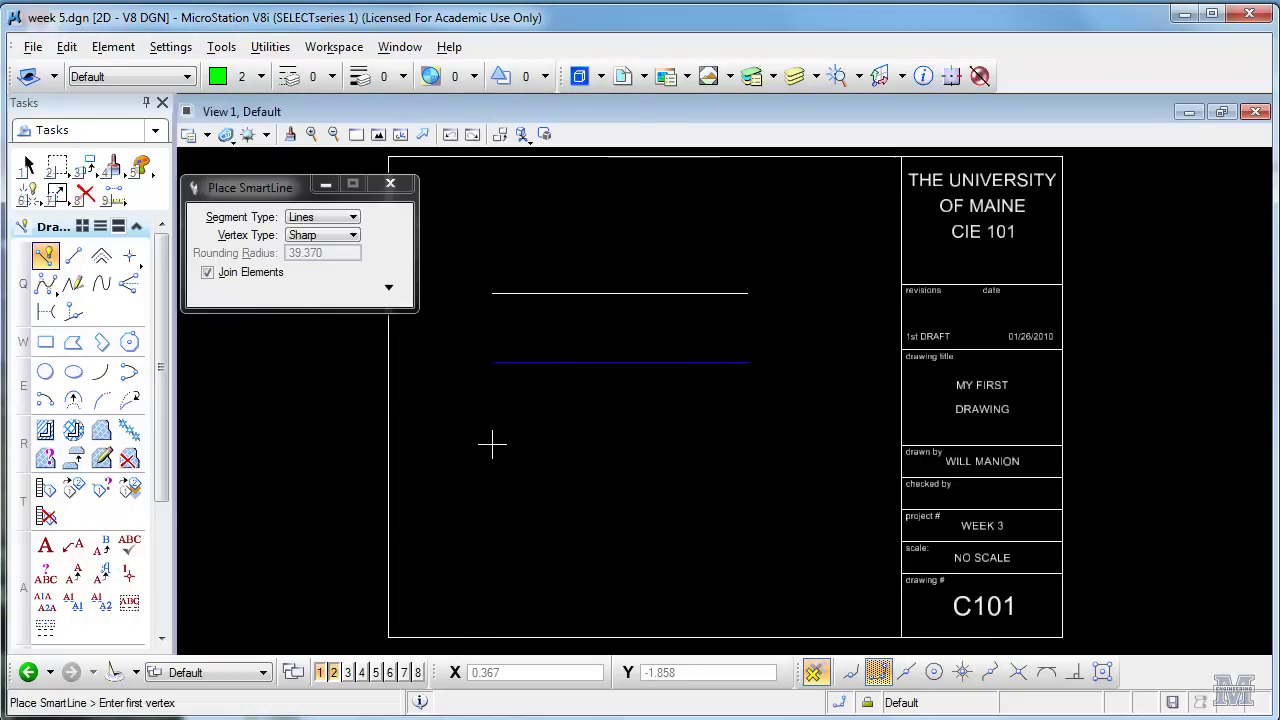
middle_click(492, 362)
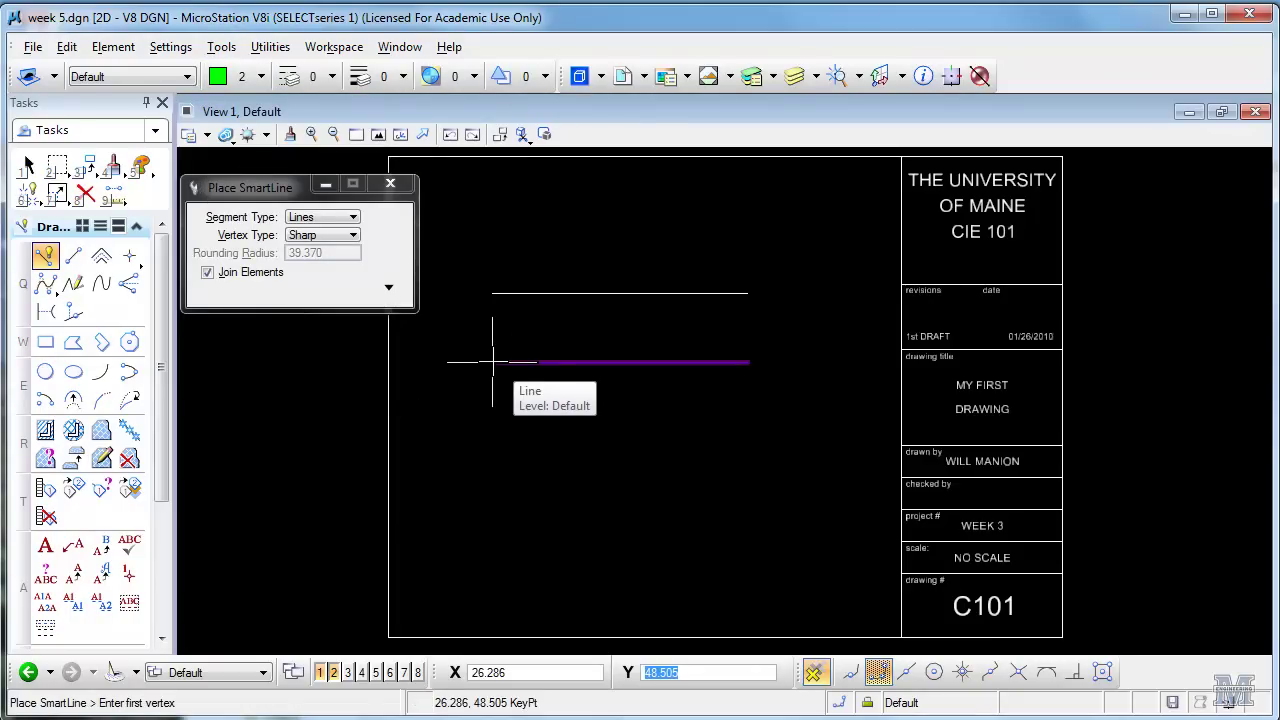
text(o)
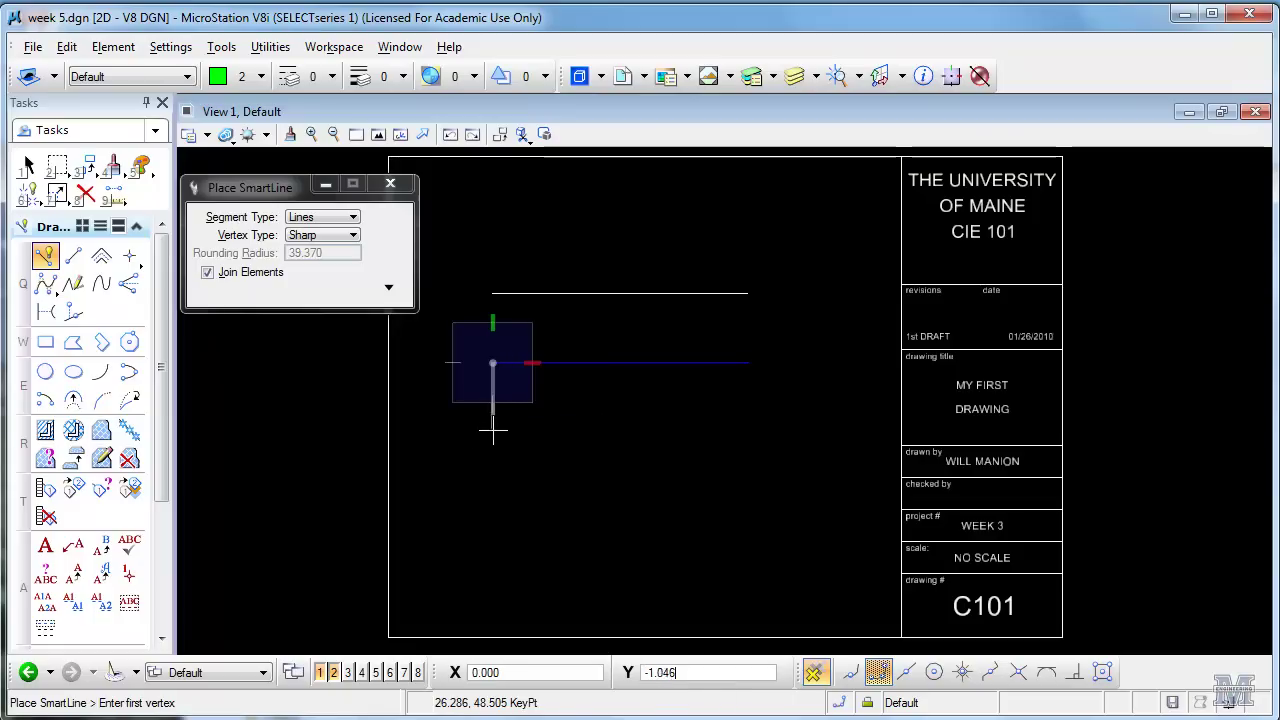
text(1)
click(488, 449)
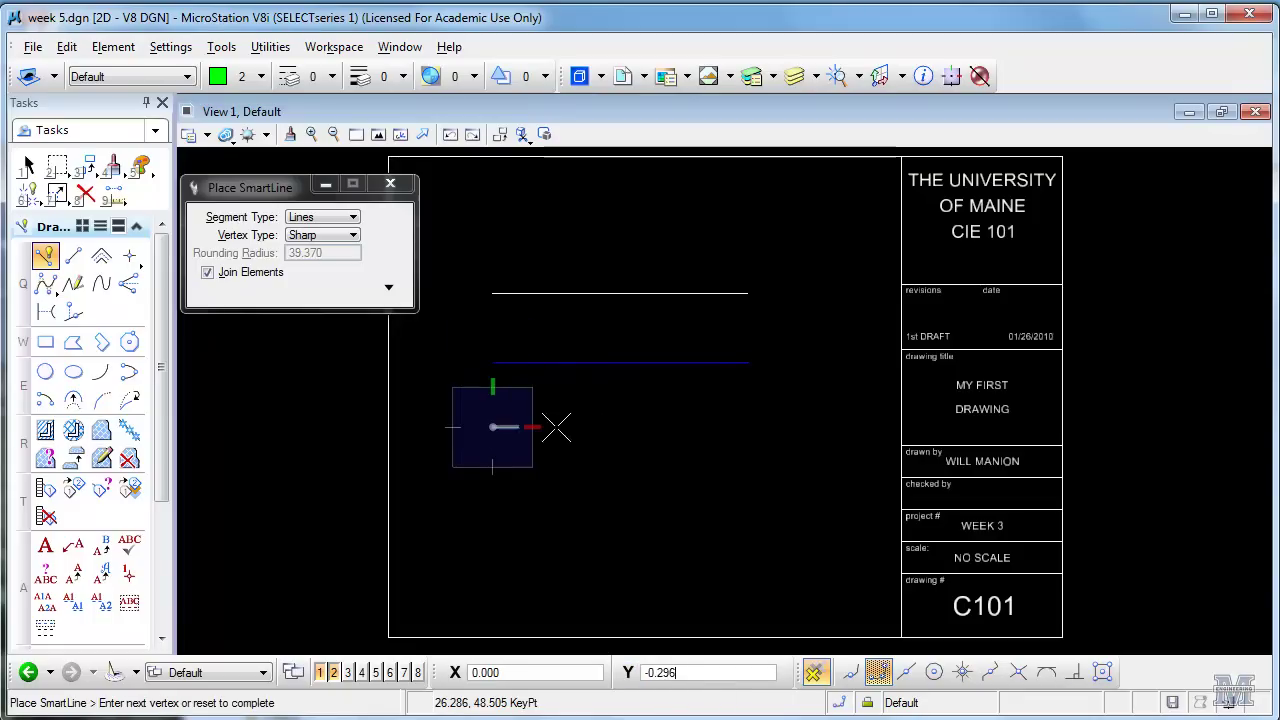
text(4)
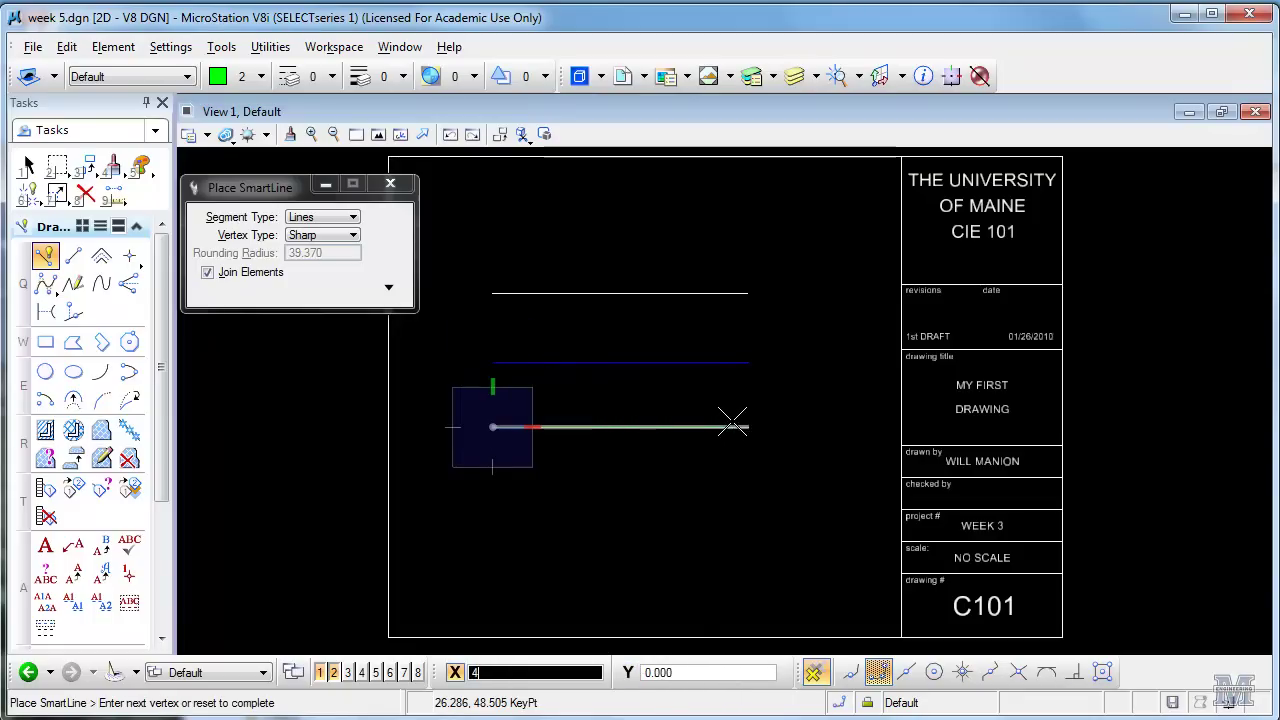
click(735, 423)
right_click(742, 480)
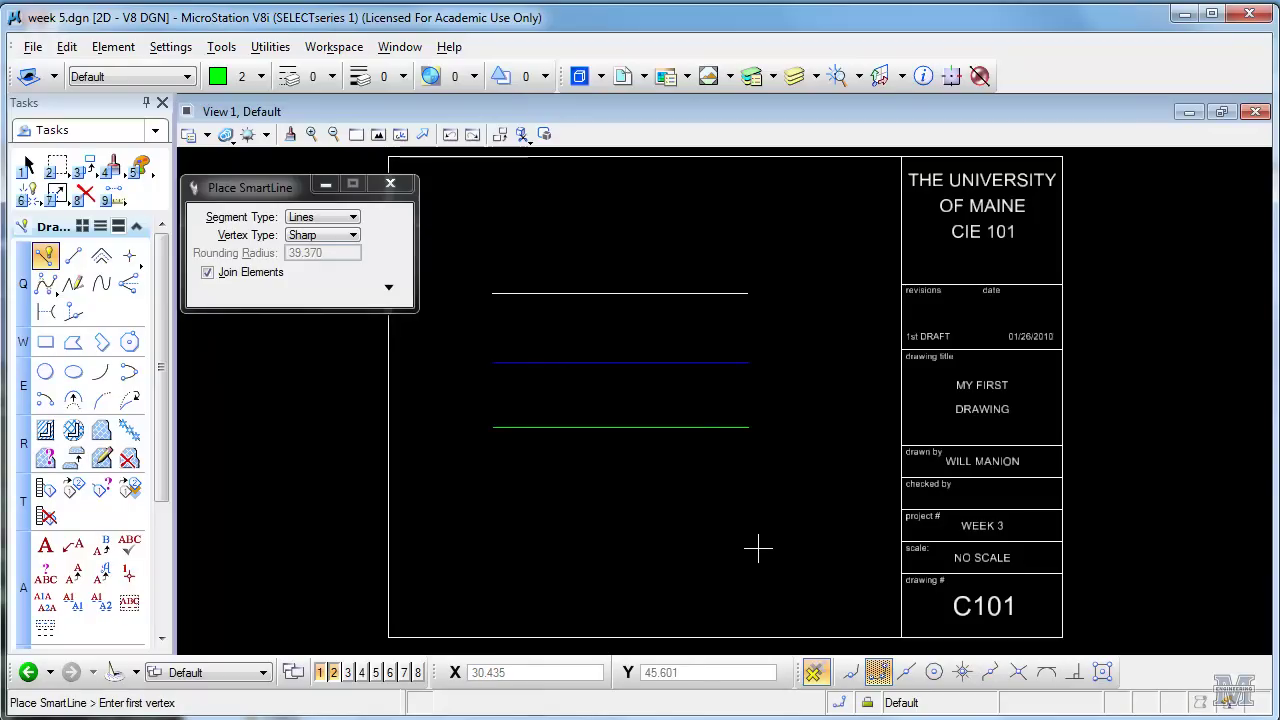
Step: Start printing the drawing and create a new pen table file named "cie 101 printing letter size" in the suggested folder
click(33, 47)
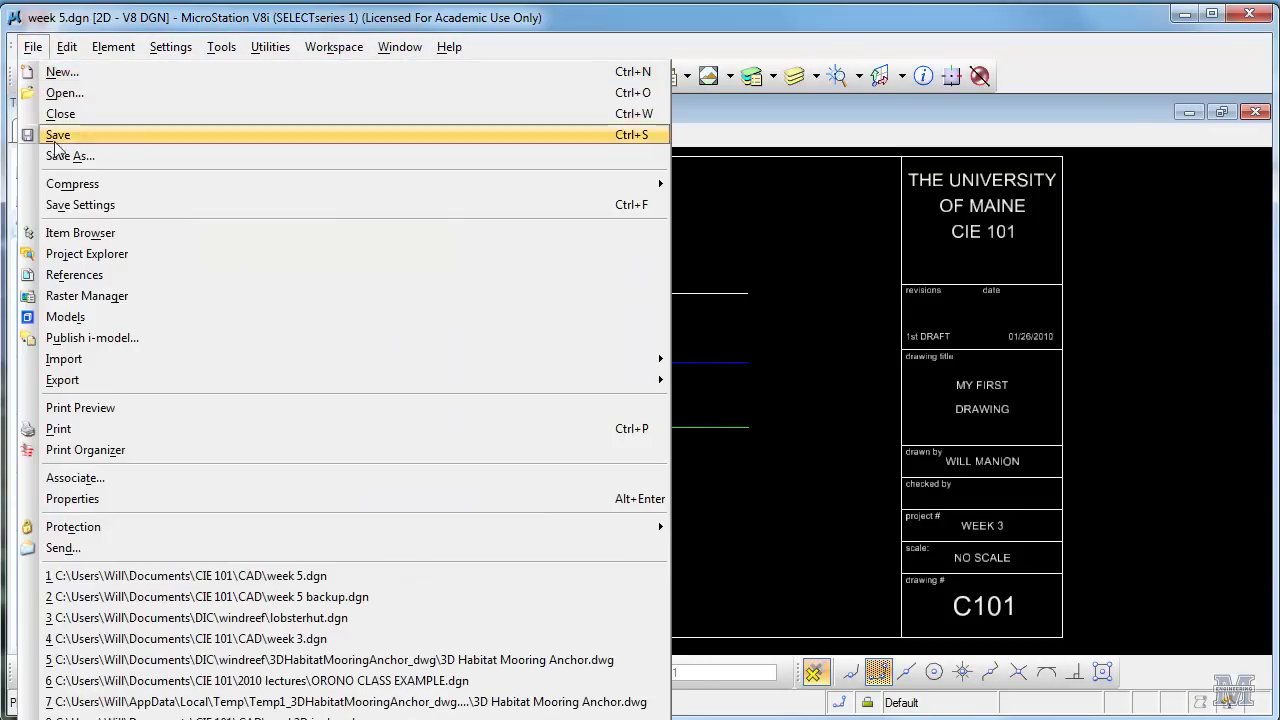
click(60, 428)
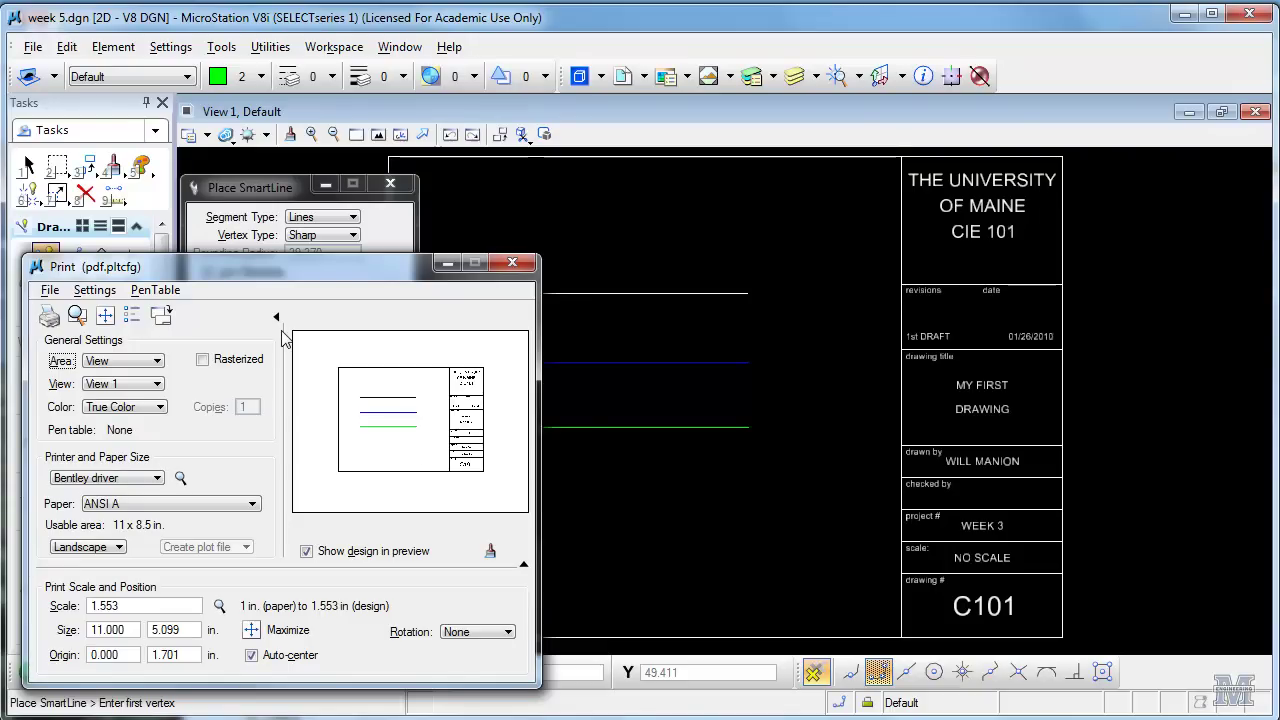
click(155, 290)
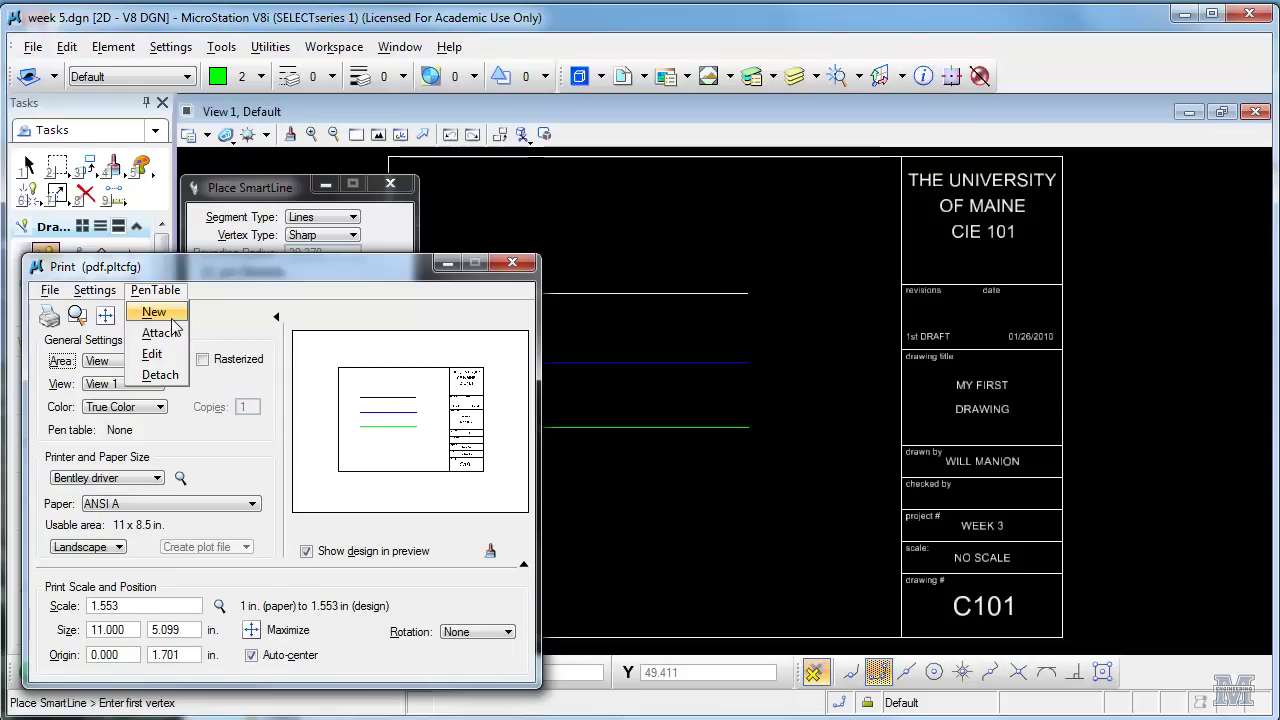
click(170, 316)
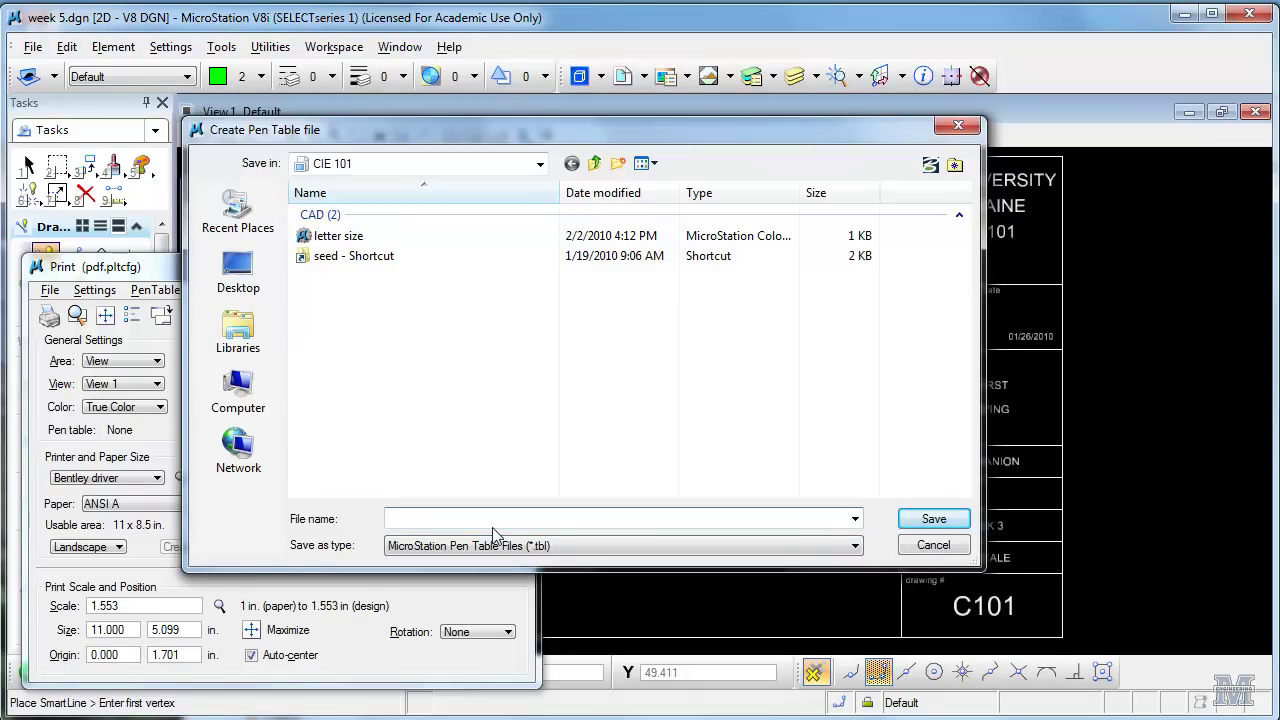
text(cie 101 printing letter size)
click(935, 520)
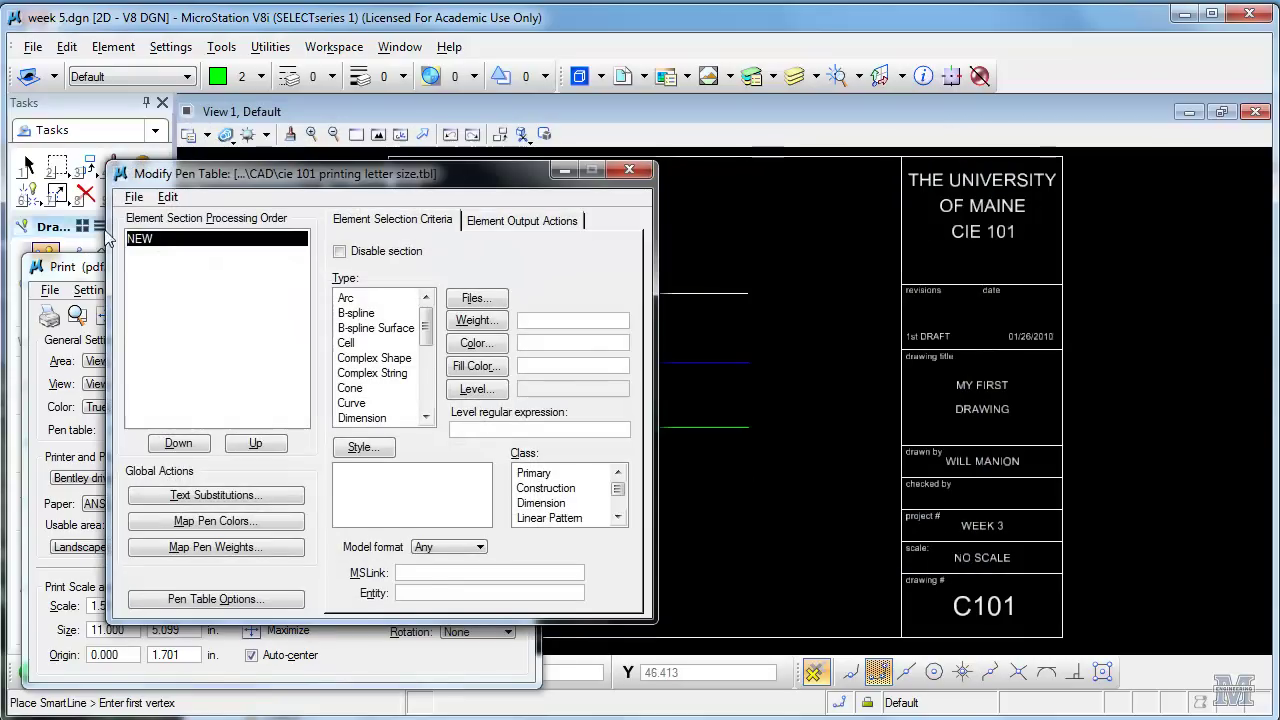
Step: Insert three sections named white, blue and green, in that order, below the NEW section of the pen table
click(166, 198)
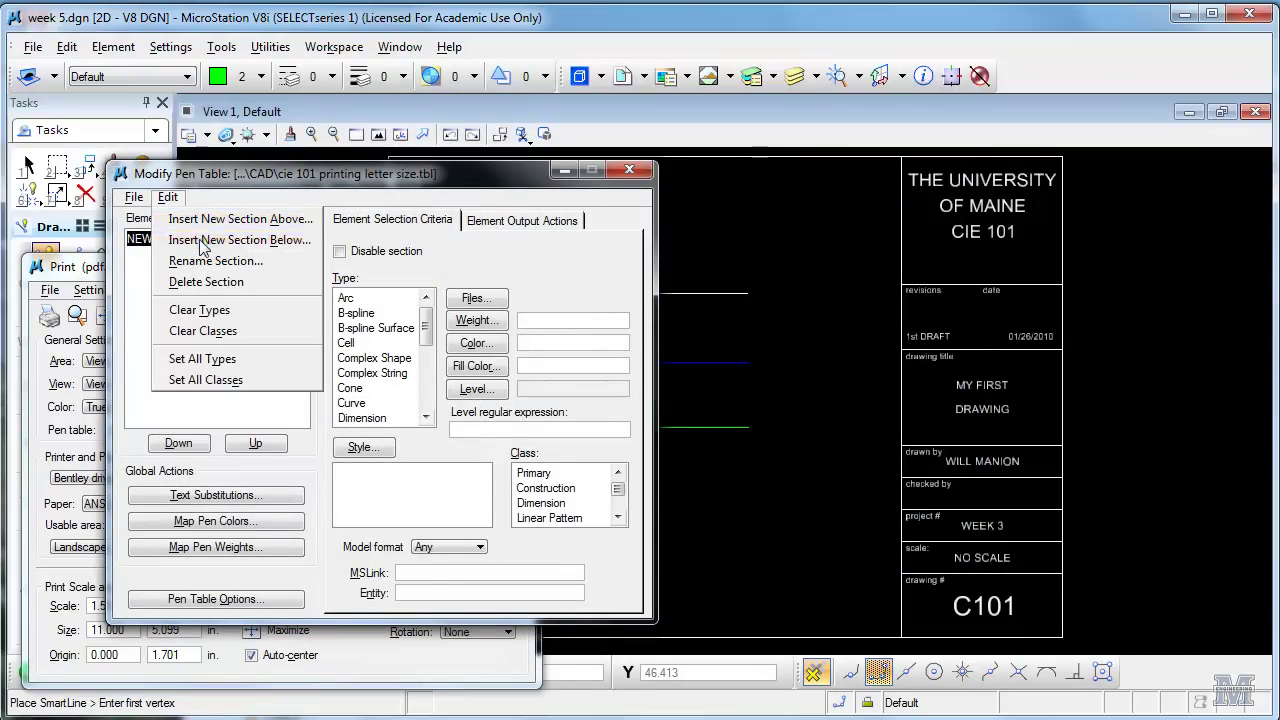
click(205, 241)
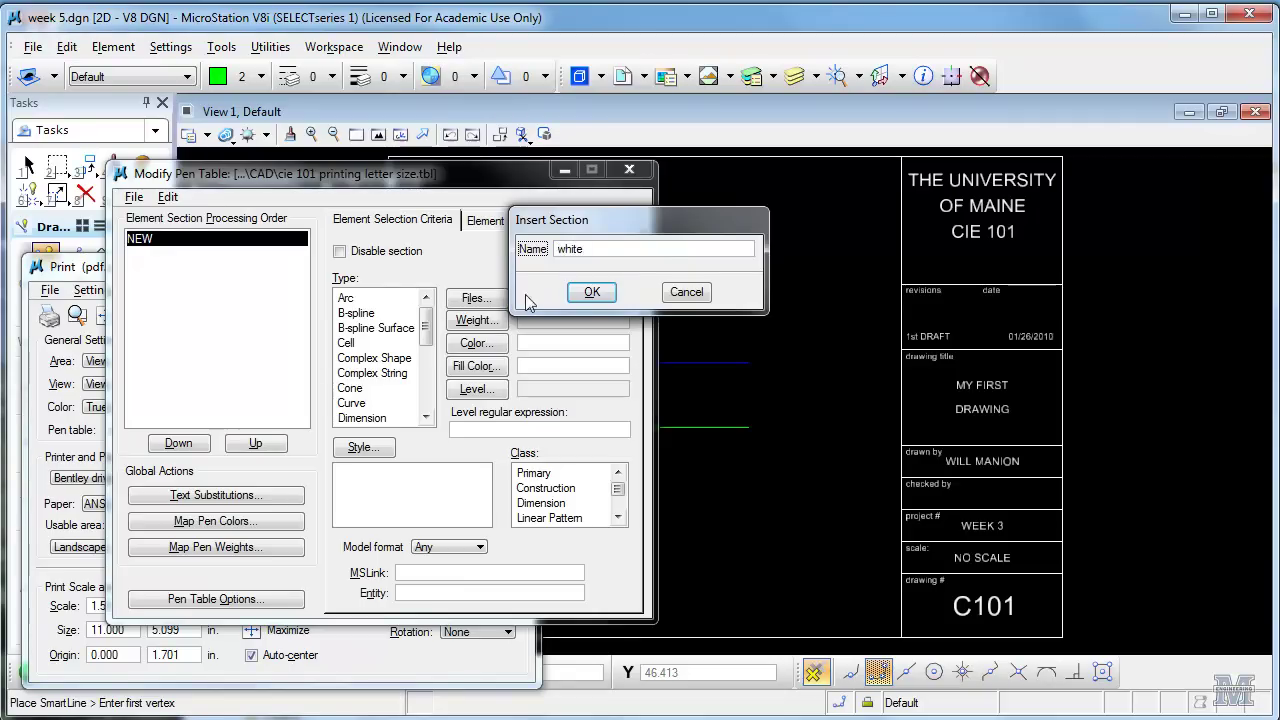
click(590, 292)
click(167, 197)
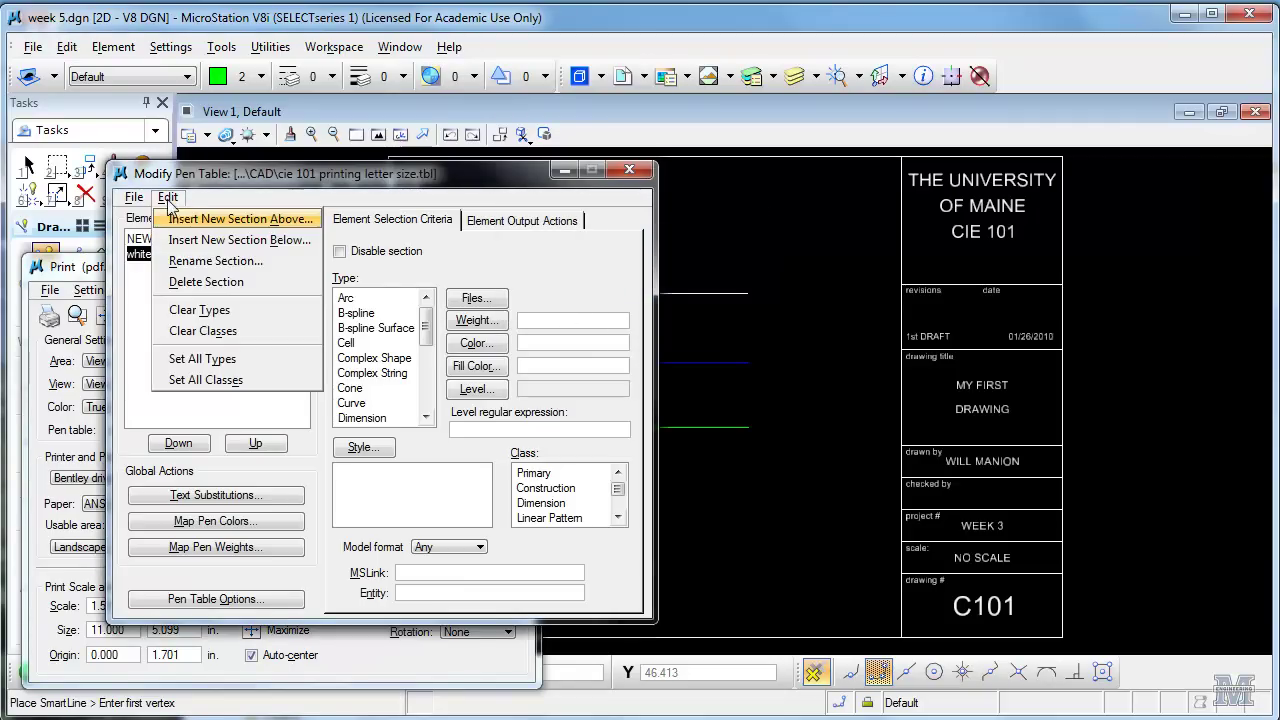
click(200, 238)
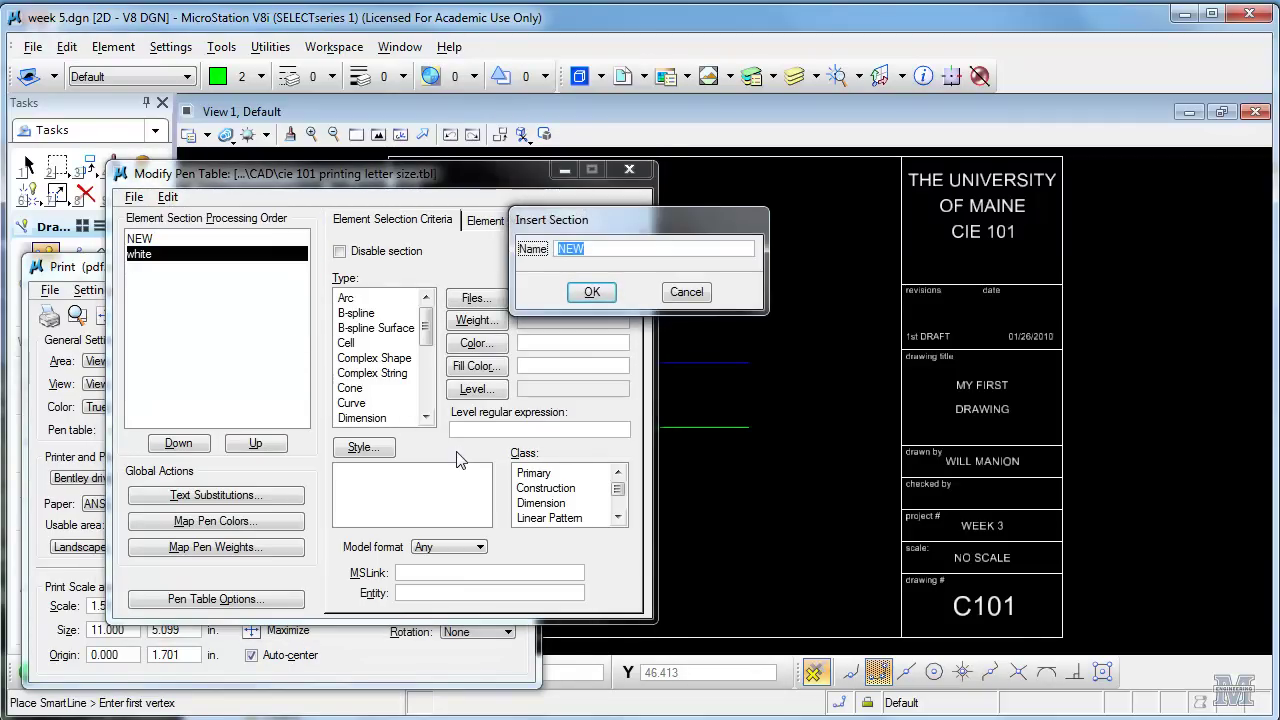
text(blue)
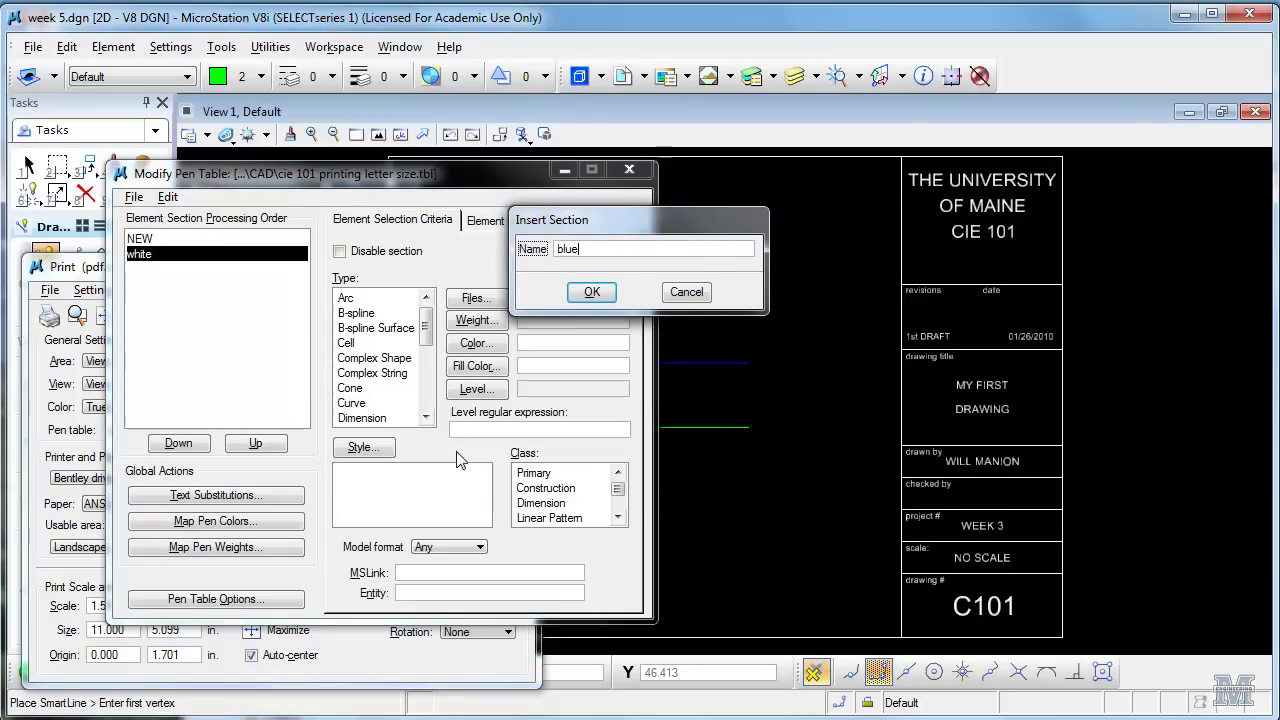
click(590, 292)
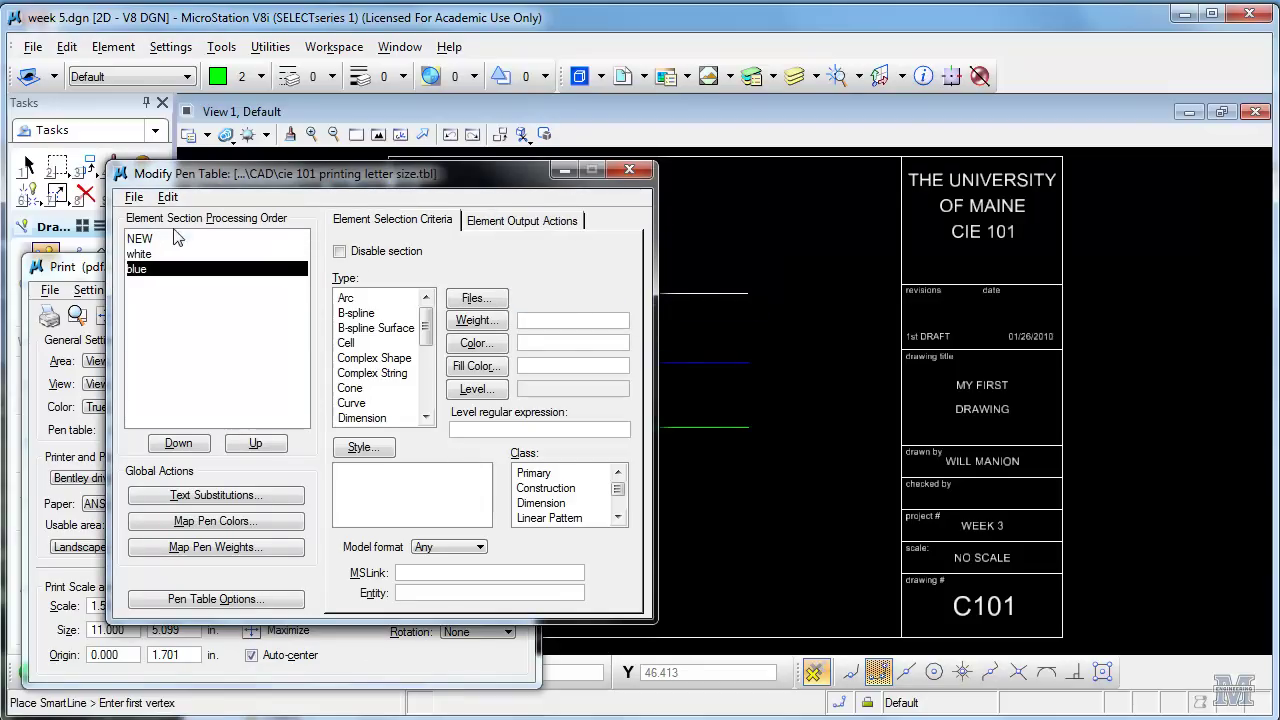
click(167, 197)
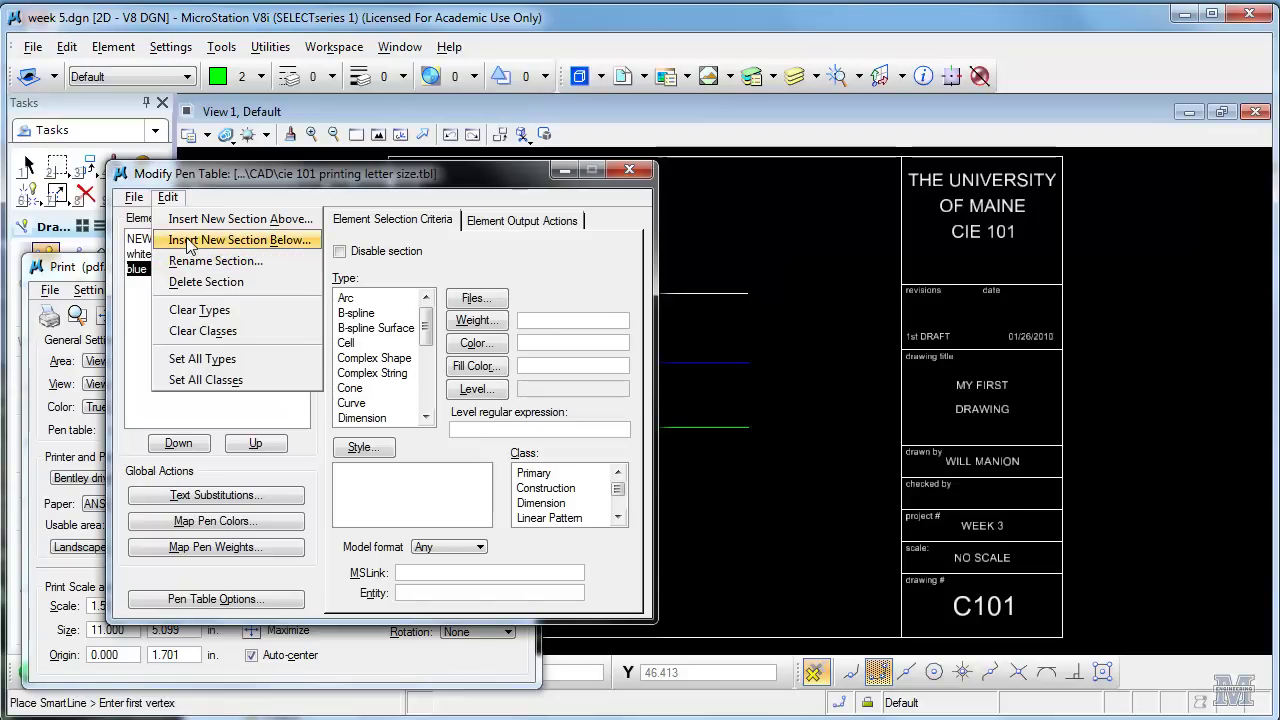
click(203, 241)
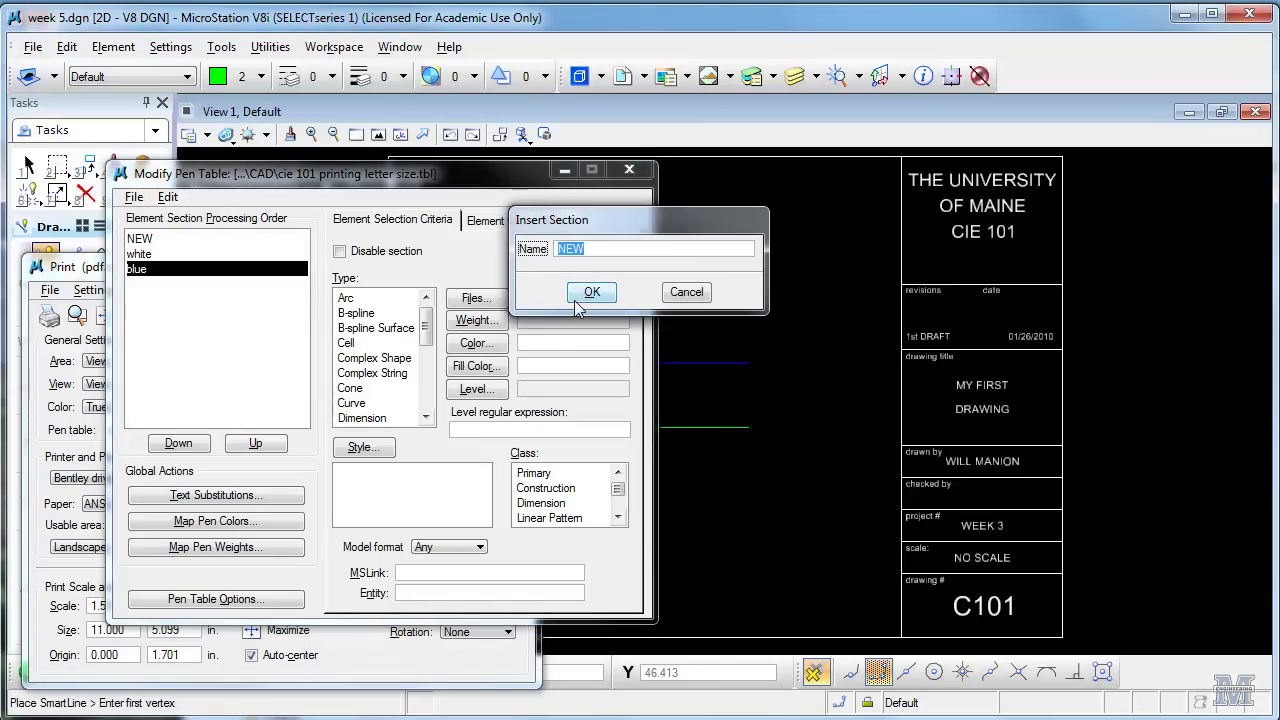
text(green)
click(580, 298)
Step: Delete the NEW section from the pen table's processing order
click(186, 240)
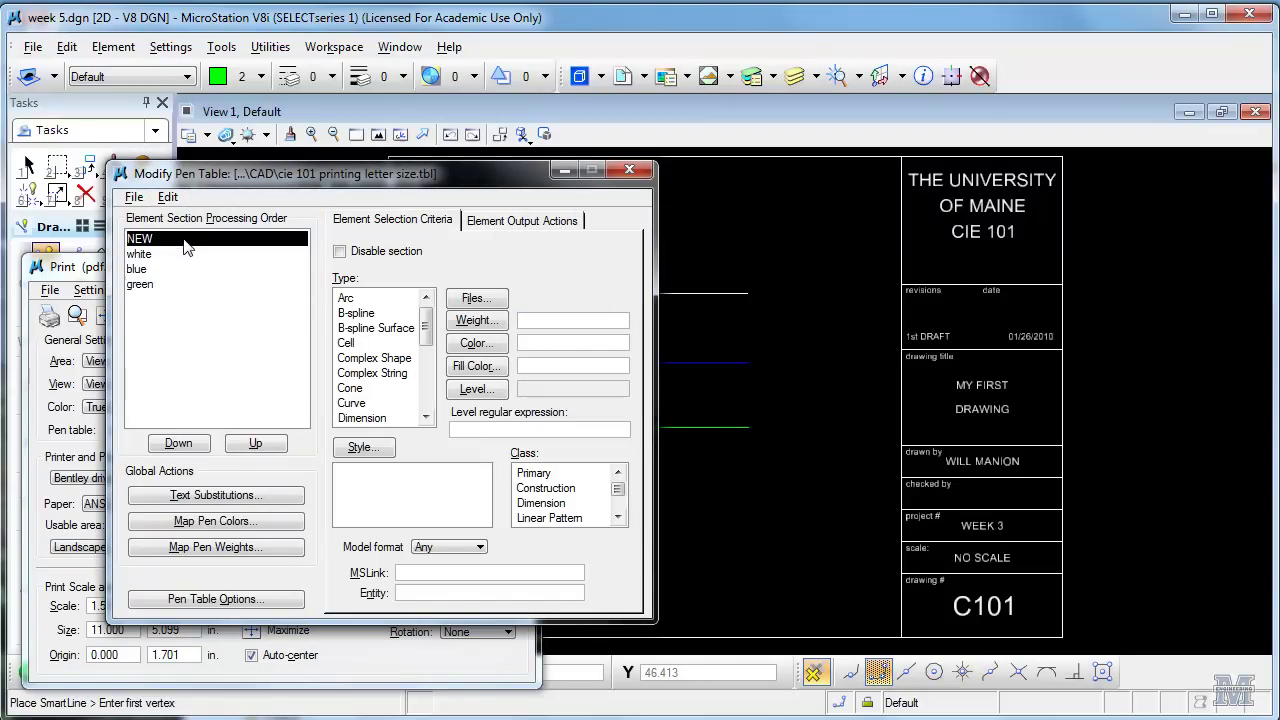
click(168, 197)
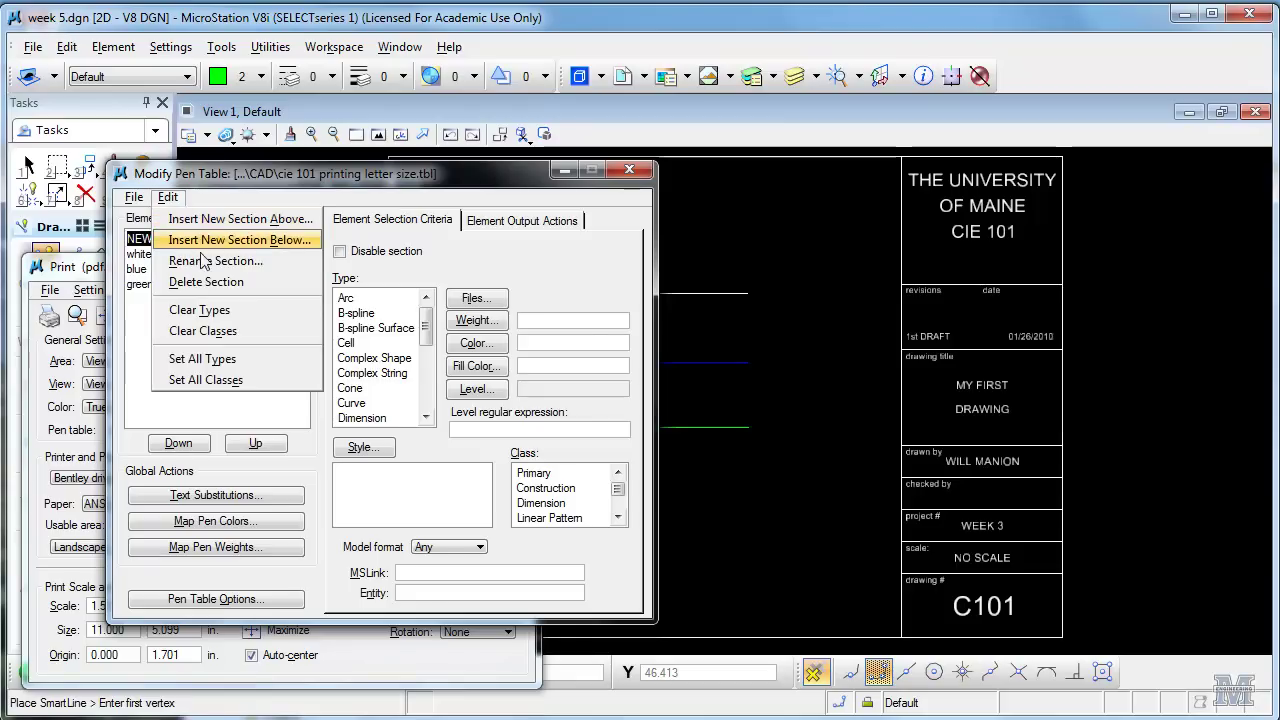
click(212, 284)
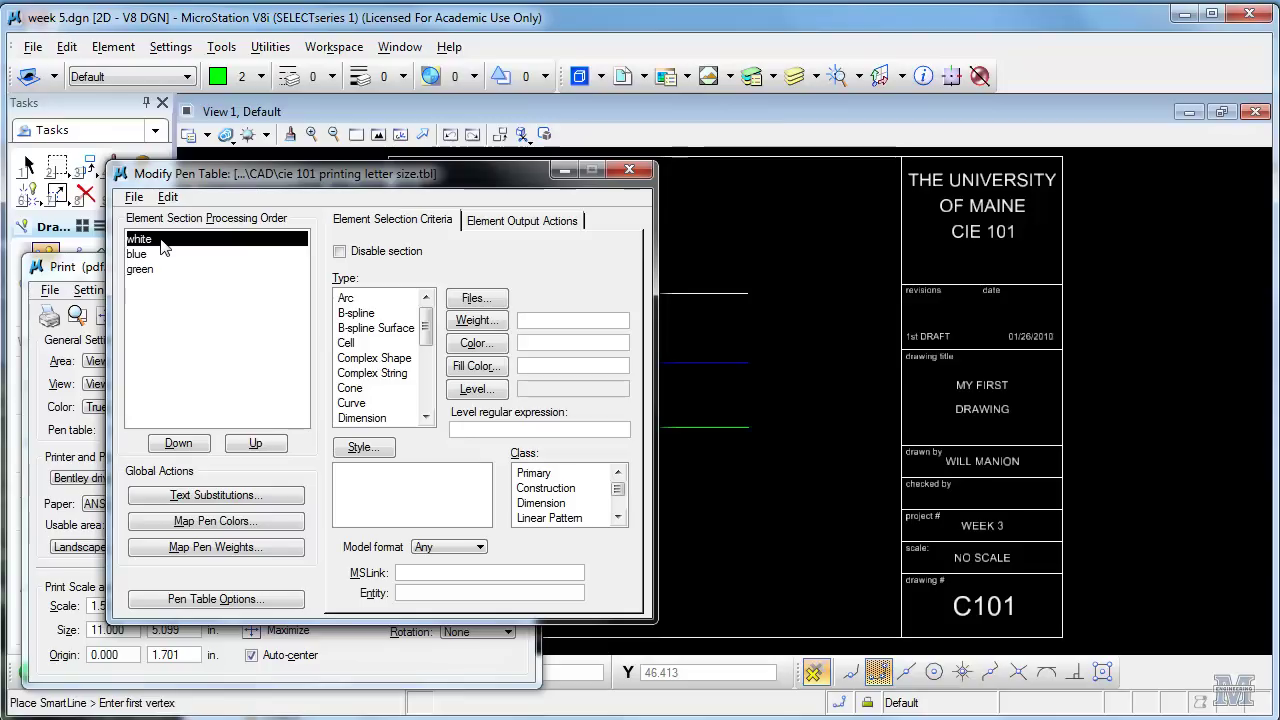
Step: Set the color selection criteria to color 0 for the white section and color 1 for the blue section
click(478, 344)
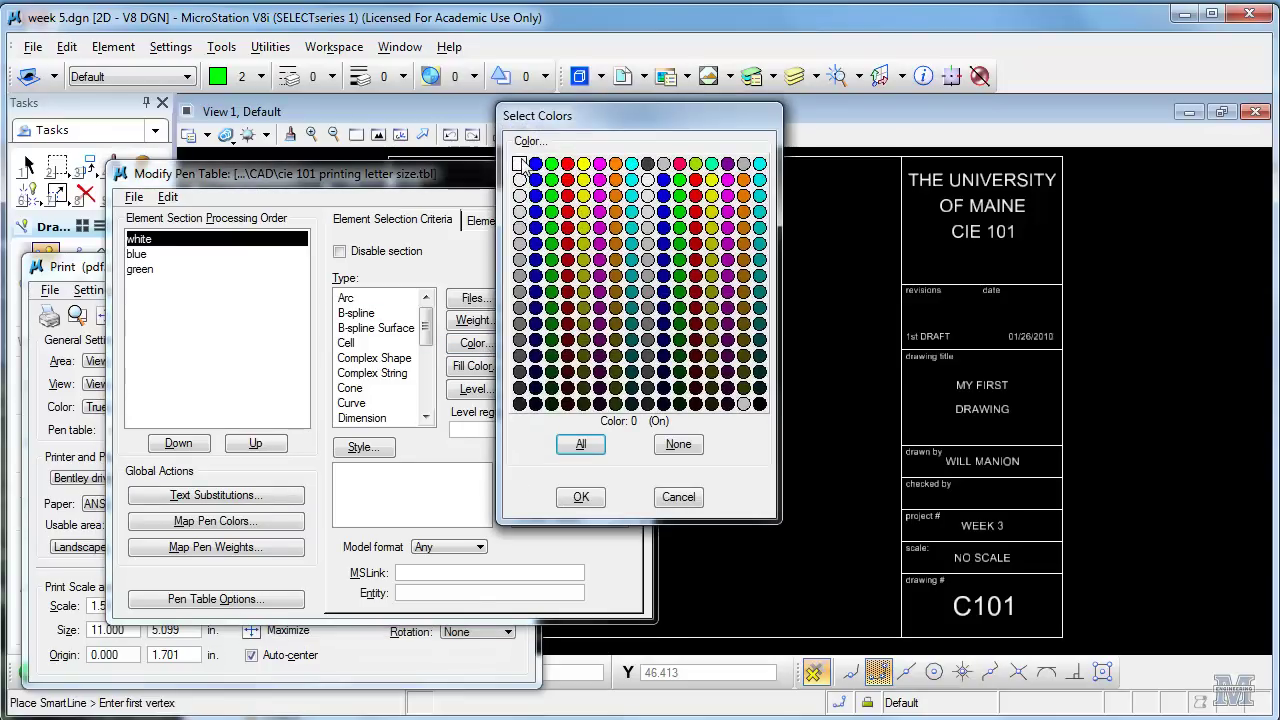
click(581, 497)
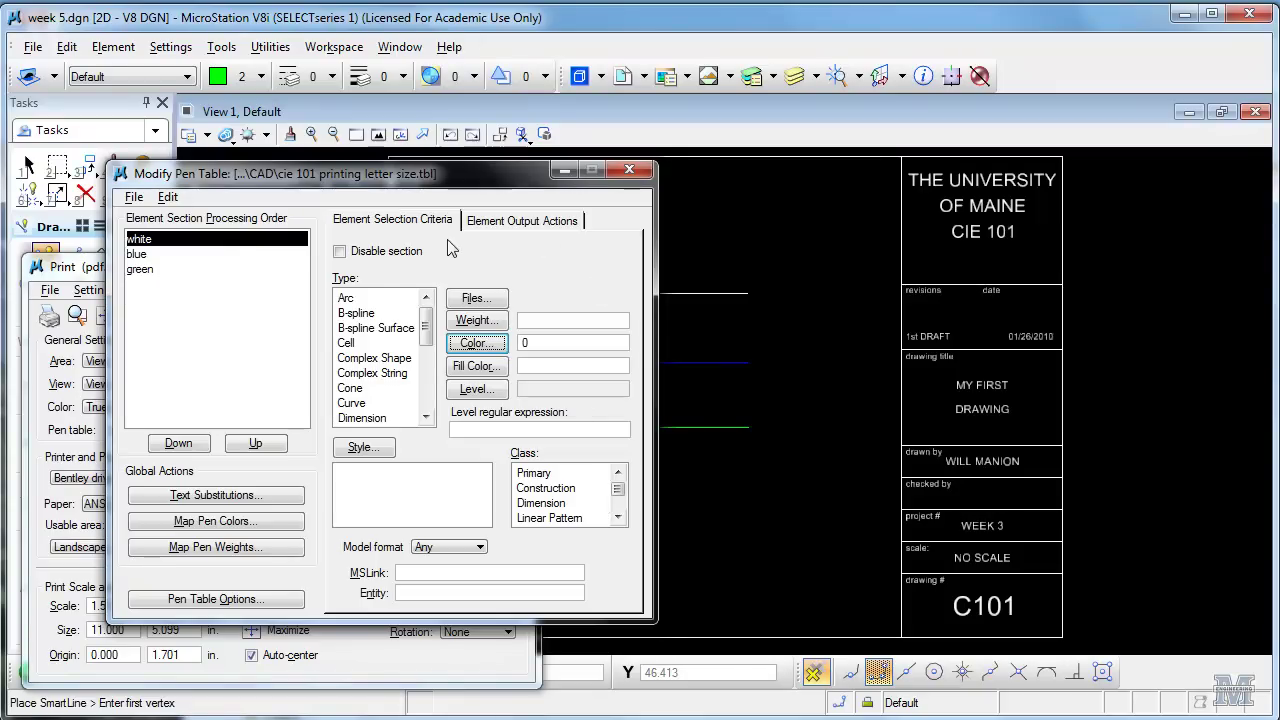
click(137, 254)
click(476, 343)
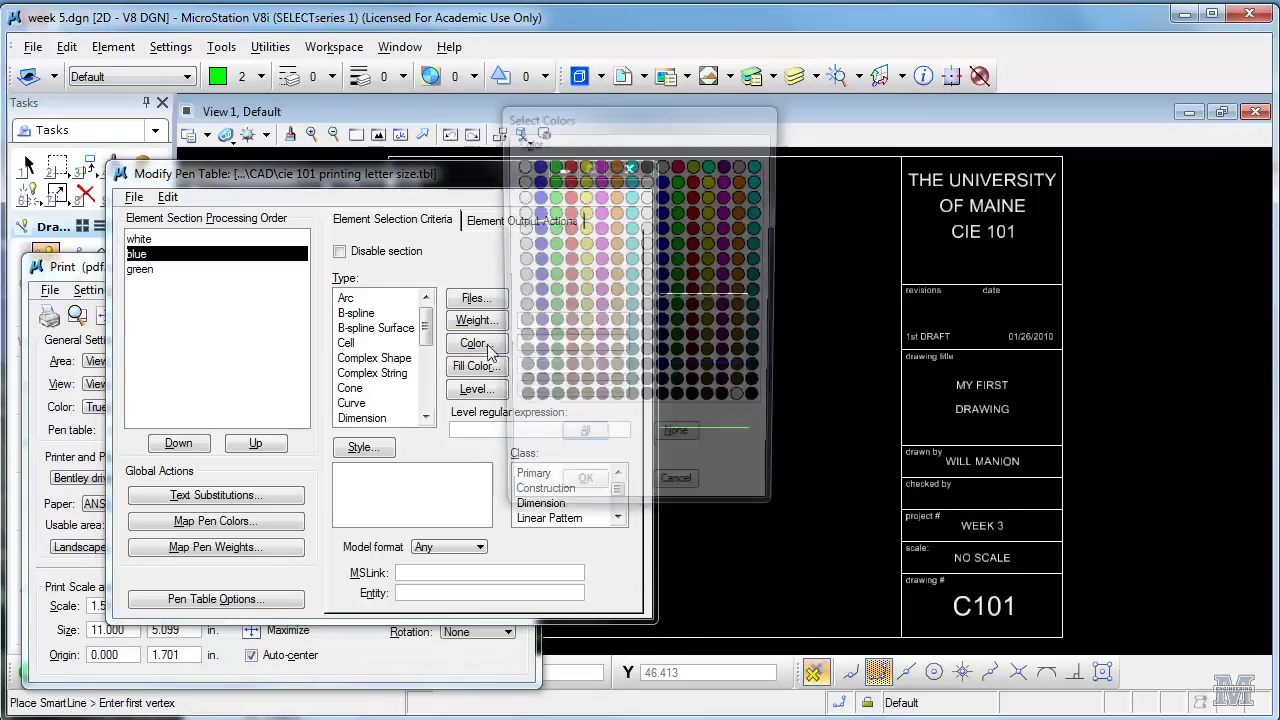
click(535, 166)
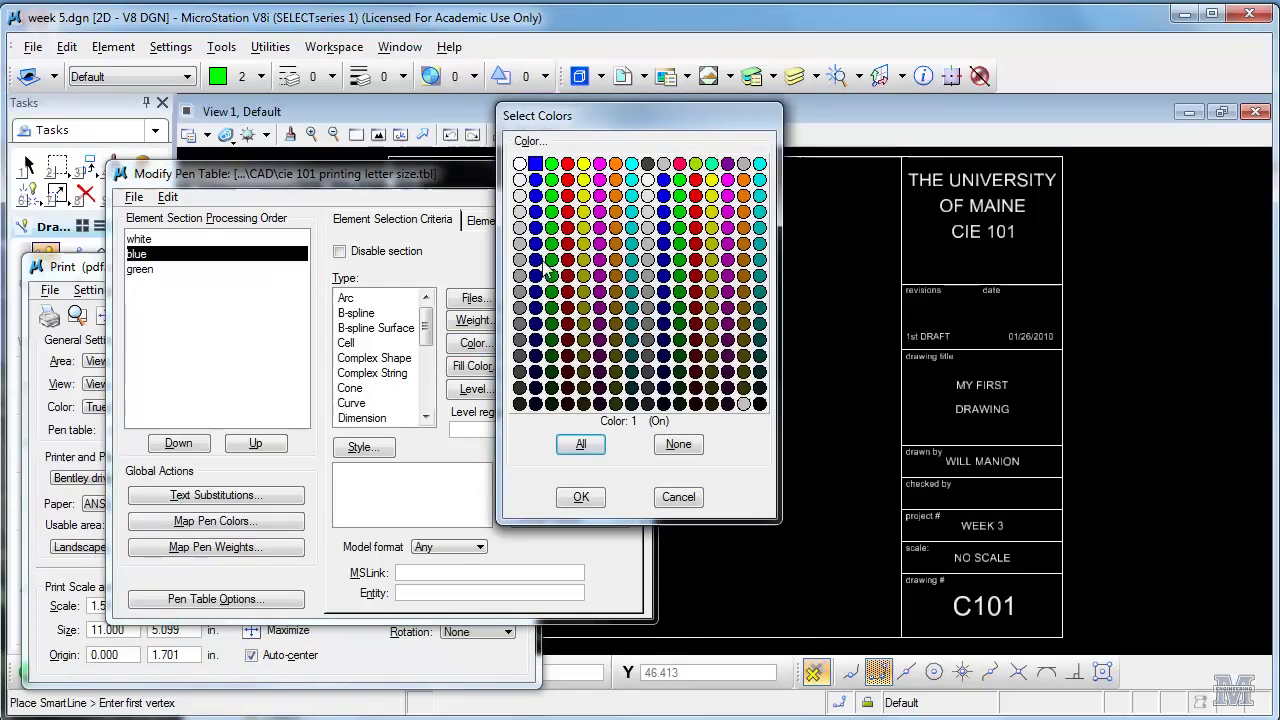
click(581, 497)
Step: Set the color selection criterion of the green section to color 2
click(200, 269)
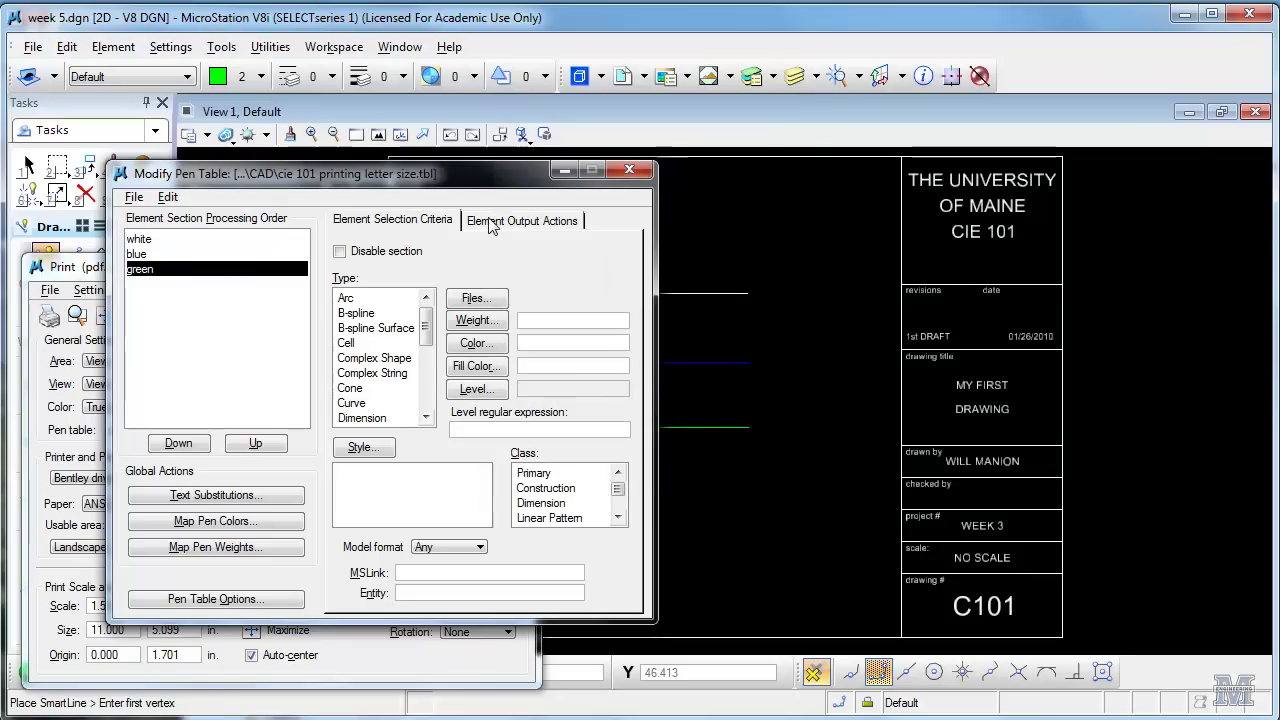
click(497, 346)
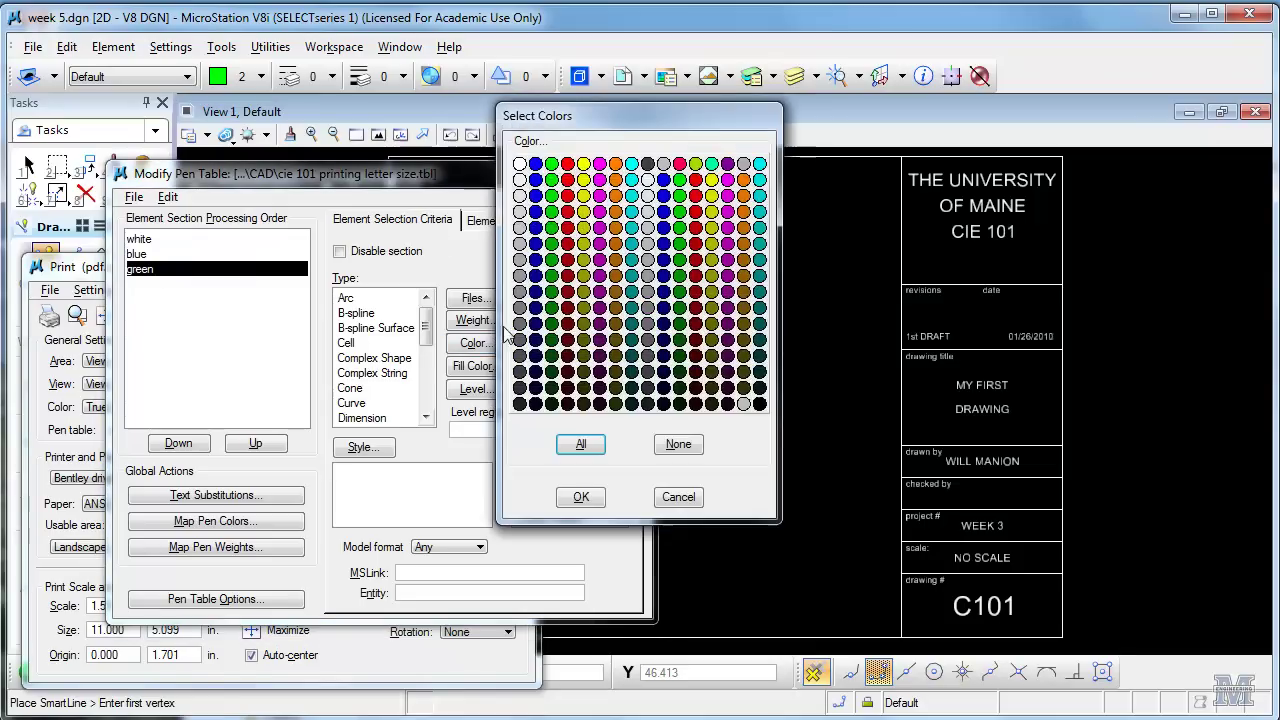
click(551, 164)
click(589, 497)
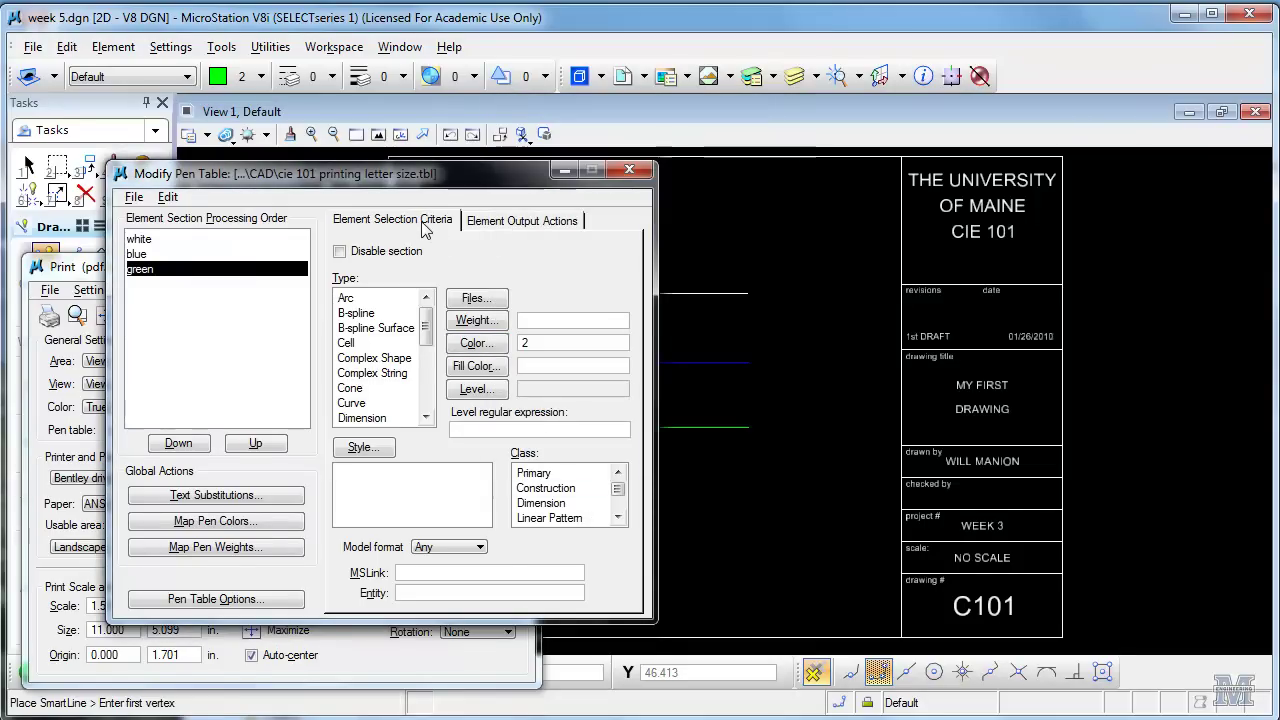
Step: For the white section's output, enable color by index 0 and a heavy line width by index
click(190, 239)
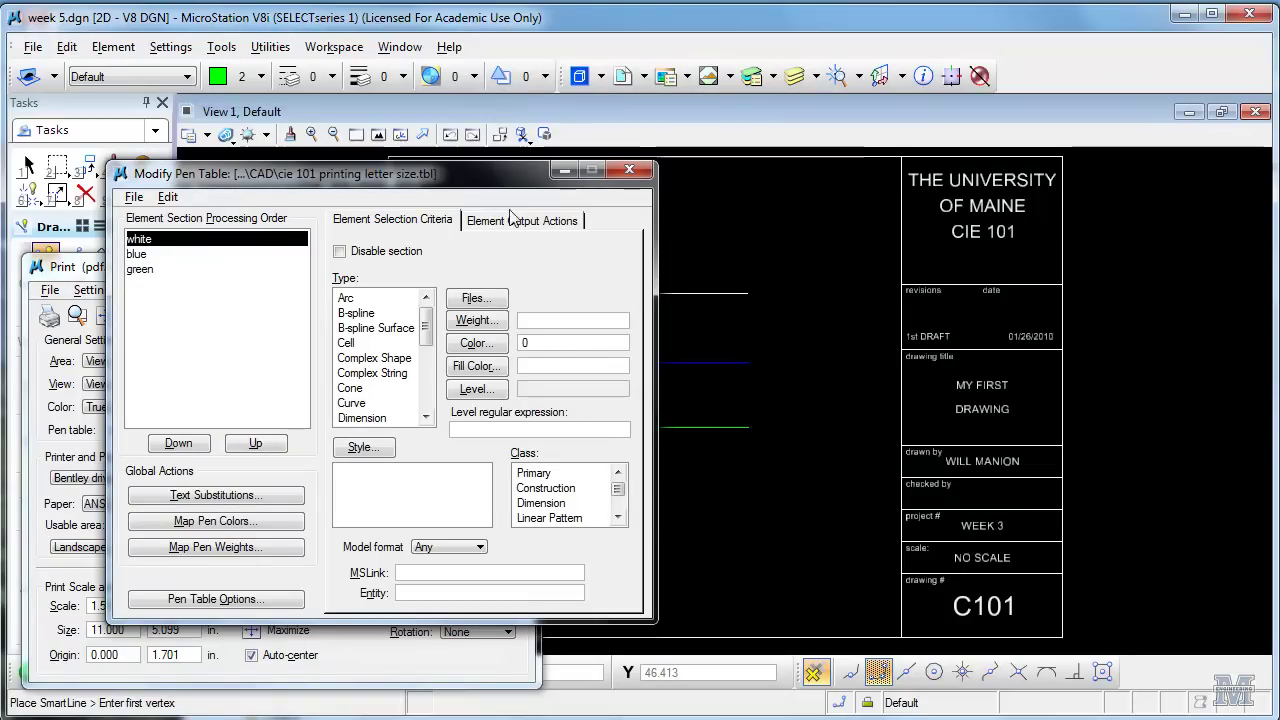
click(571, 228)
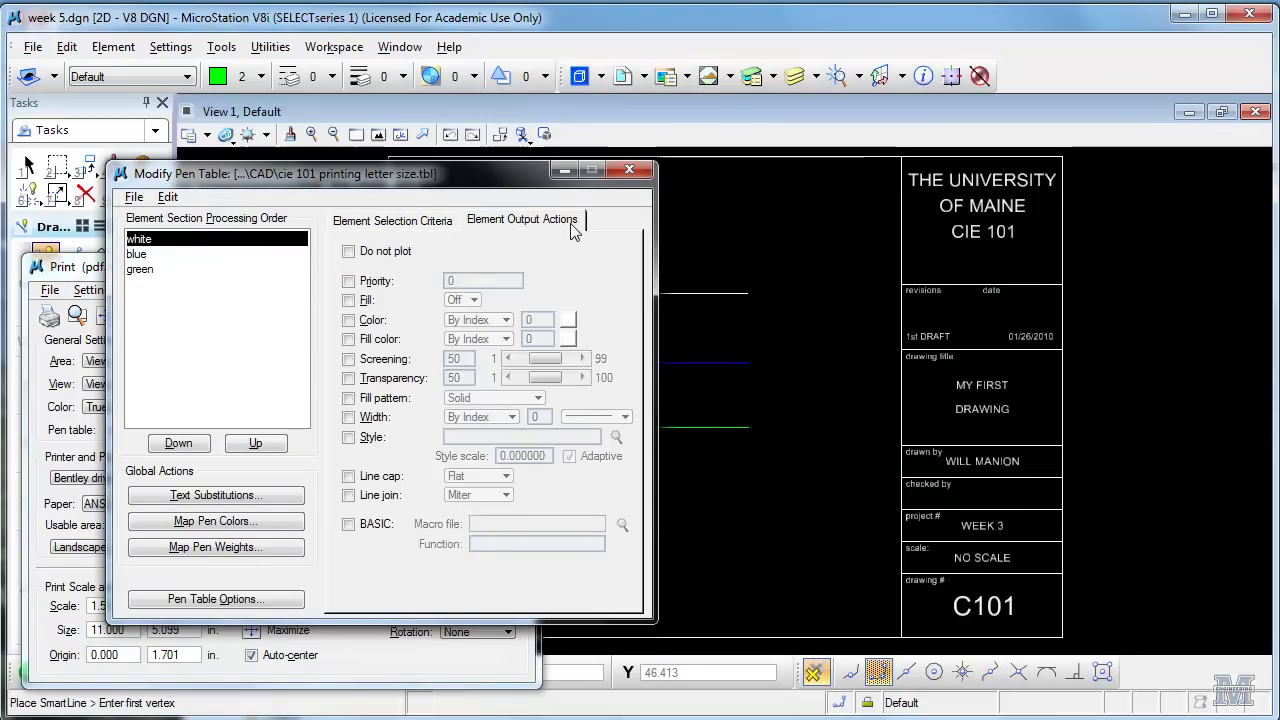
click(349, 320)
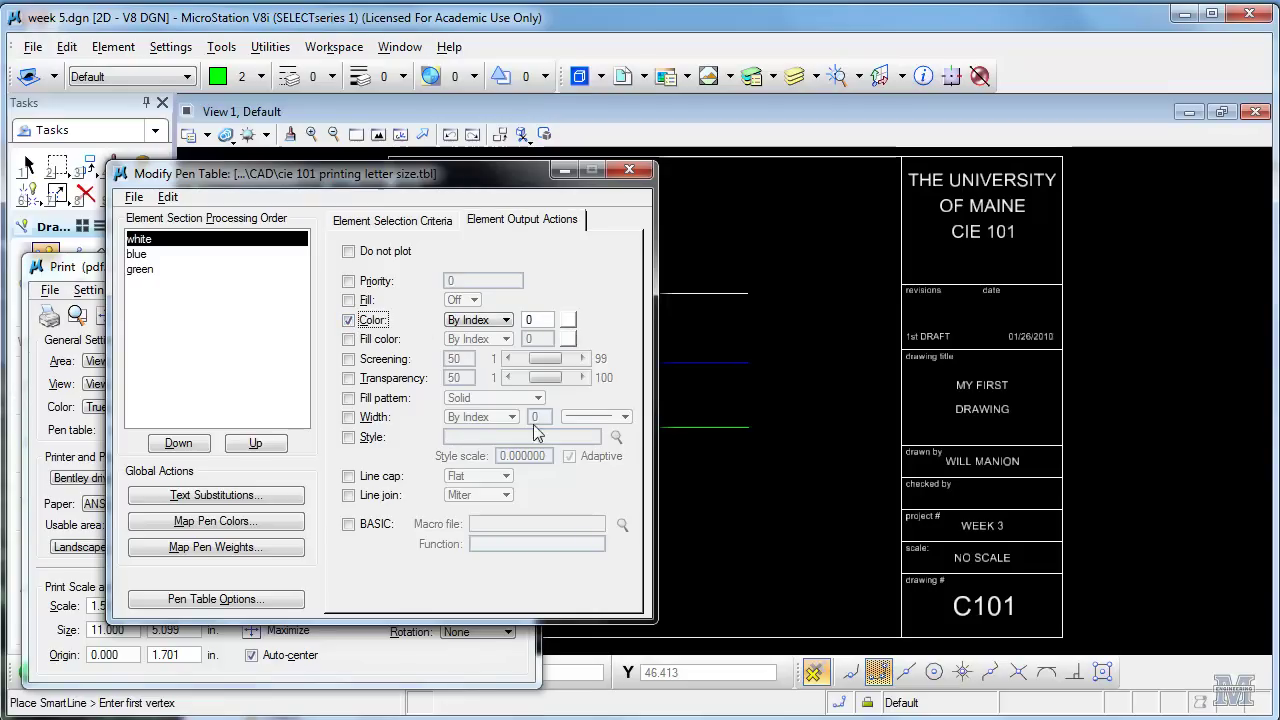
click(348, 418)
click(590, 420)
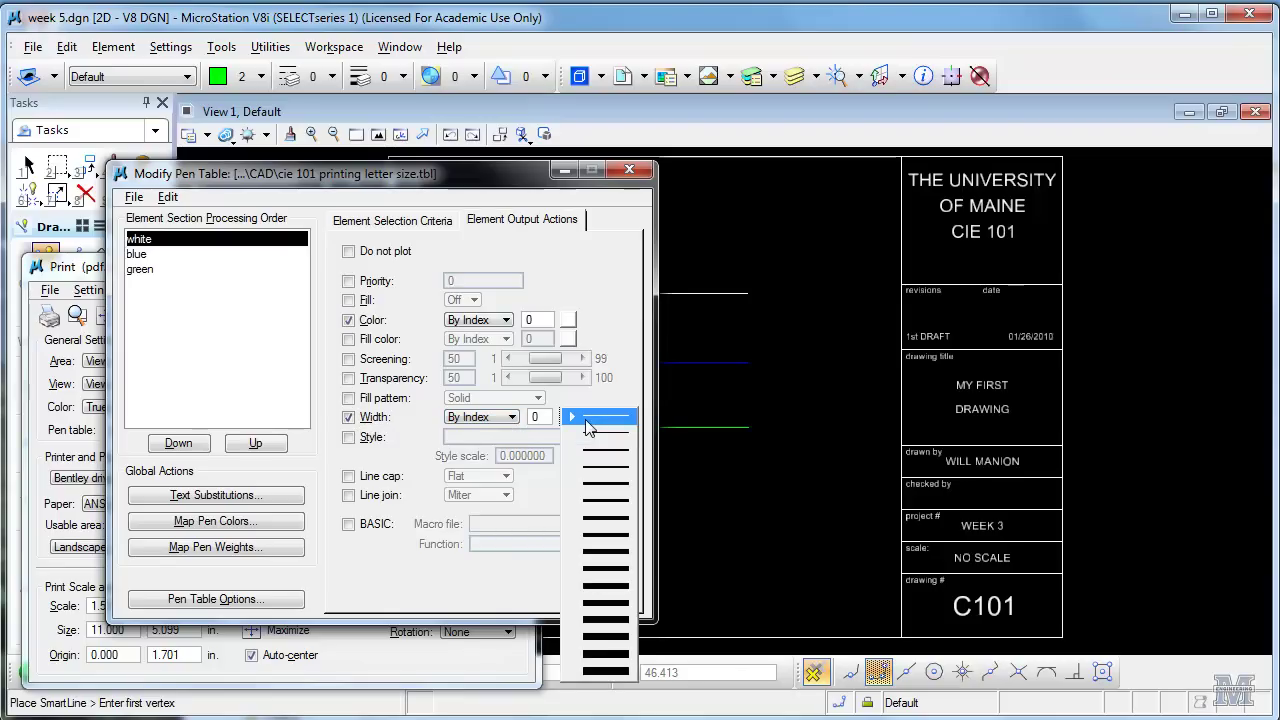
click(605, 587)
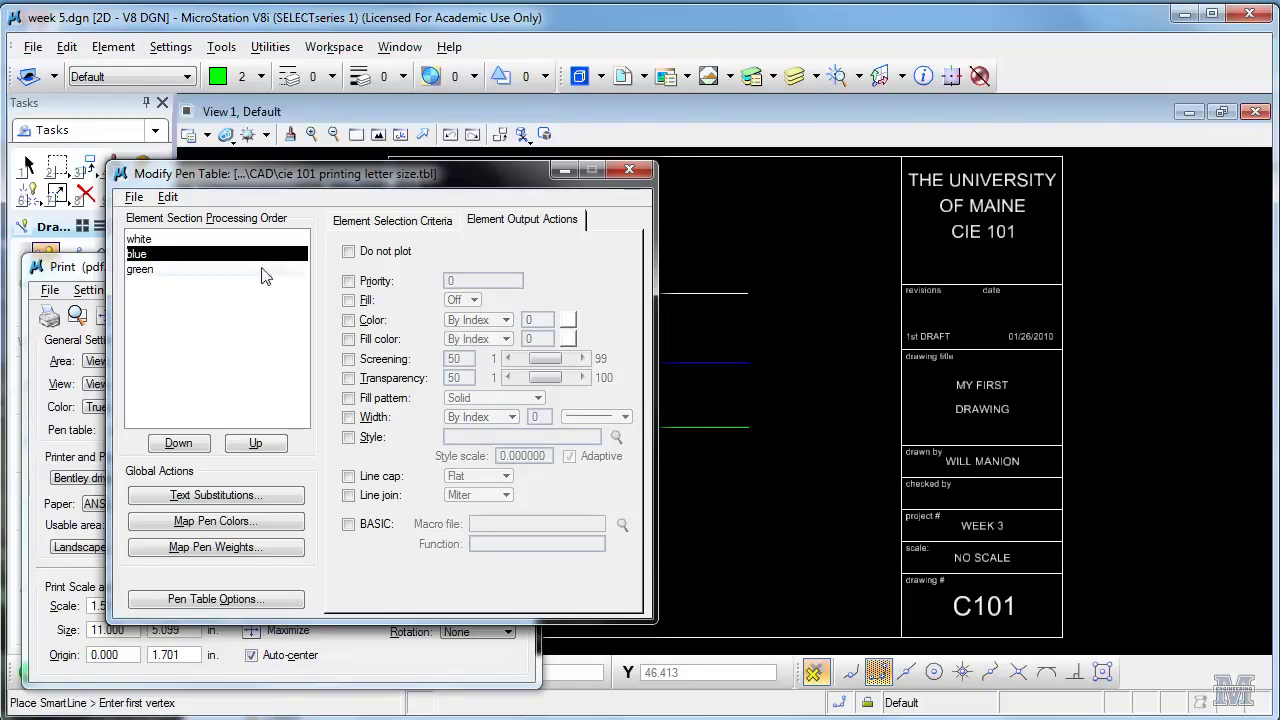
Step: For the blue section's output, enable color by index 0 and width by index 6
click(348, 321)
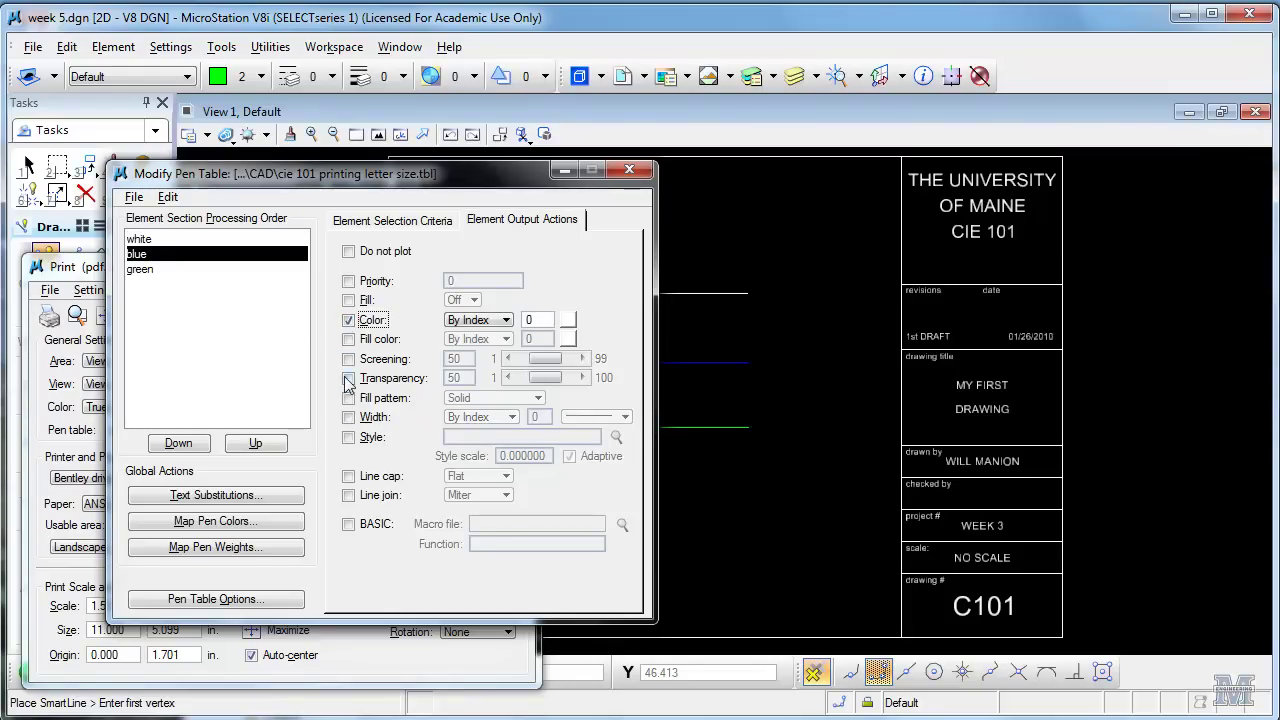
click(348, 417)
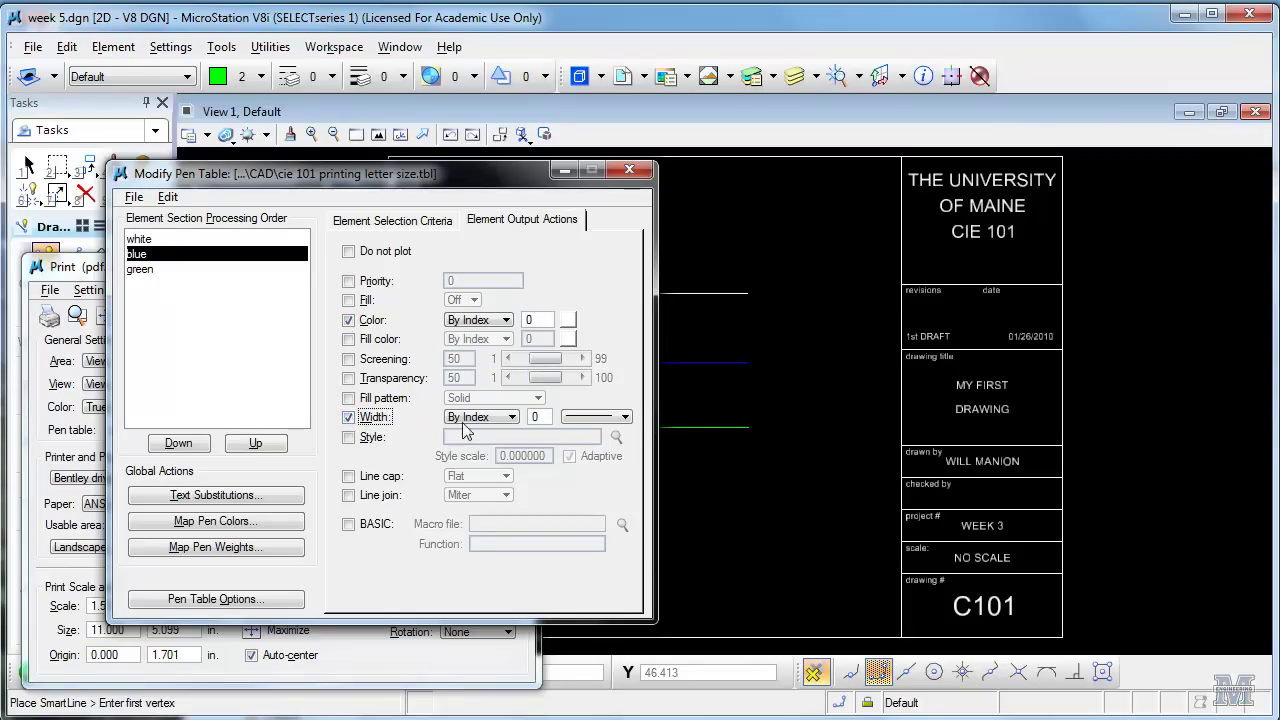
click(600, 416)
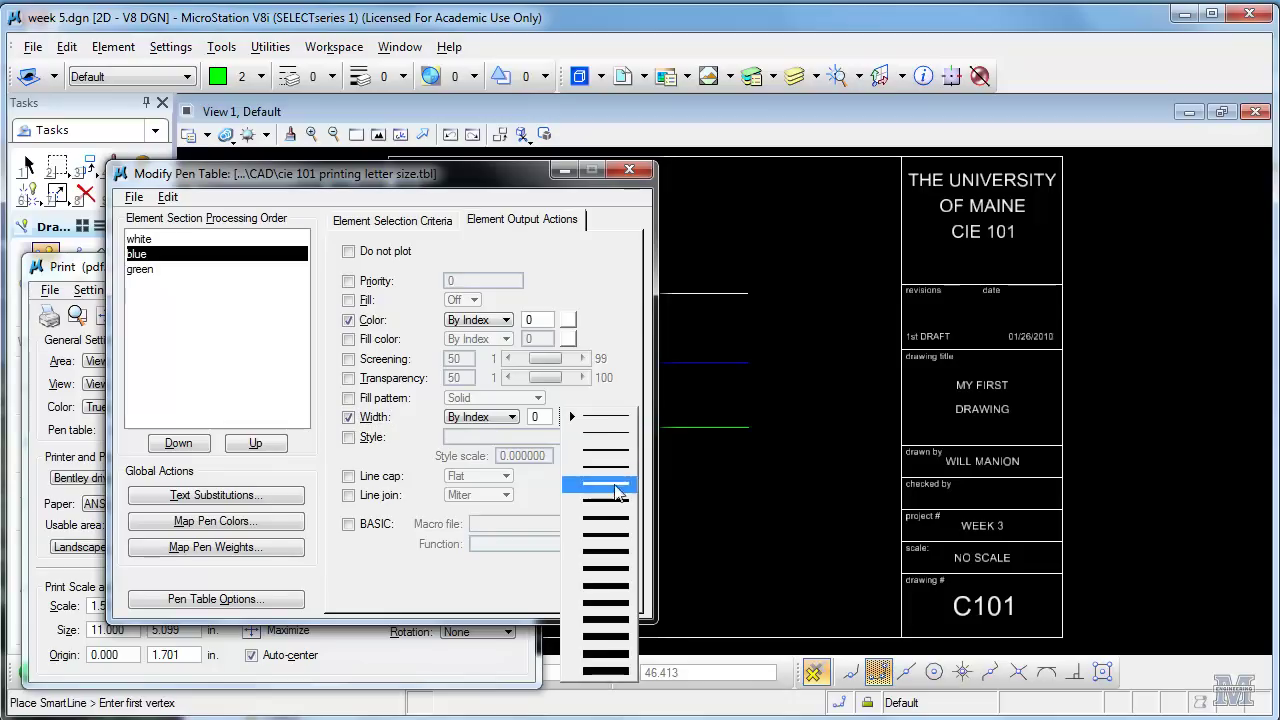
click(616, 540)
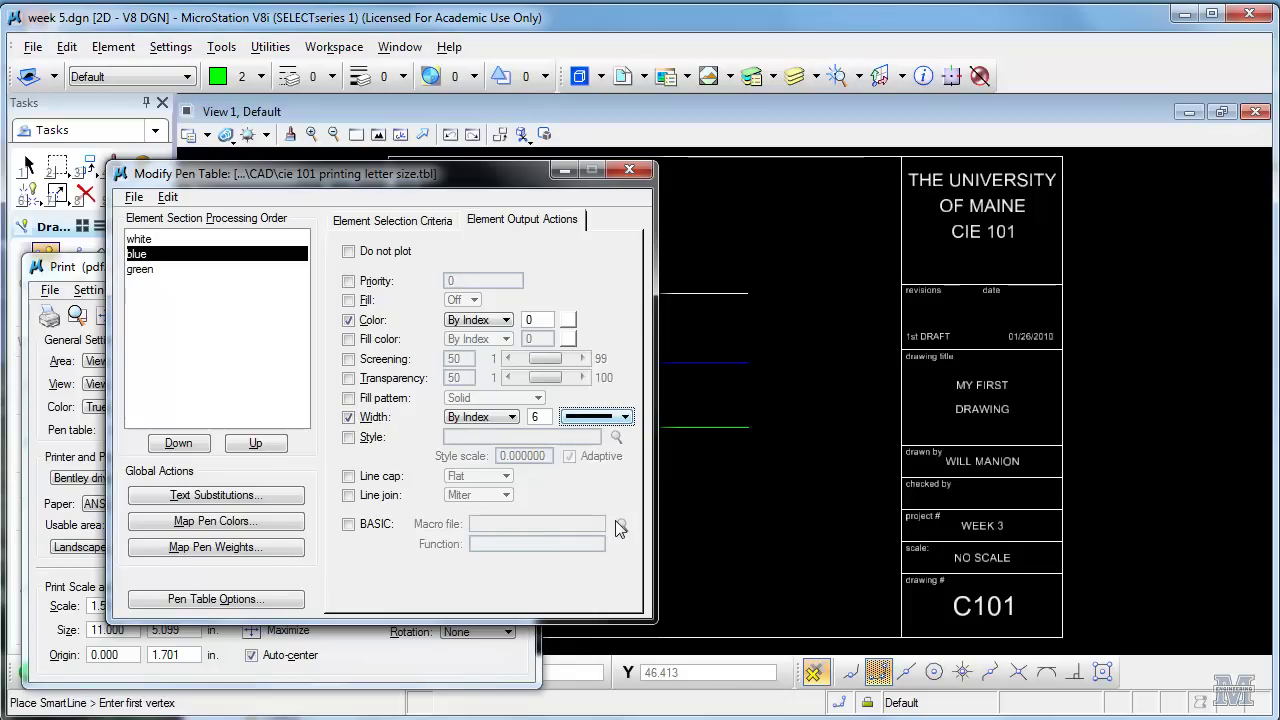
Step: For the green section's output, enable color by index 0 and width by index 0
click(154, 271)
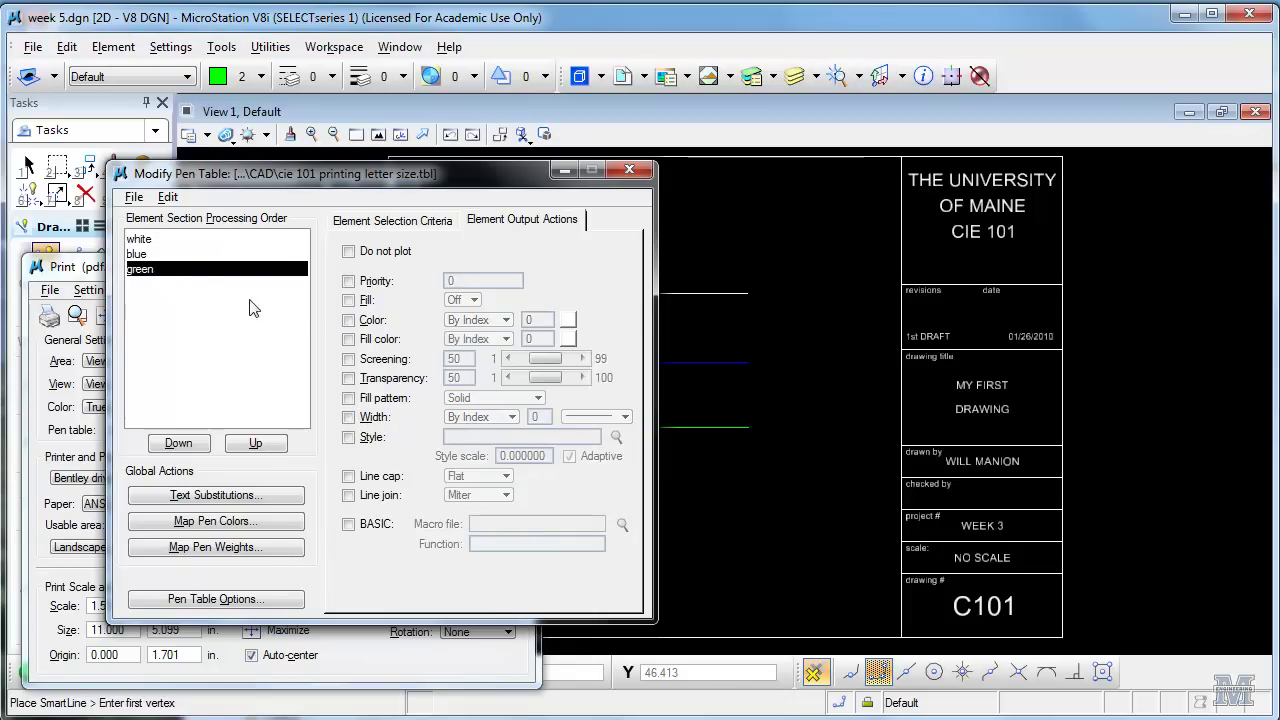
click(349, 320)
click(348, 417)
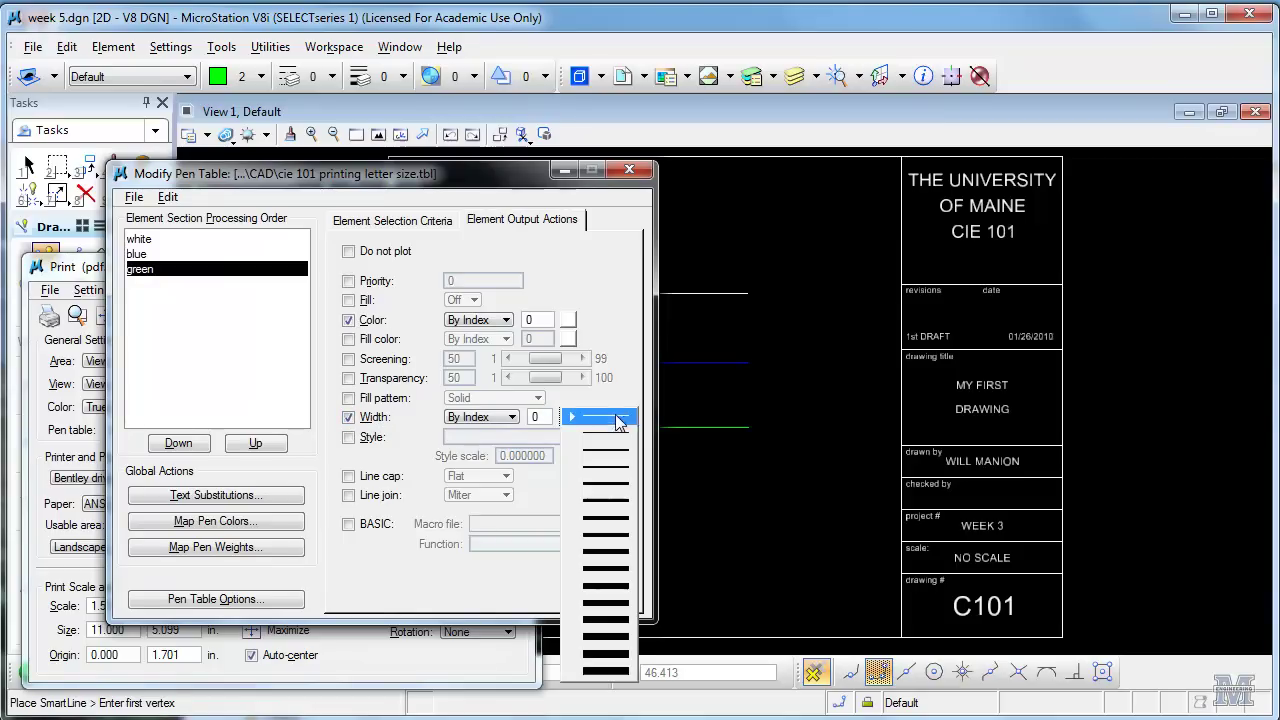
click(617, 420)
click(612, 434)
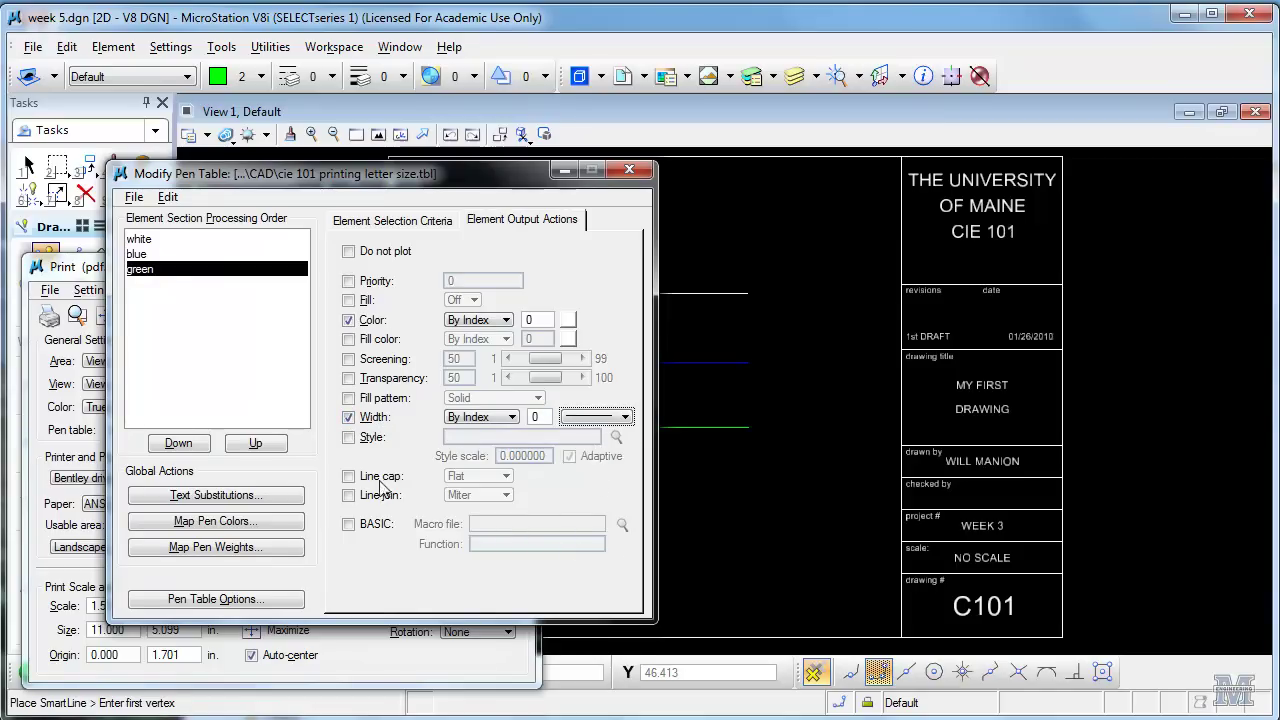
Step: Save the pen table and close its editor
click(133, 197)
click(143, 256)
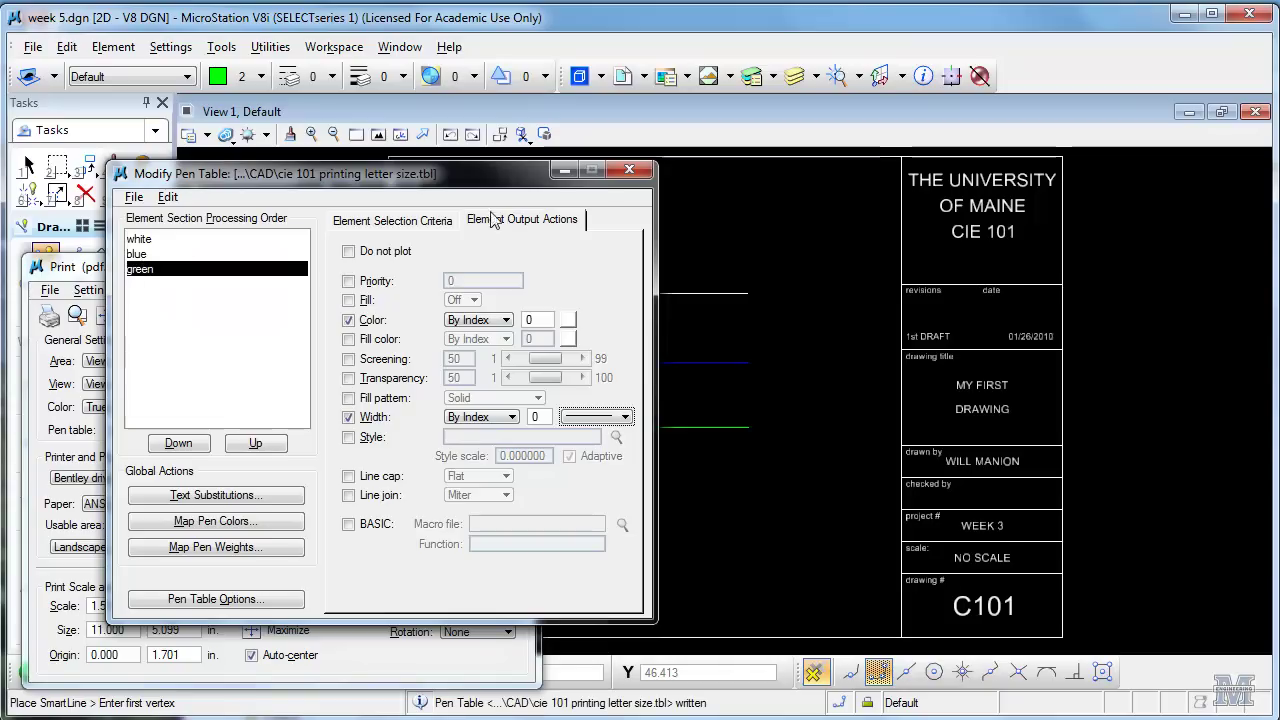
click(629, 170)
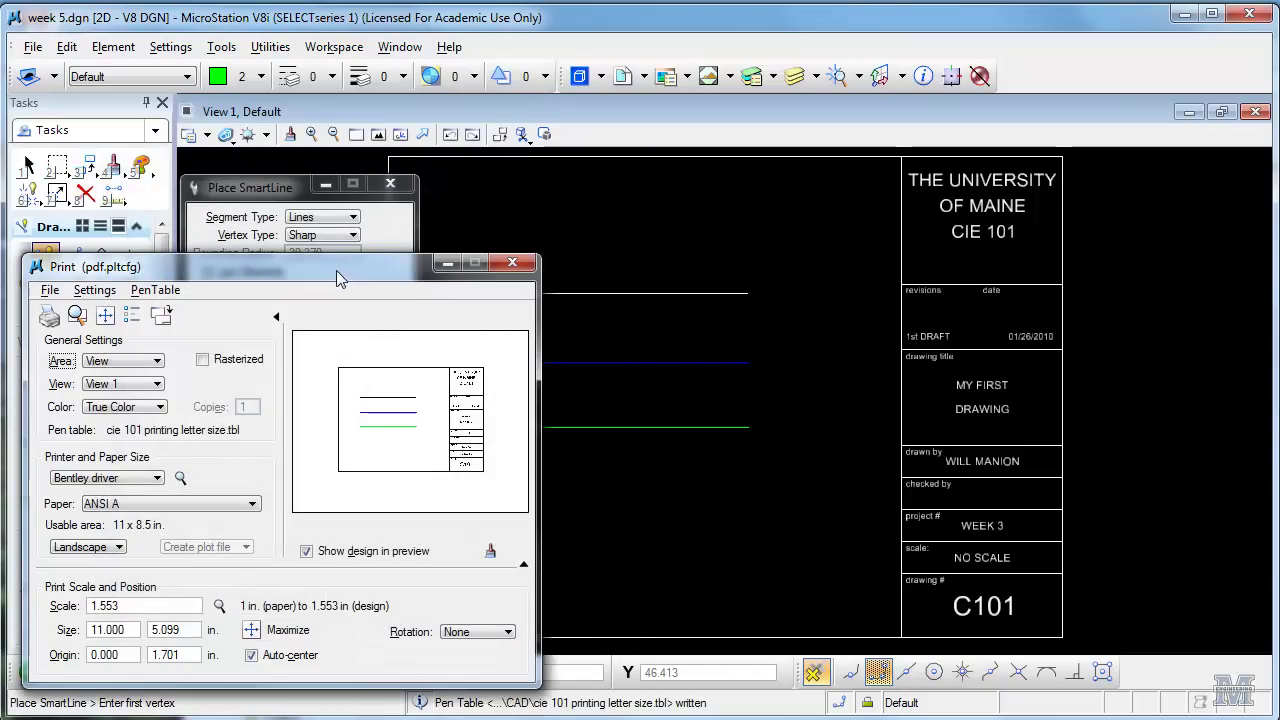
Step: Refresh the print preview to apply the saved pen table to the three lines
click(155, 289)
click(158, 334)
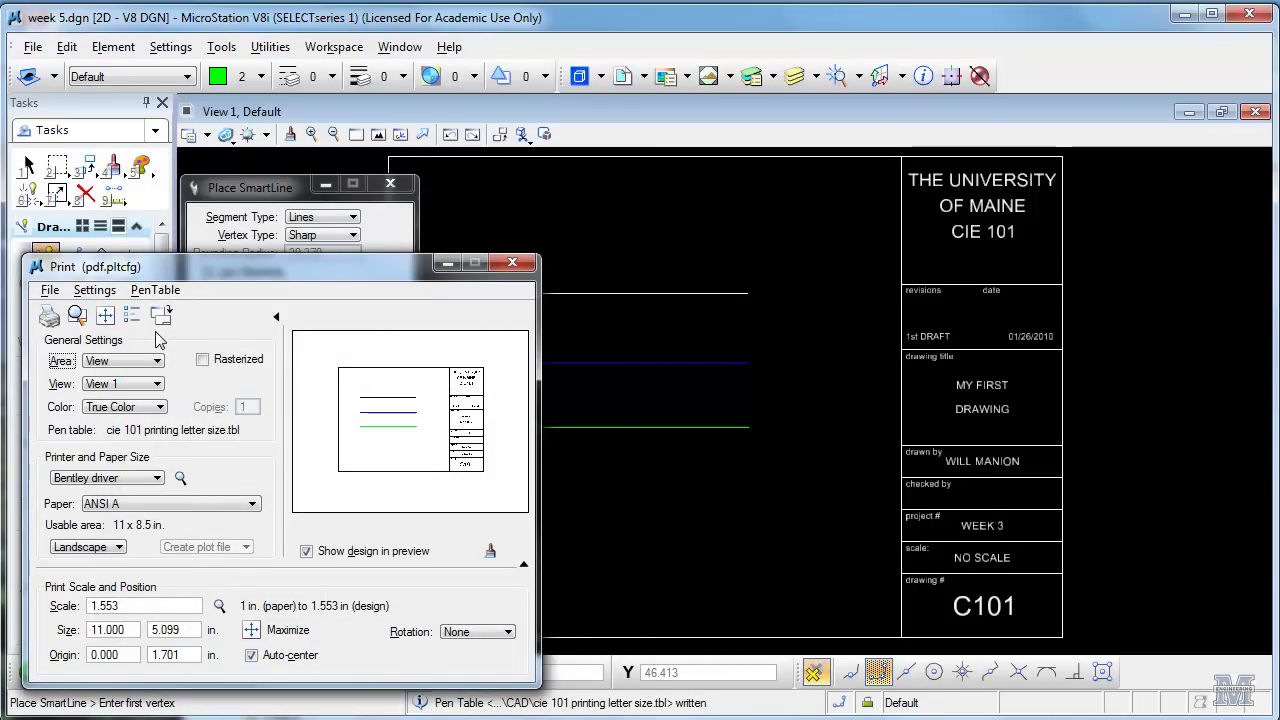
click(356, 236)
double_click(358, 215)
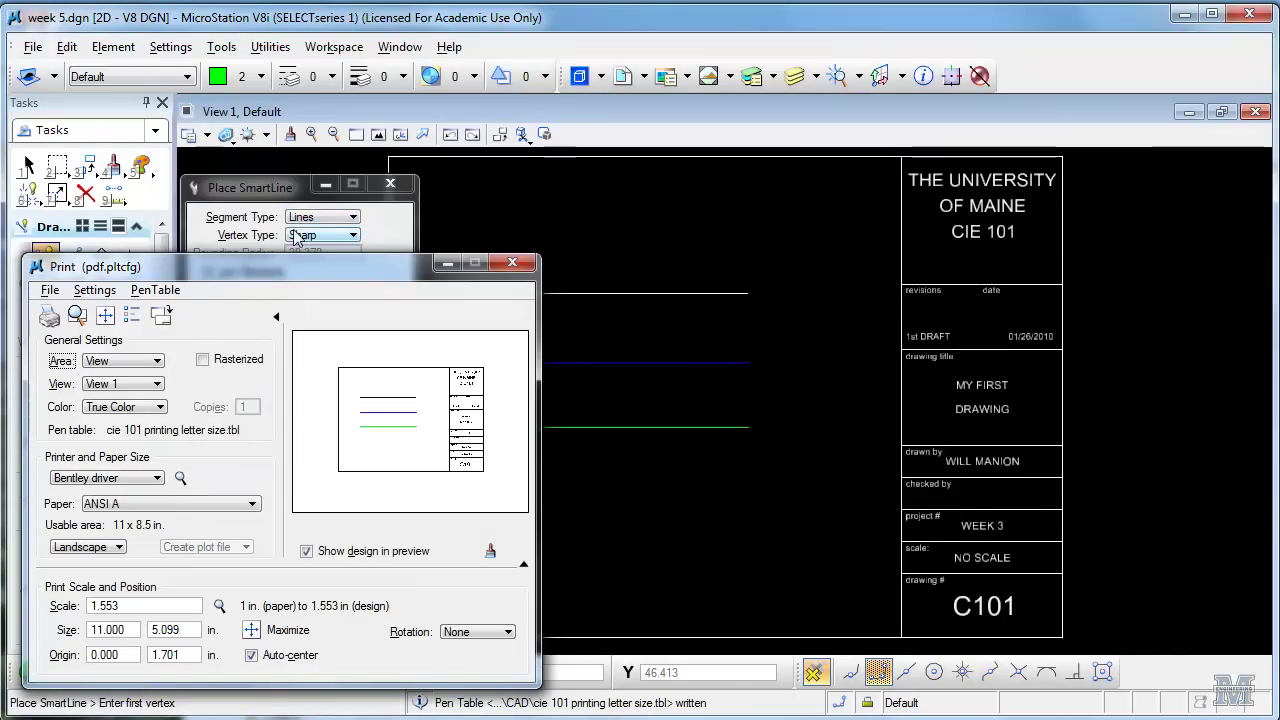
click(491, 551)
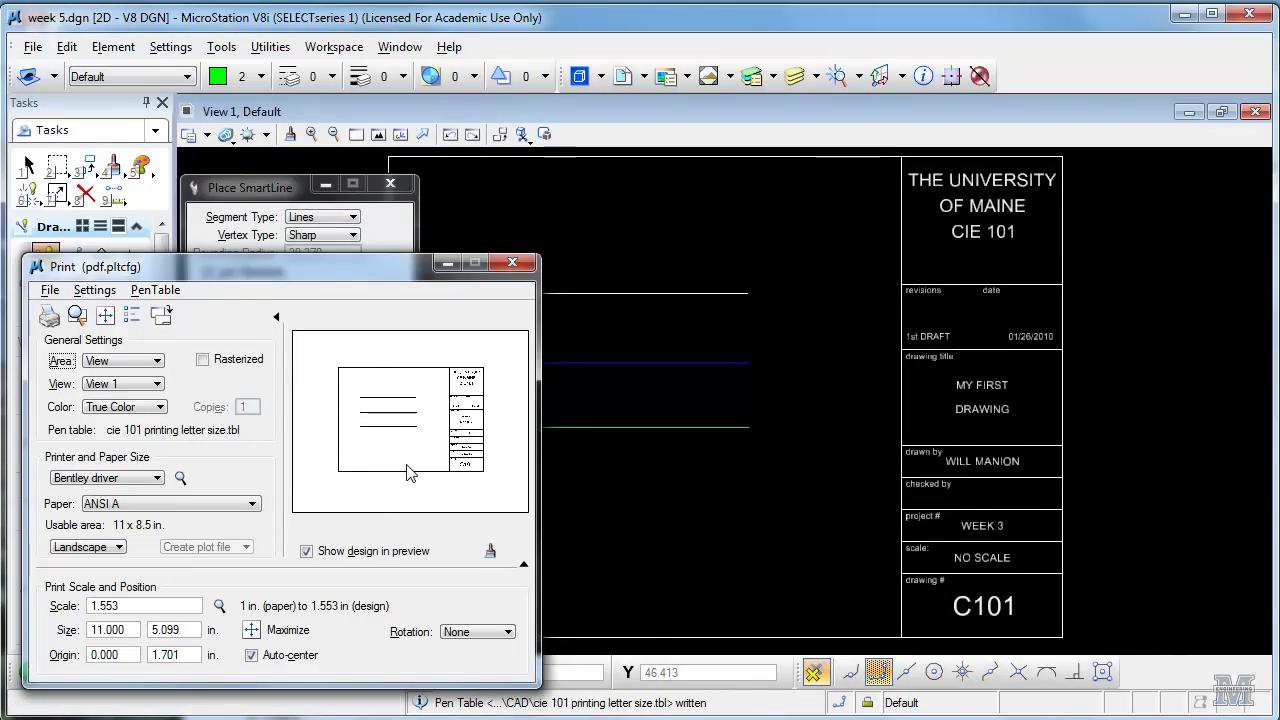
Step: Print the drawing to a file named "week 5 test" in the CIE 101 library
click(48, 317)
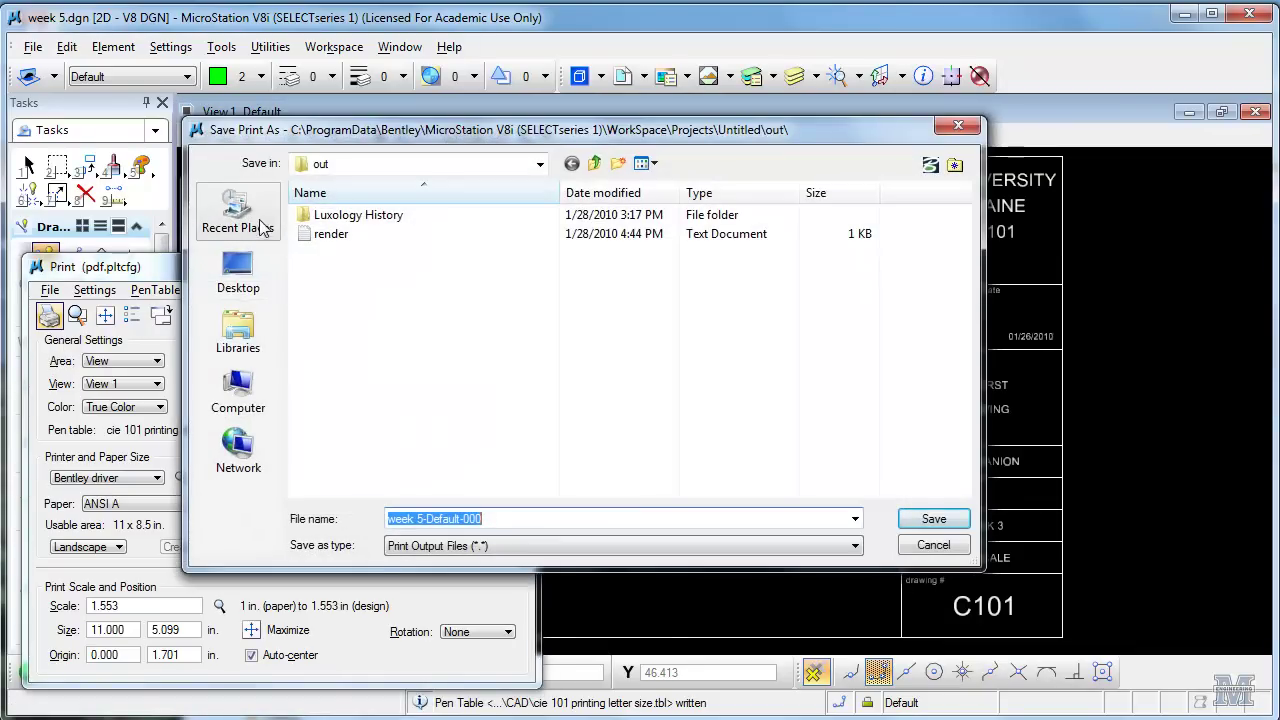
click(274, 331)
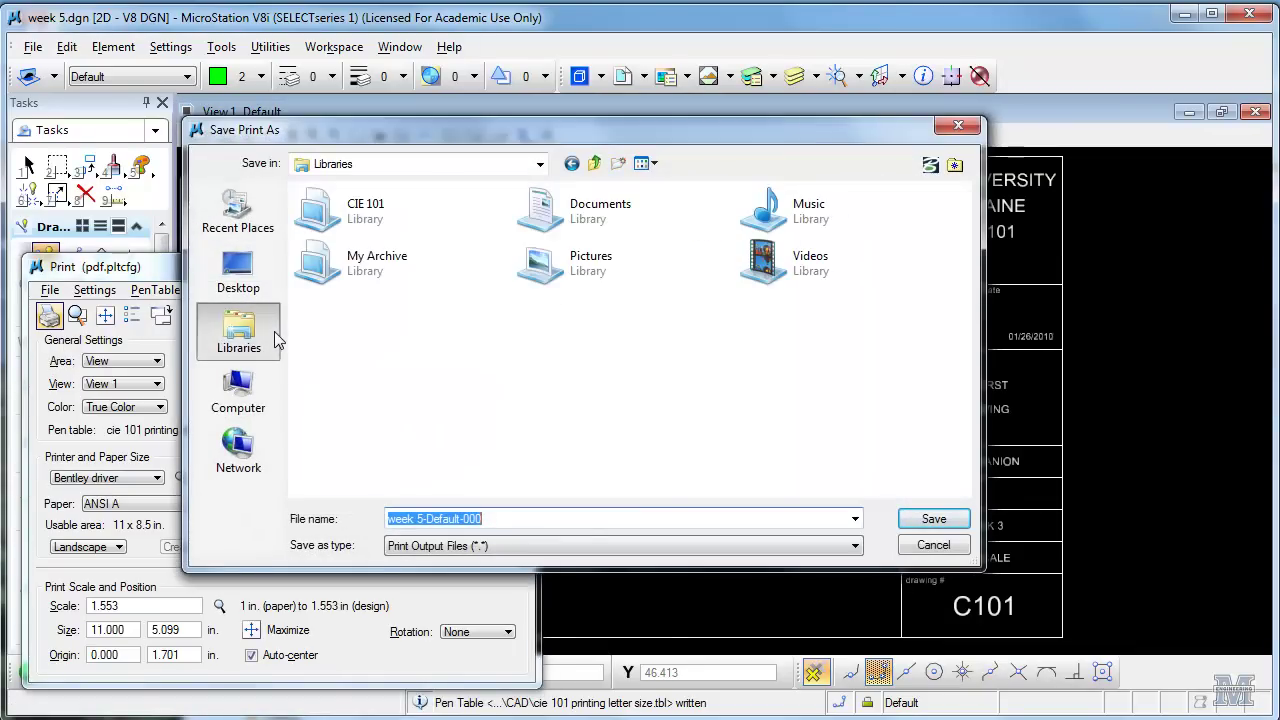
double_click(340, 210)
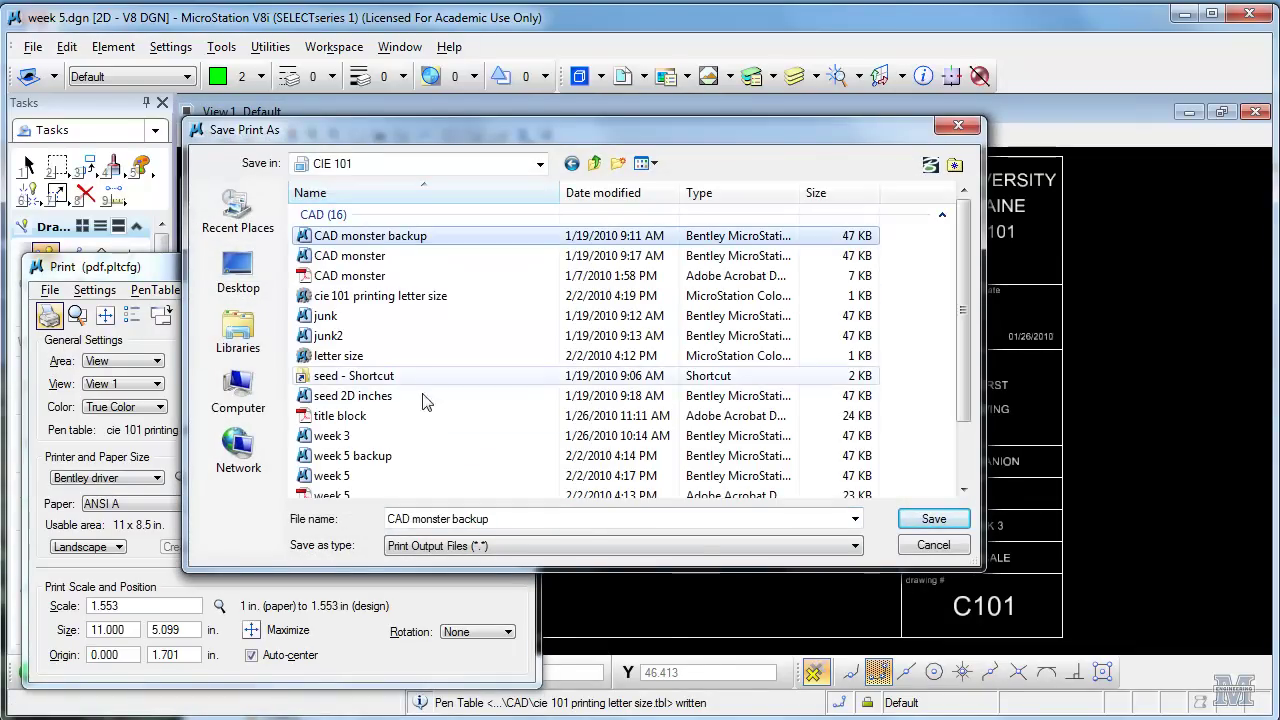
click(459, 518)
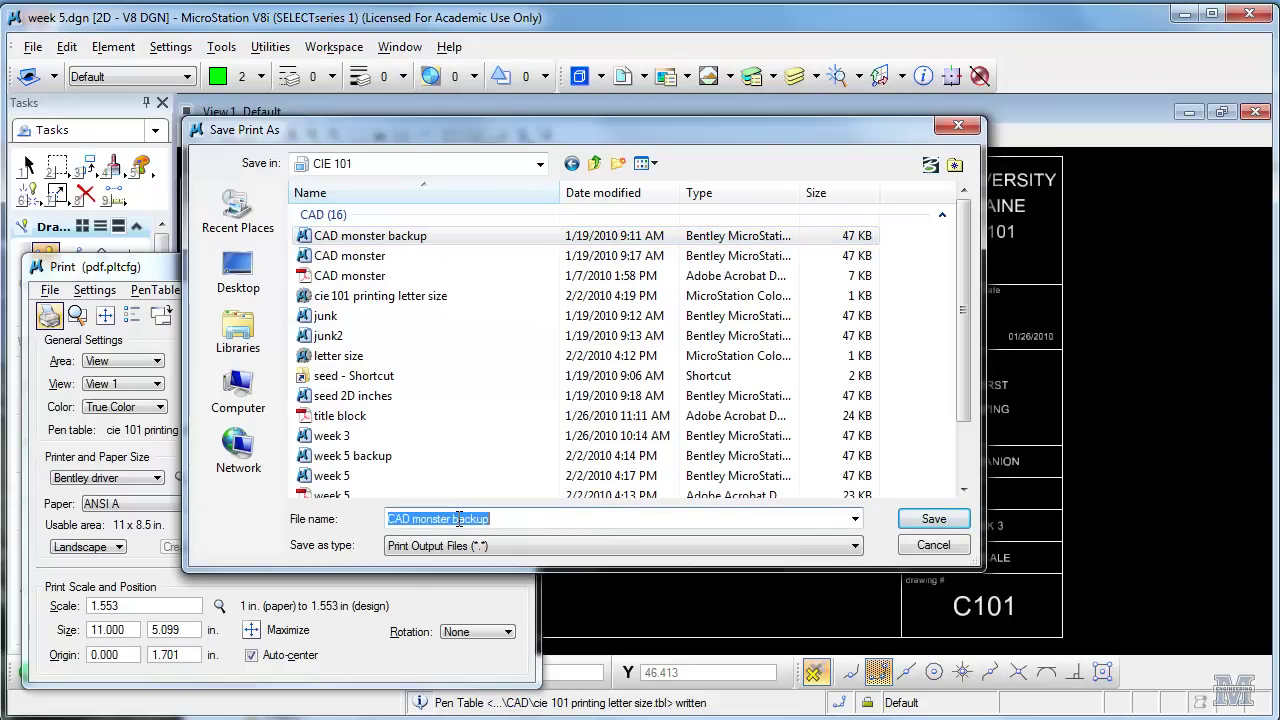
text(week )
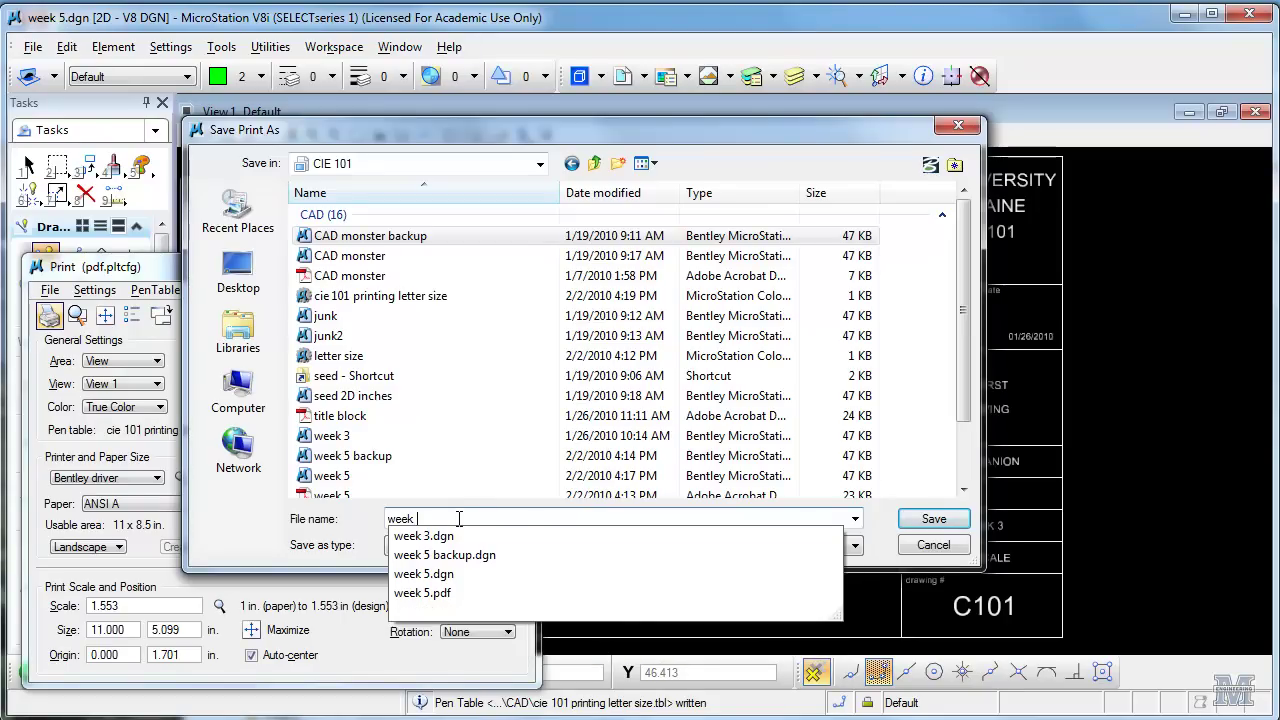
text(5)
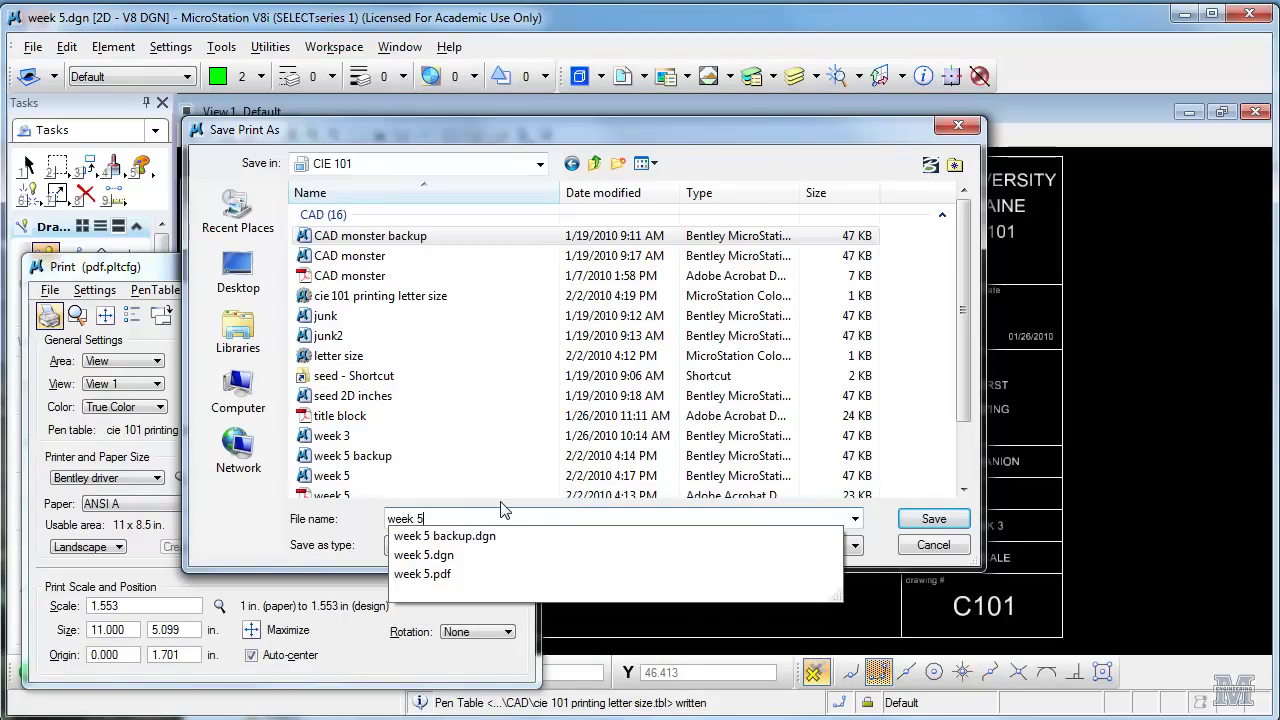
text(tes)
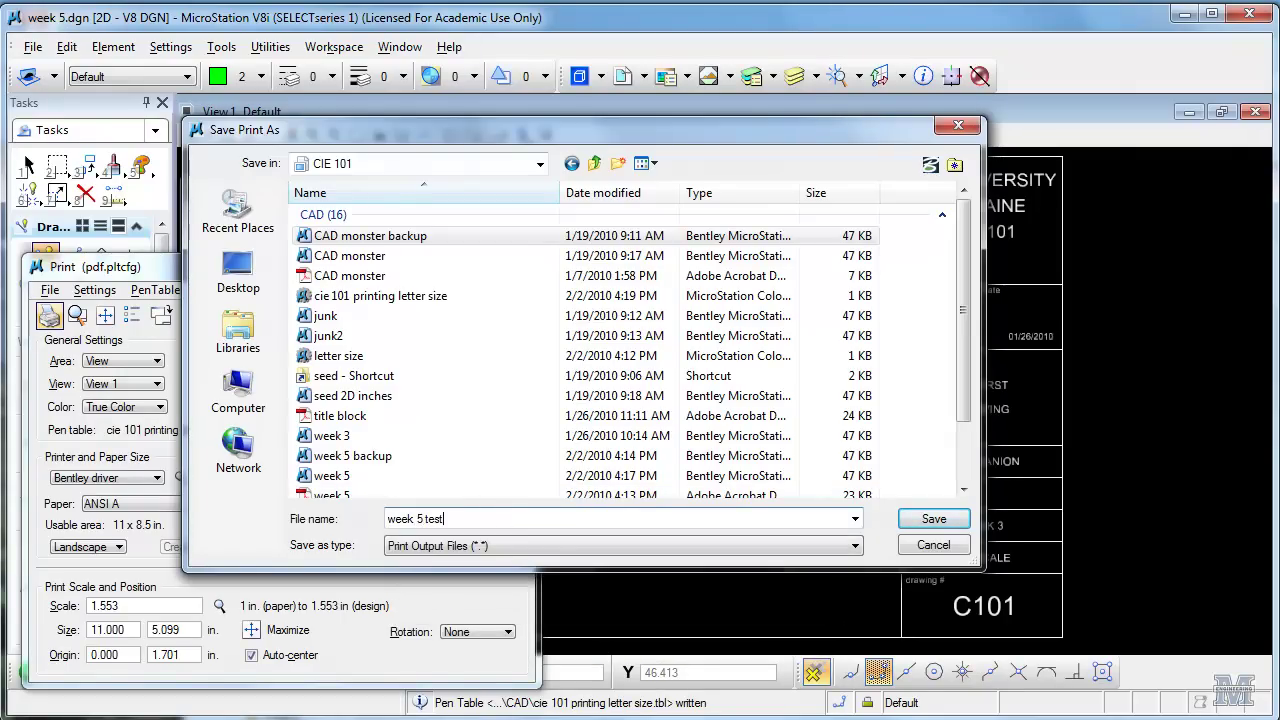
text(t)
click(948, 521)
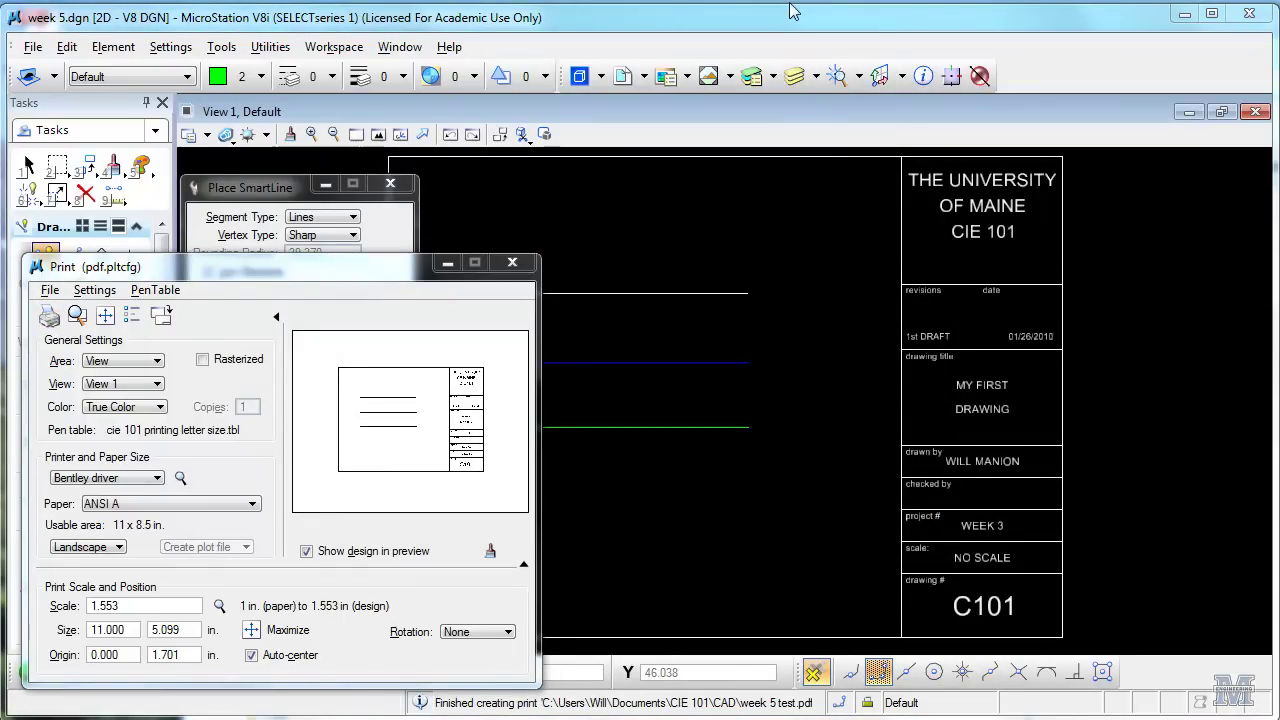
Step: Open the printed "week 5 test" PDF from the CAD folder, examine its line widths, and return to the drawing
key(alt+Tab)
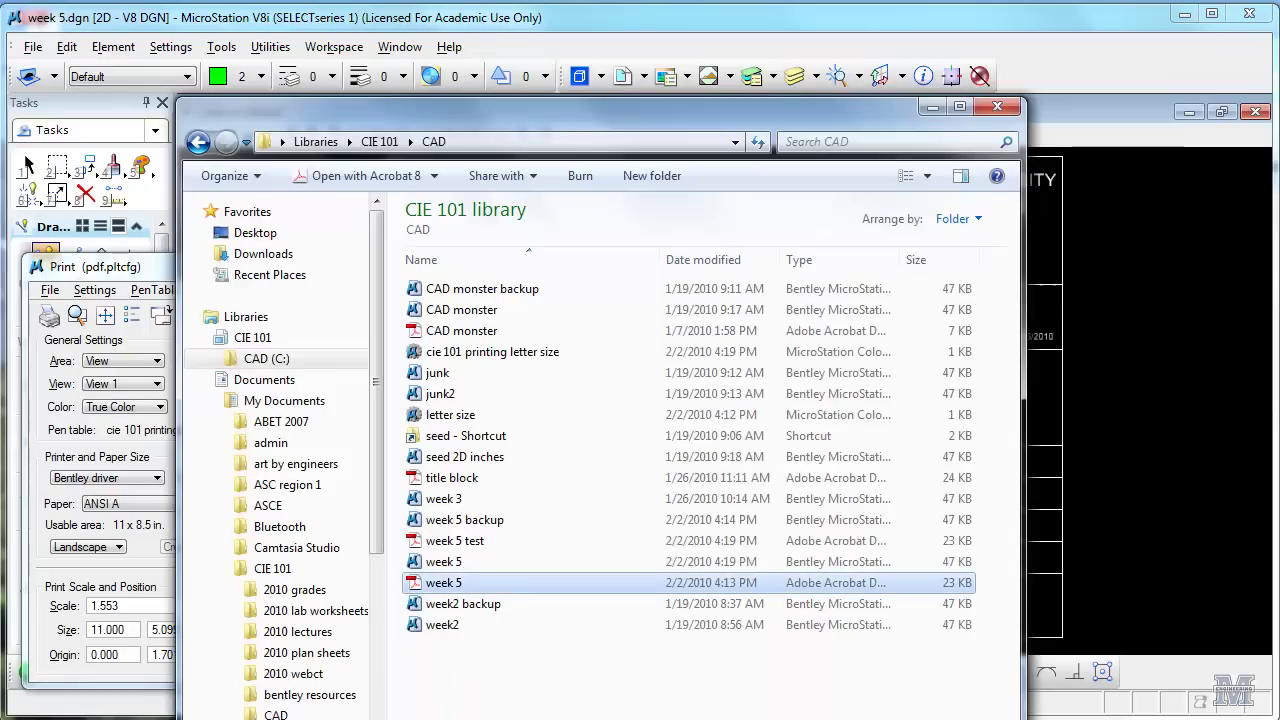
click(510, 542)
double_click(510, 542)
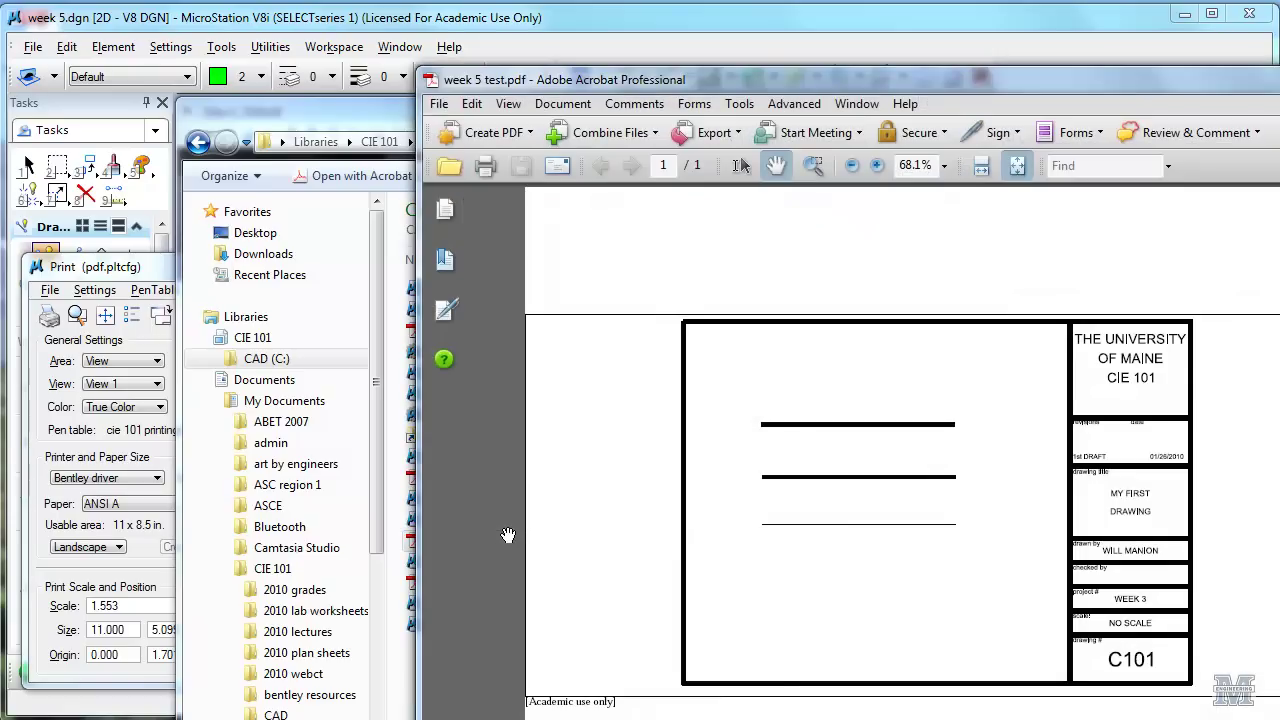
drag(644, 85, 376, 29)
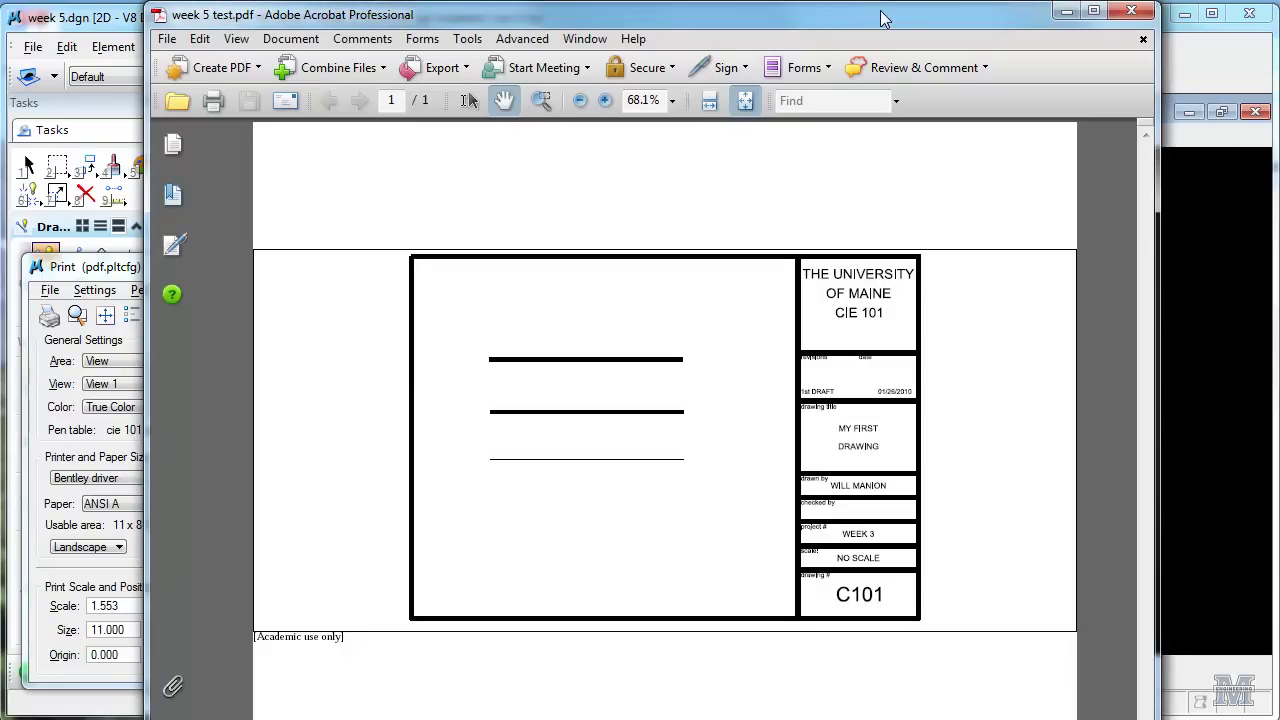
click(1131, 12)
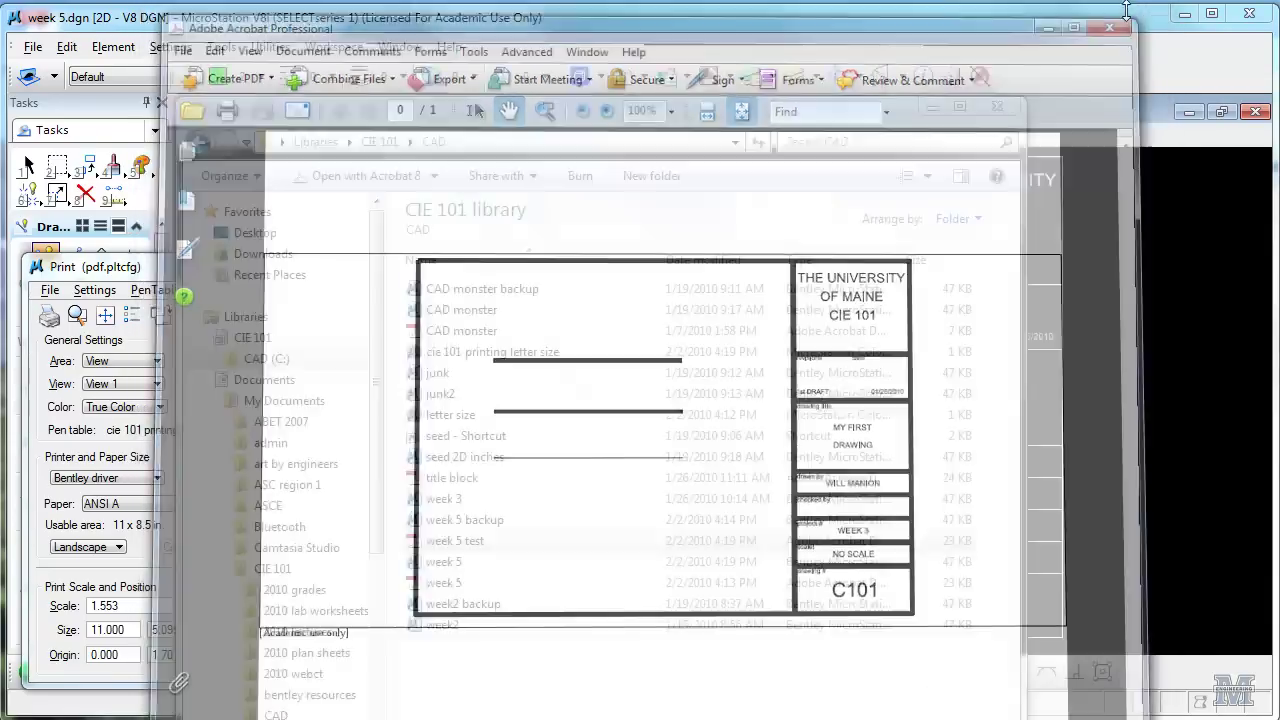
click(994, 30)
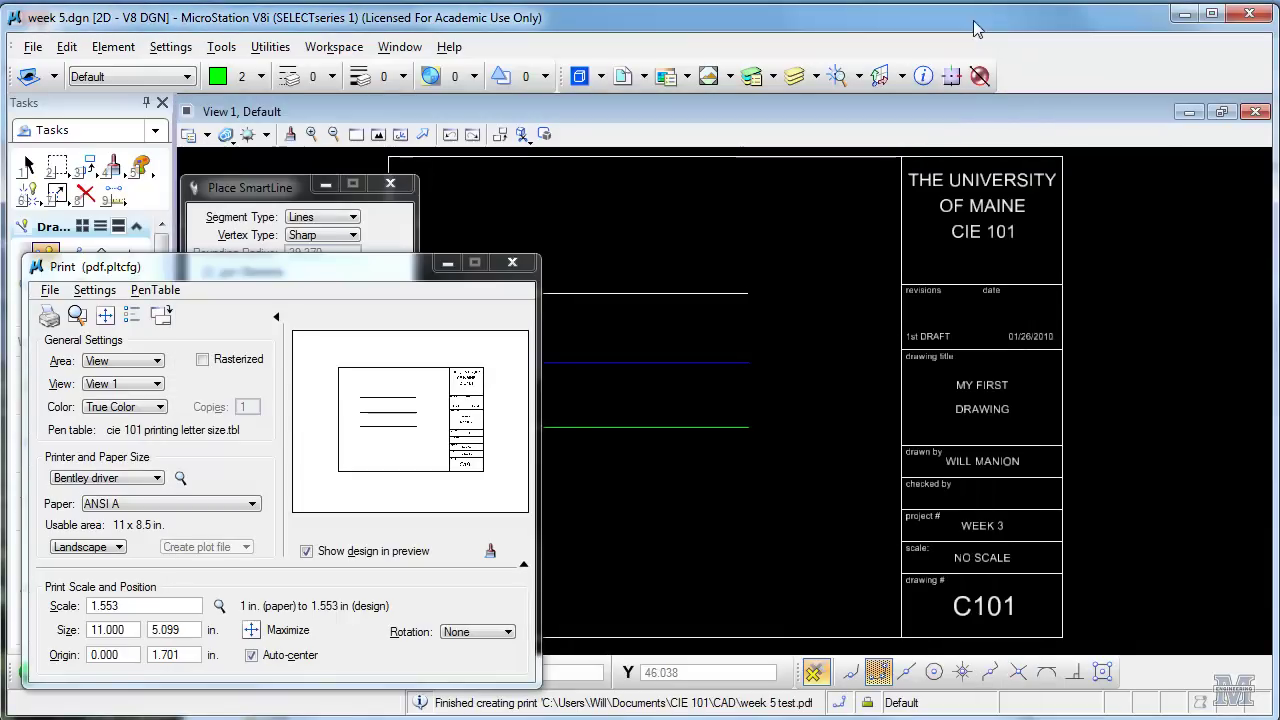
Step: Open the attached pen table for editing and set the white section's output width to index 3
click(162, 290)
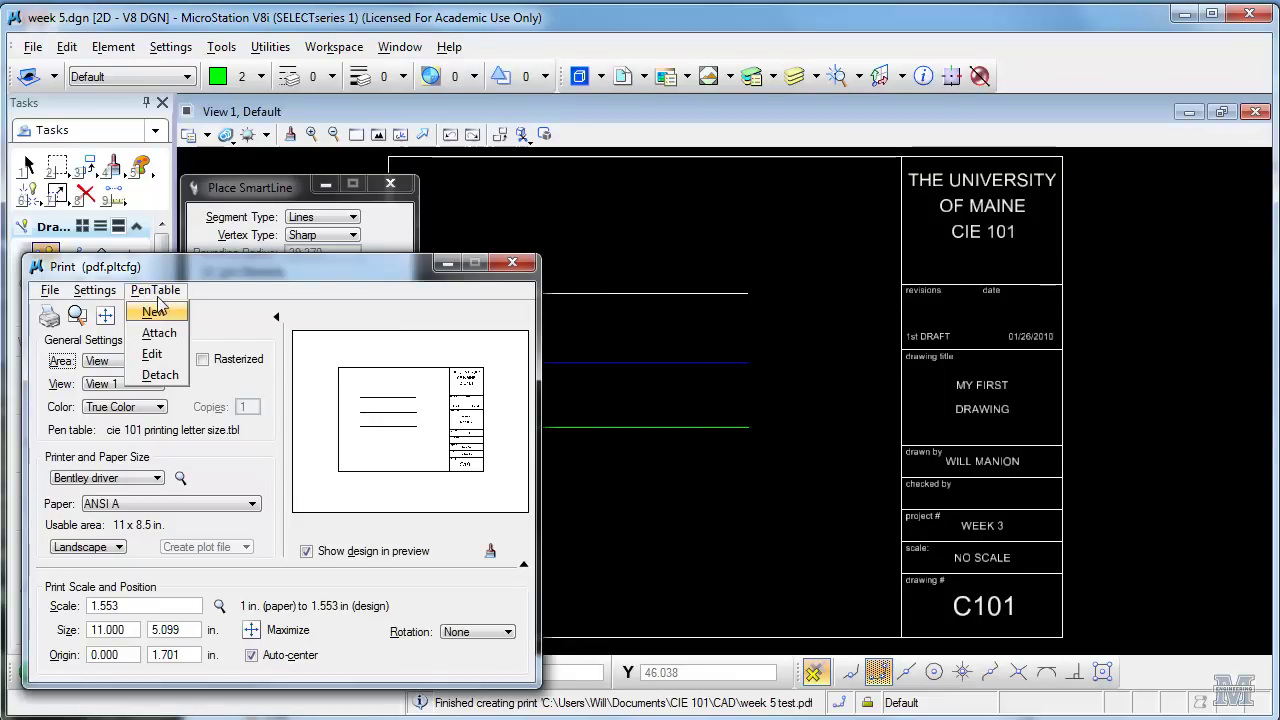
click(162, 357)
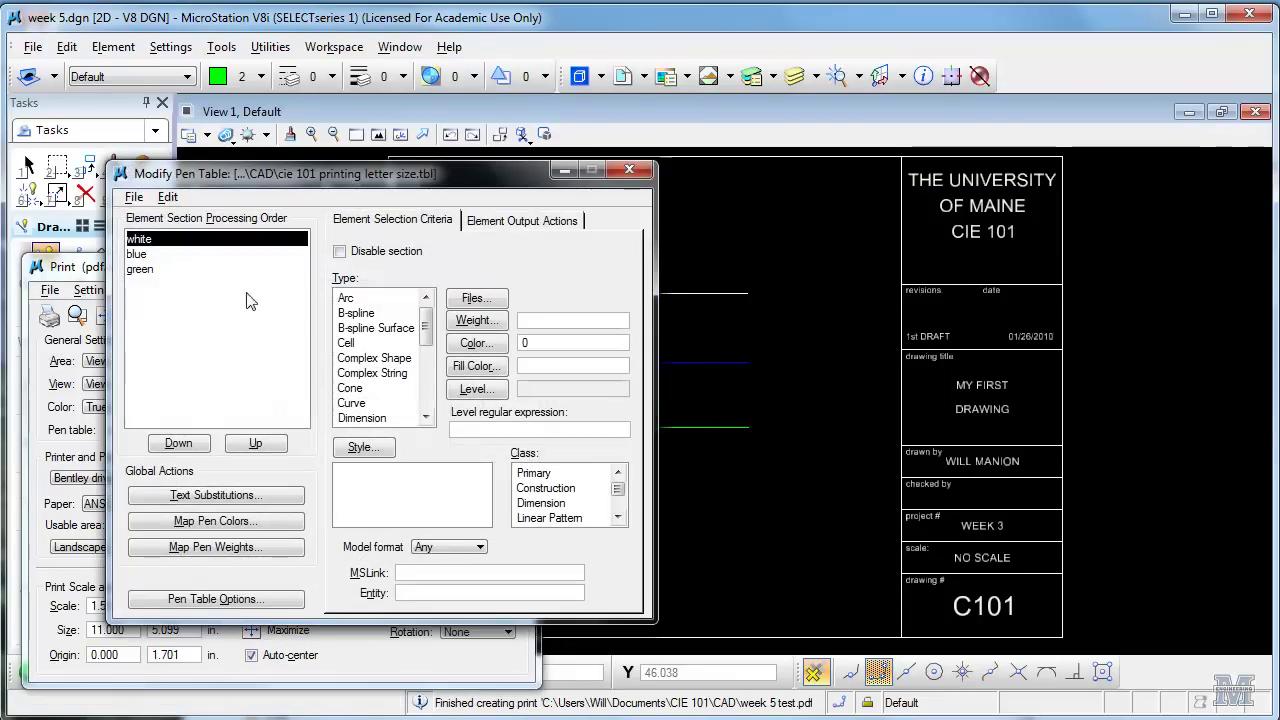
click(523, 221)
click(585, 416)
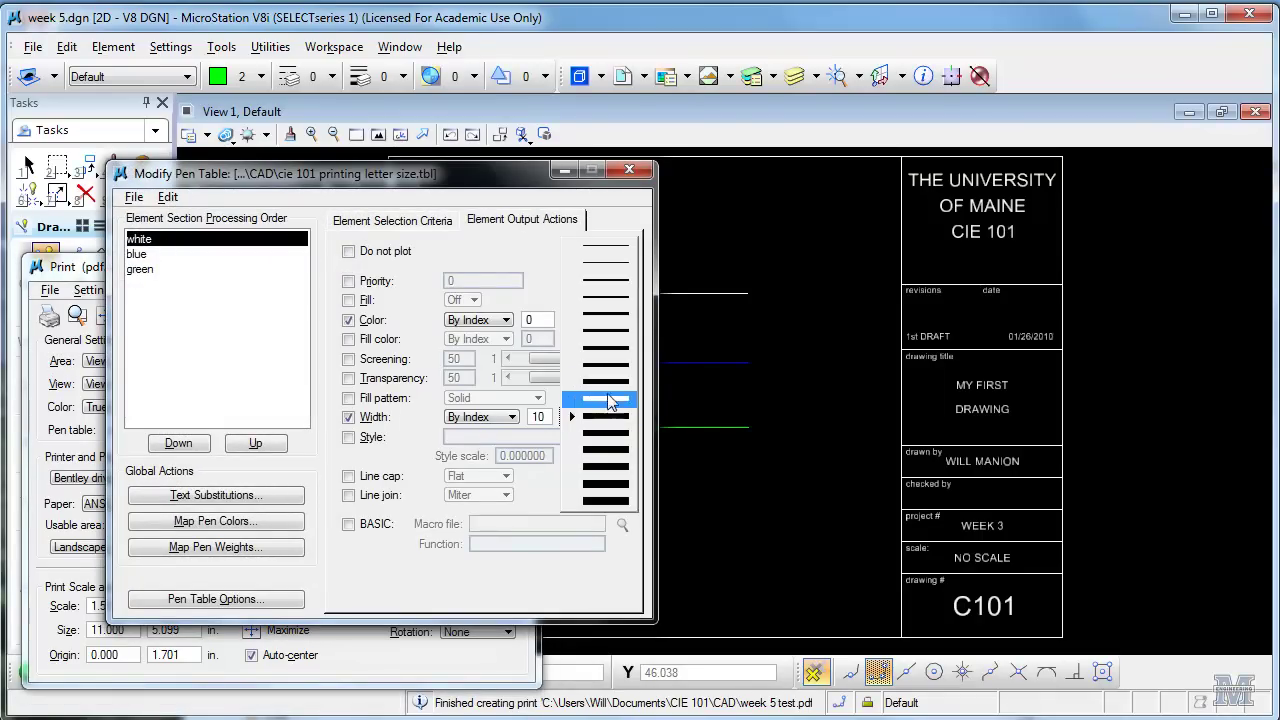
click(620, 298)
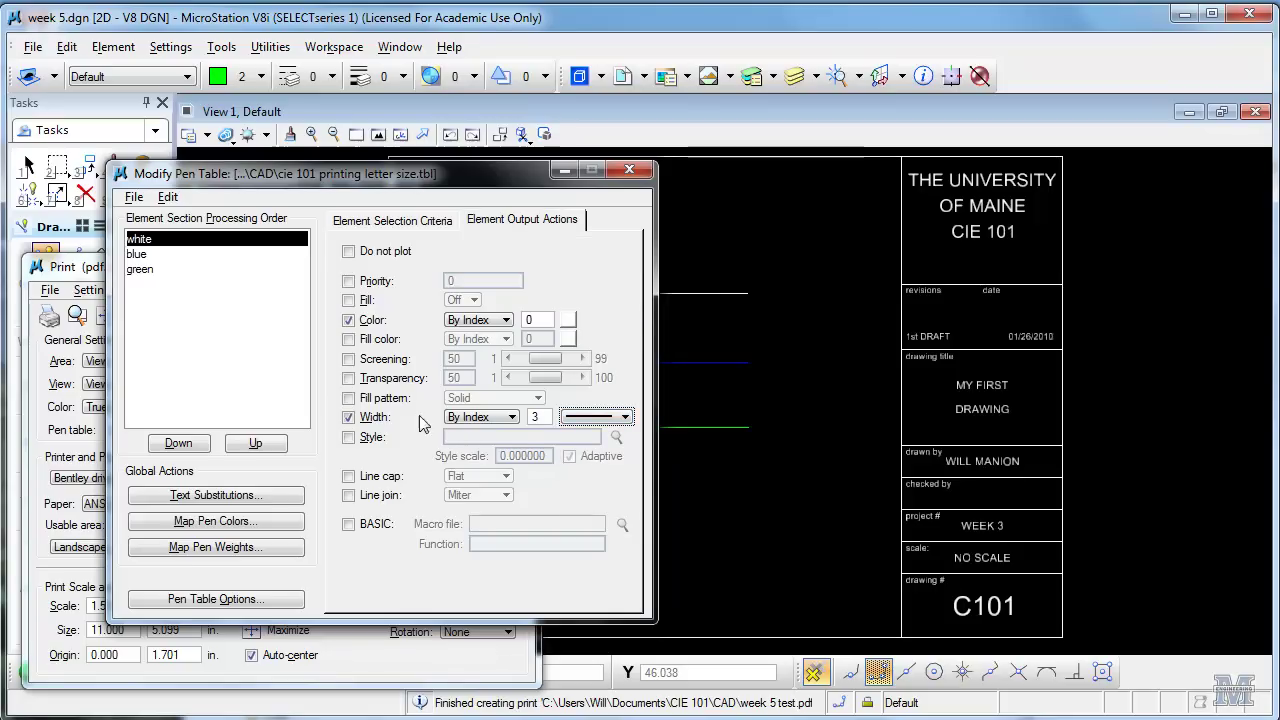
Step: Set the blue section's output width to index 1
click(175, 255)
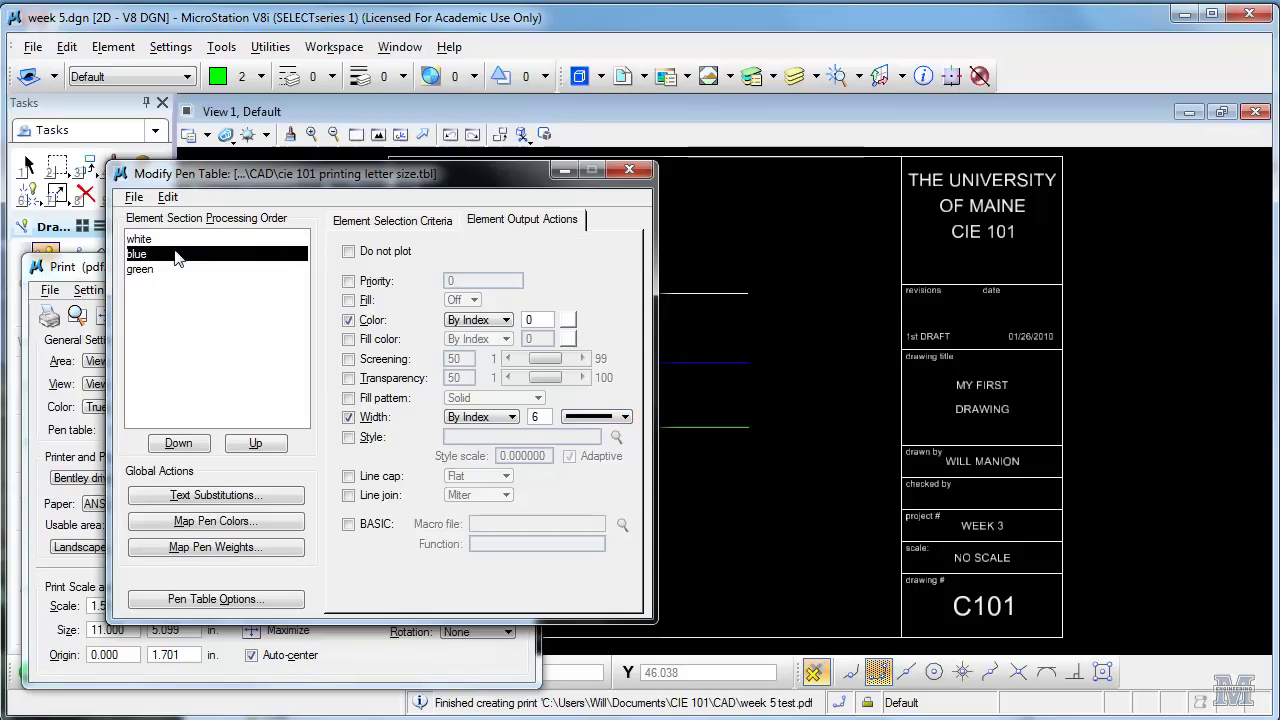
click(610, 418)
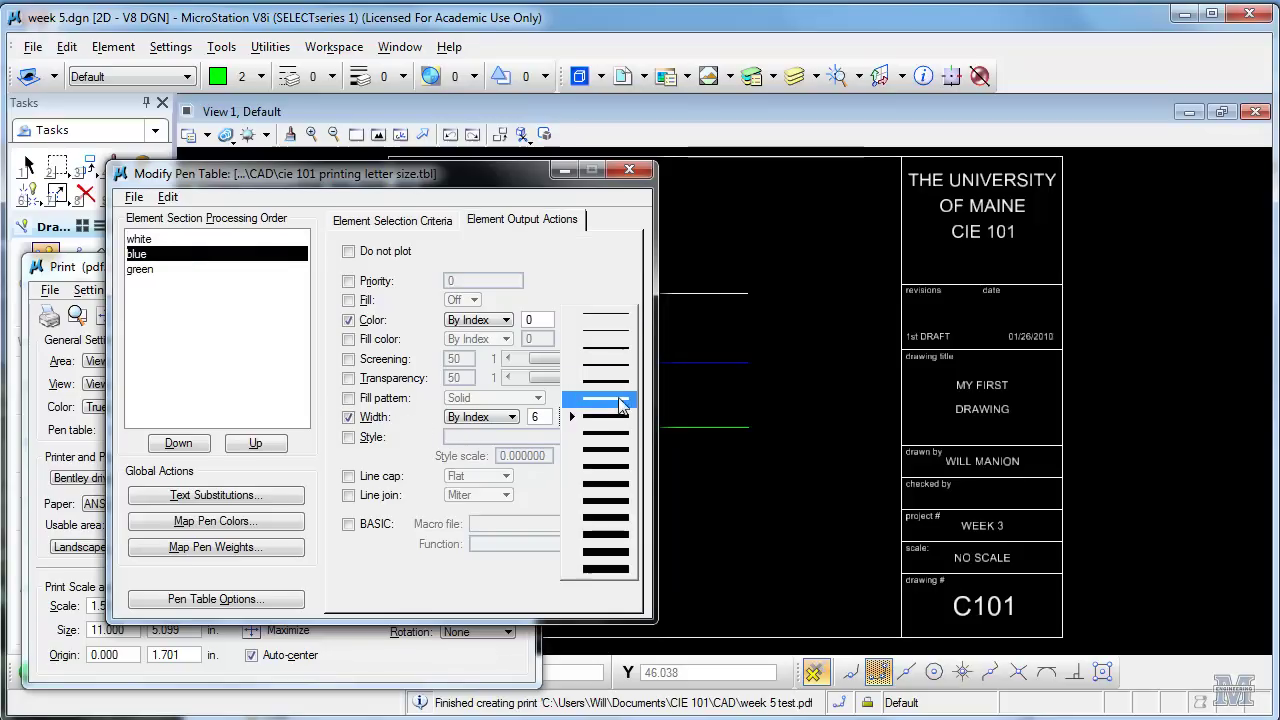
click(629, 336)
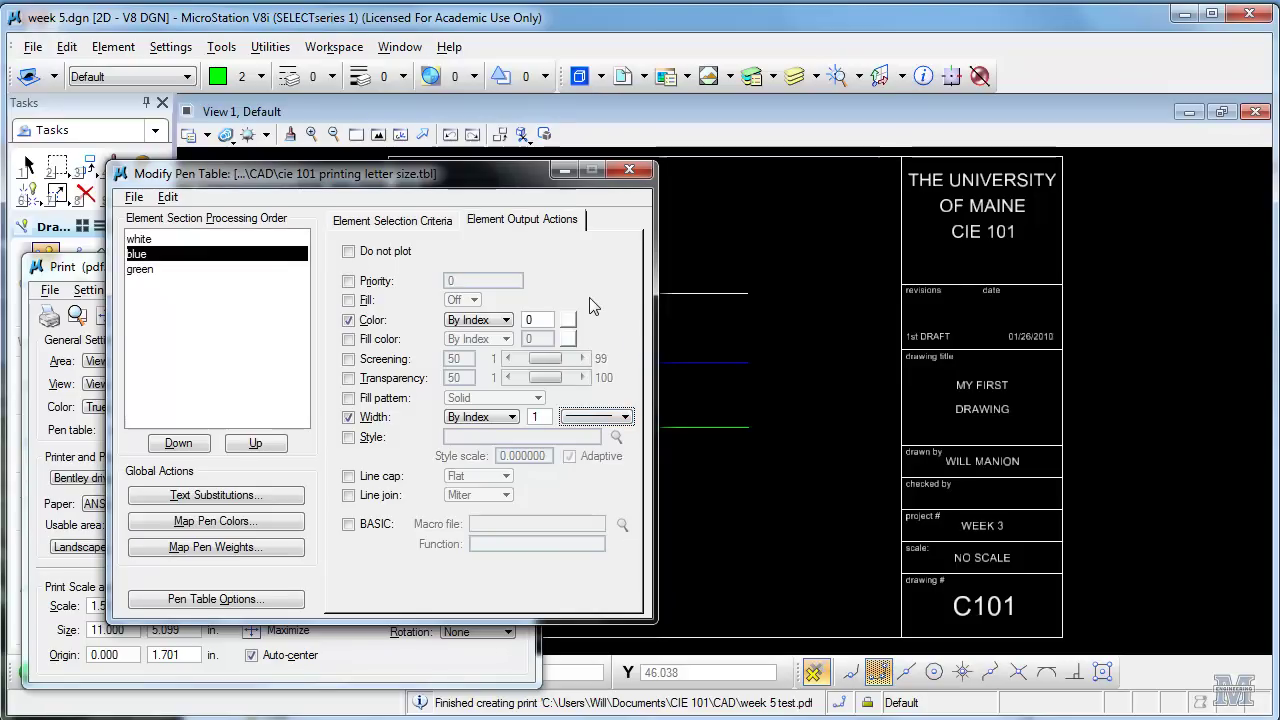
Step: Keep the green section's output width at index 0, save the pen table and close its editor
click(148, 270)
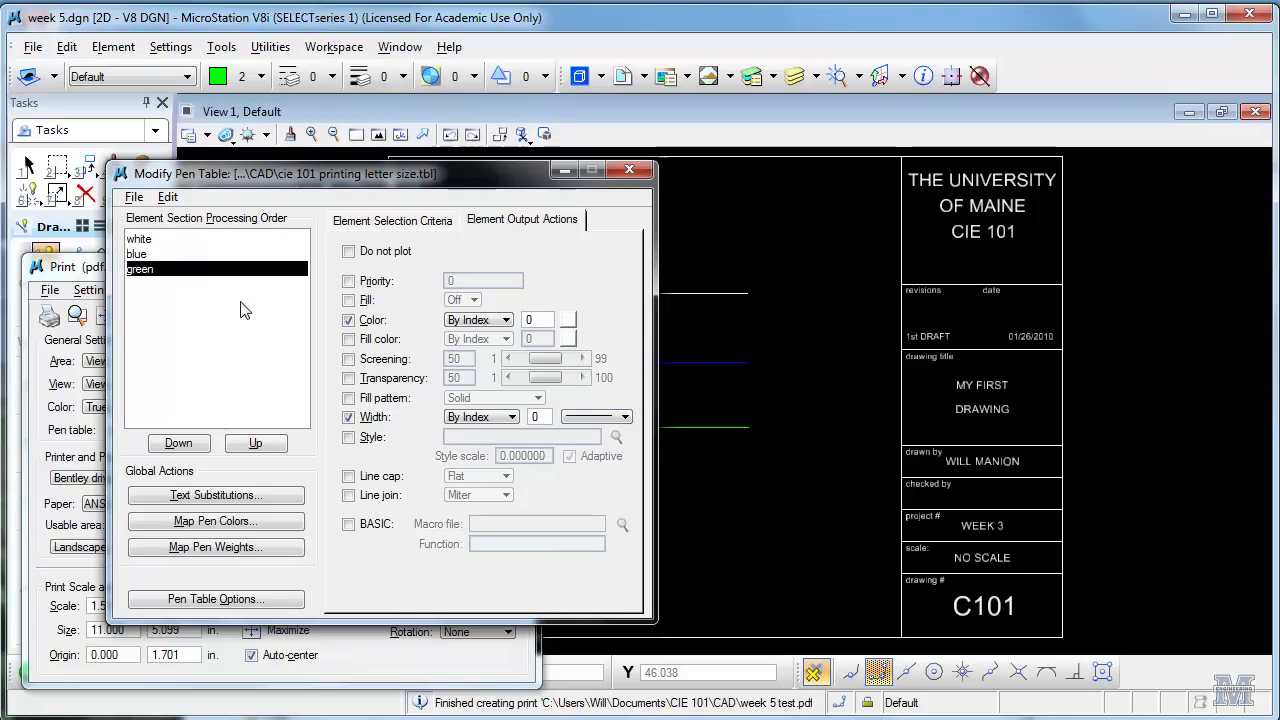
click(595, 418)
click(598, 418)
click(133, 197)
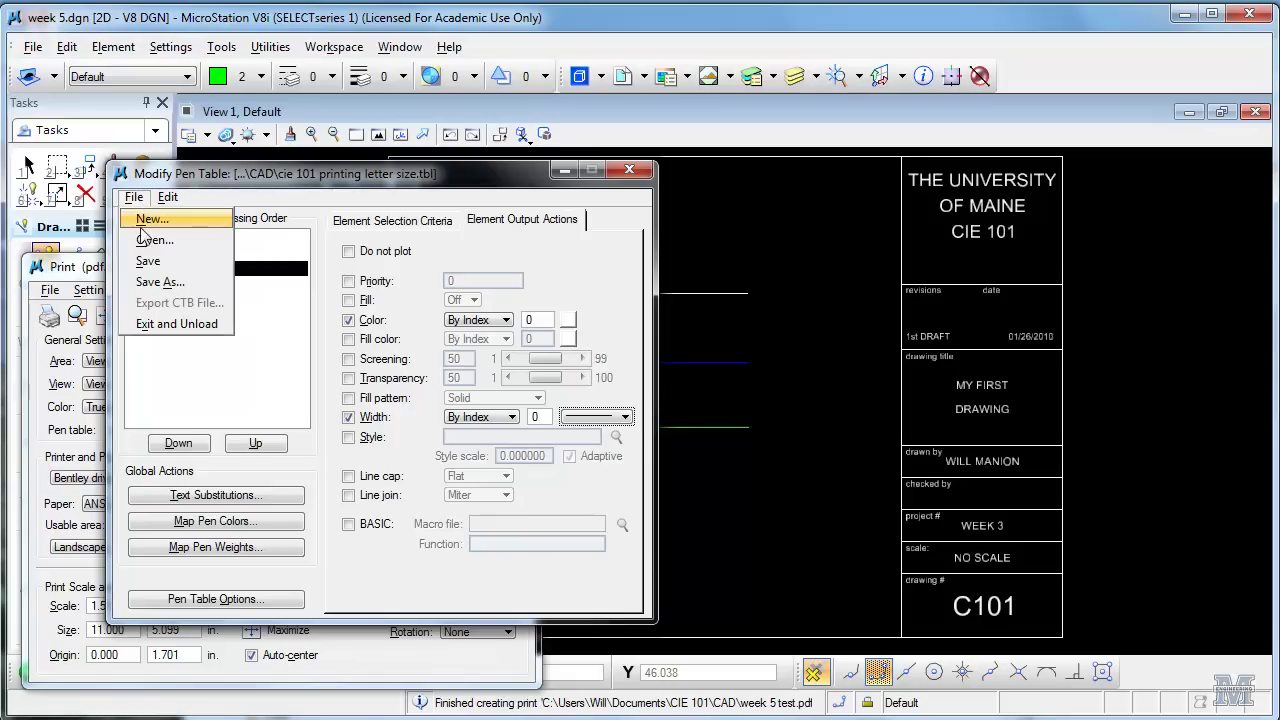
click(150, 263)
click(629, 170)
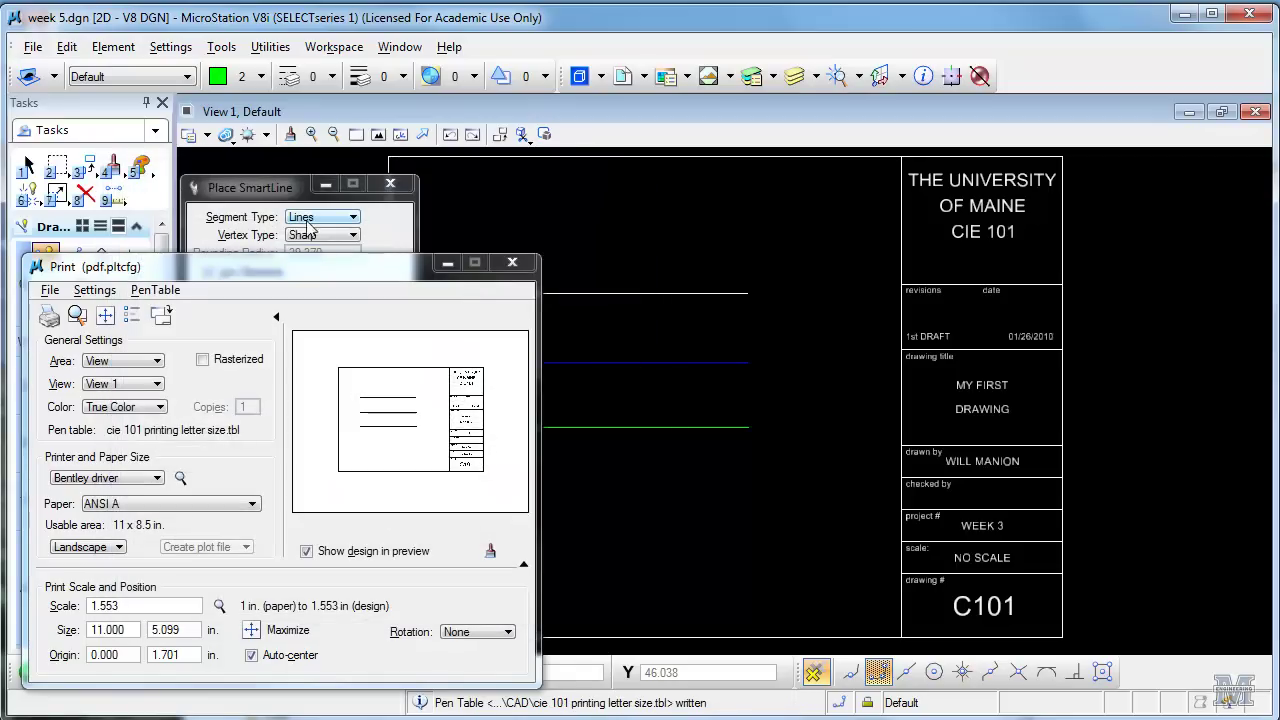
Step: Close the print dialog and place a block fence just around the drawing's outer border, enclosing the title block
click(511, 264)
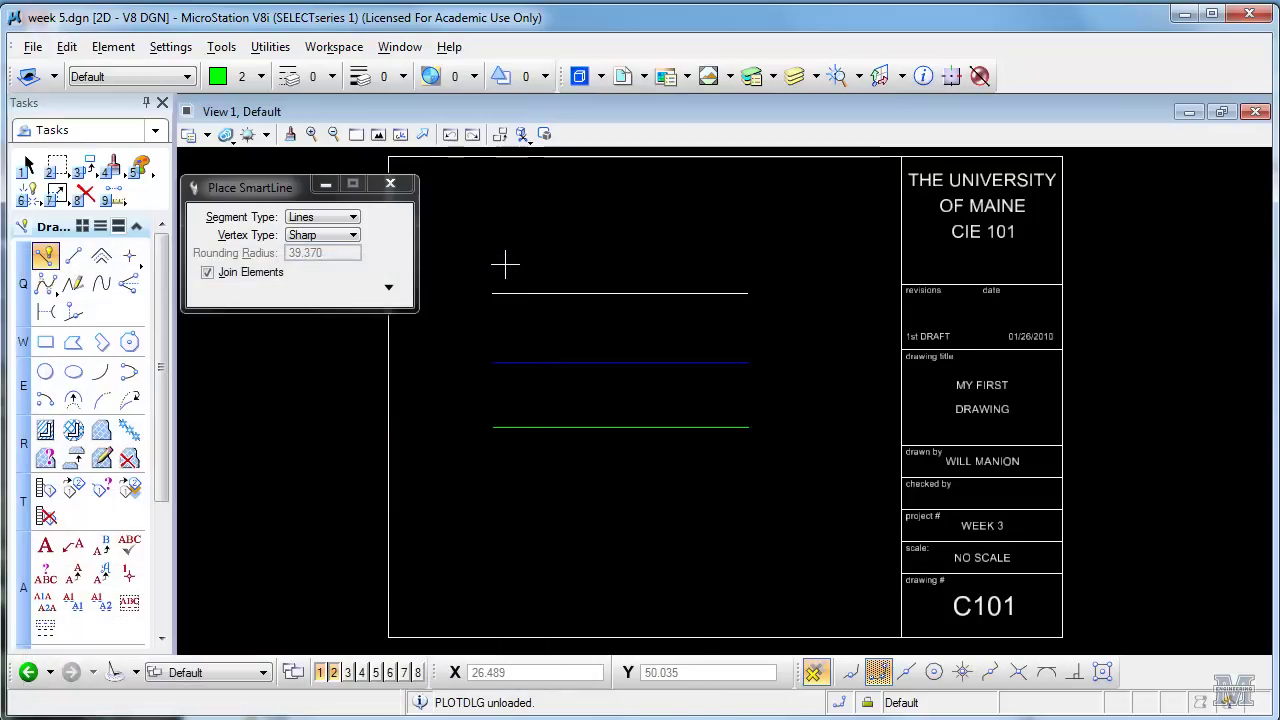
click(57, 166)
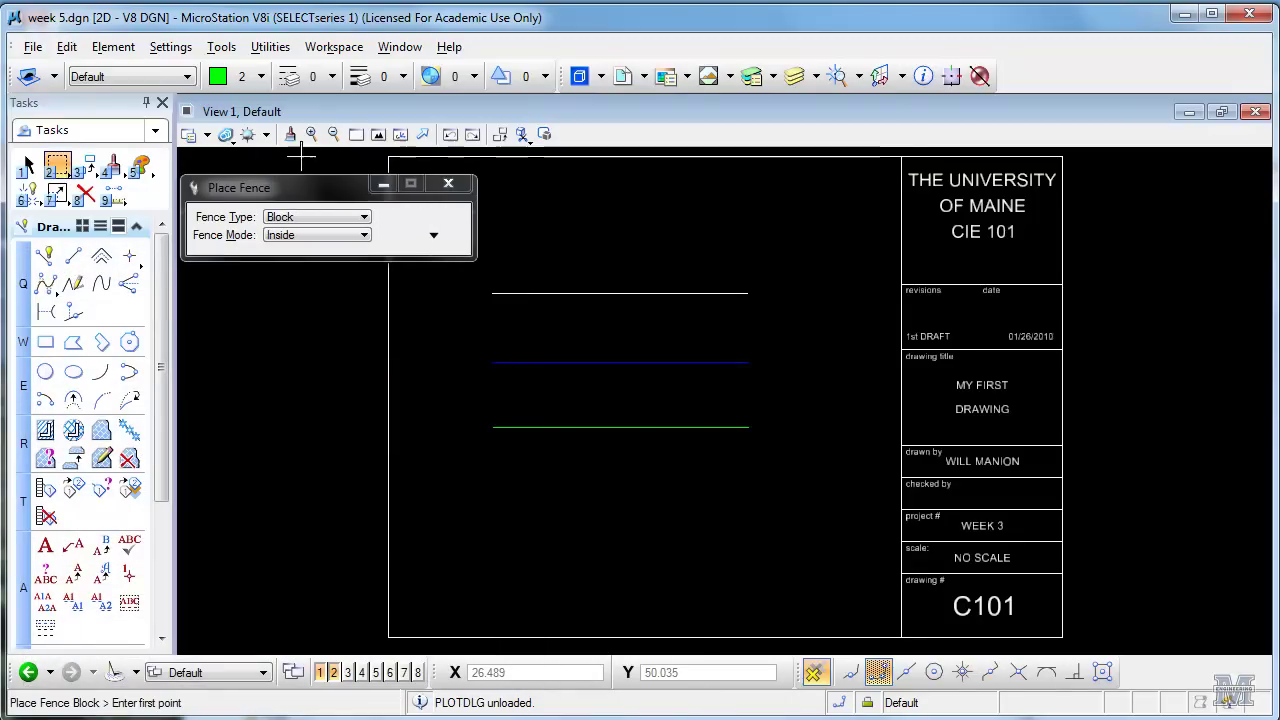
click(388, 155)
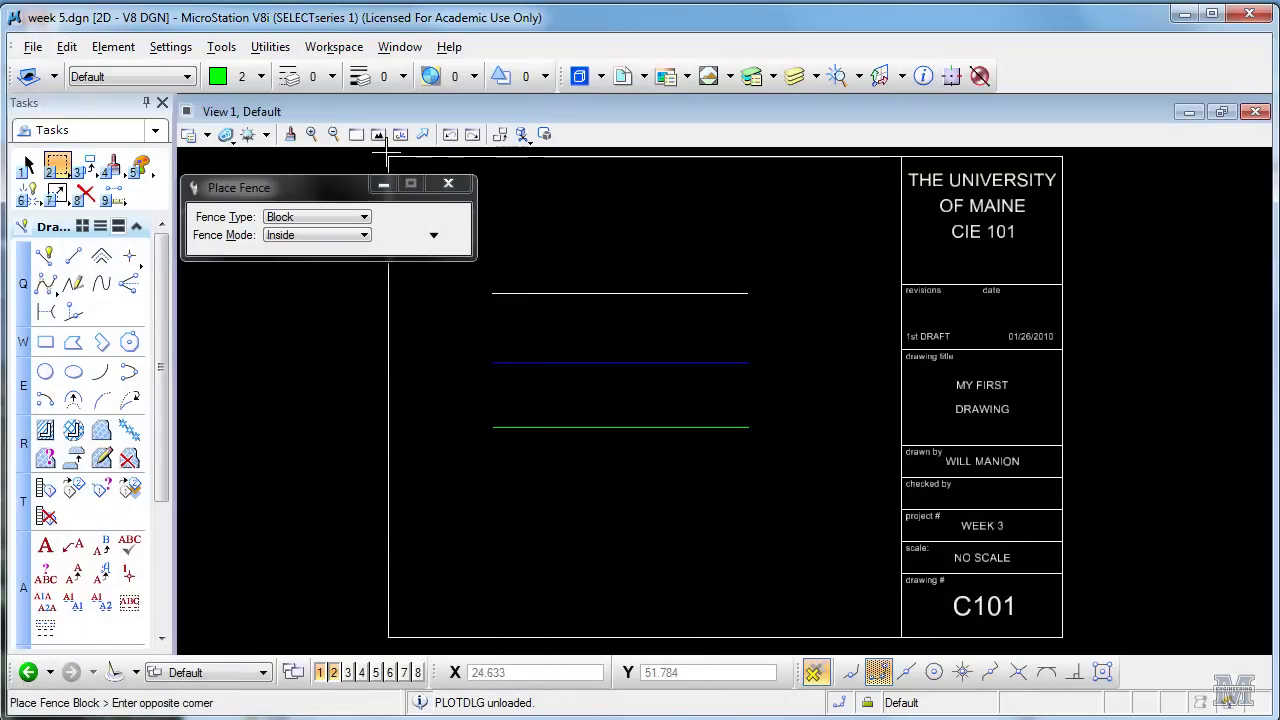
click(1066, 640)
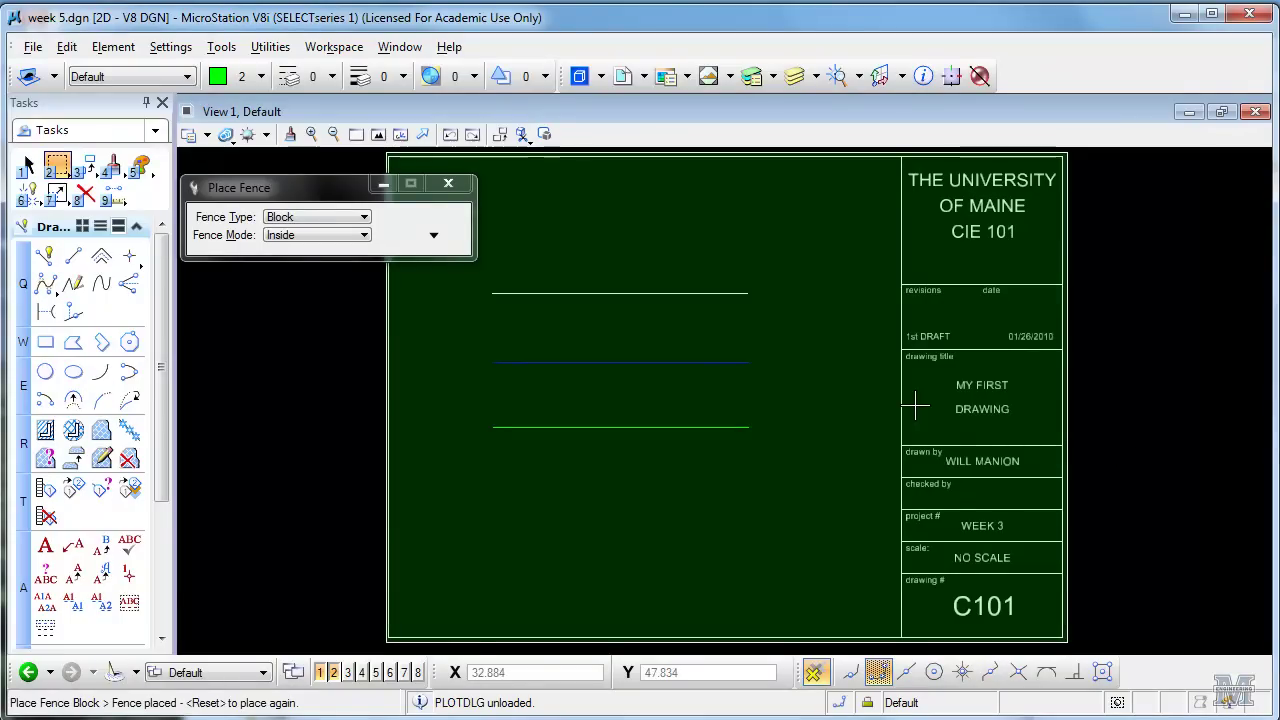
Step: Reopen the print dialog for the fenced area and attach the pen table "cie 101 printing letter size"
click(33, 47)
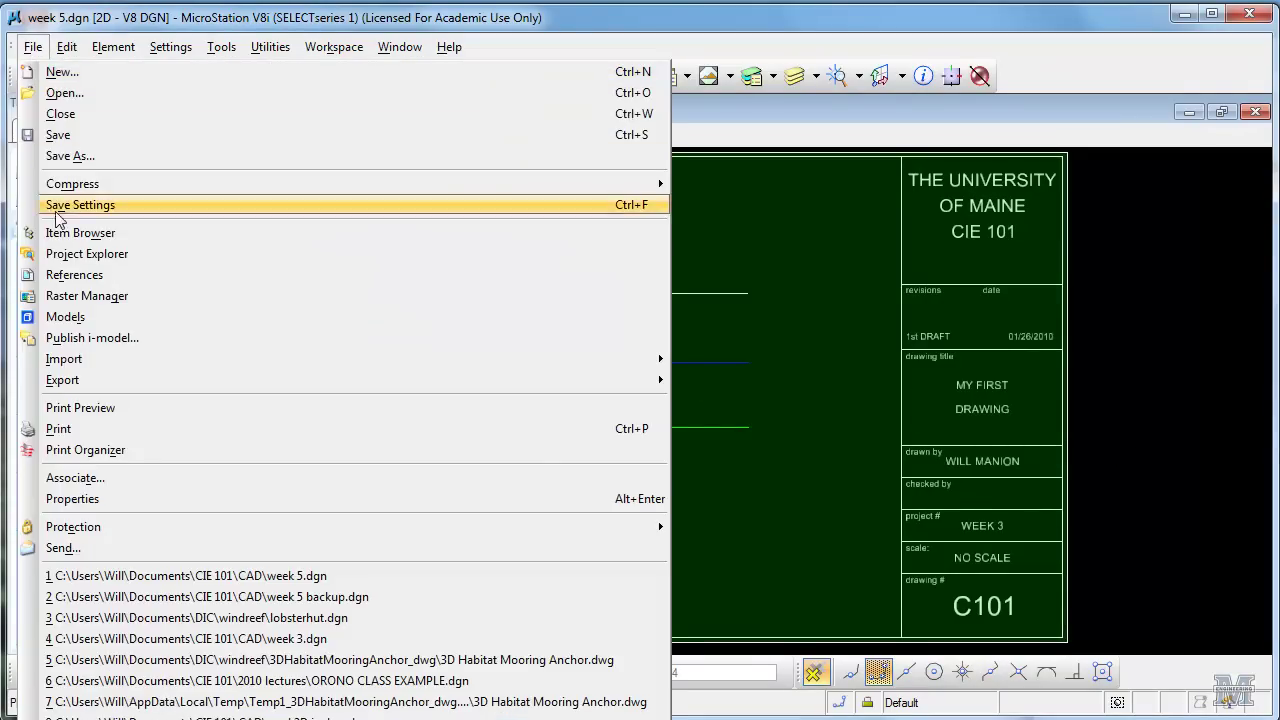
click(60, 428)
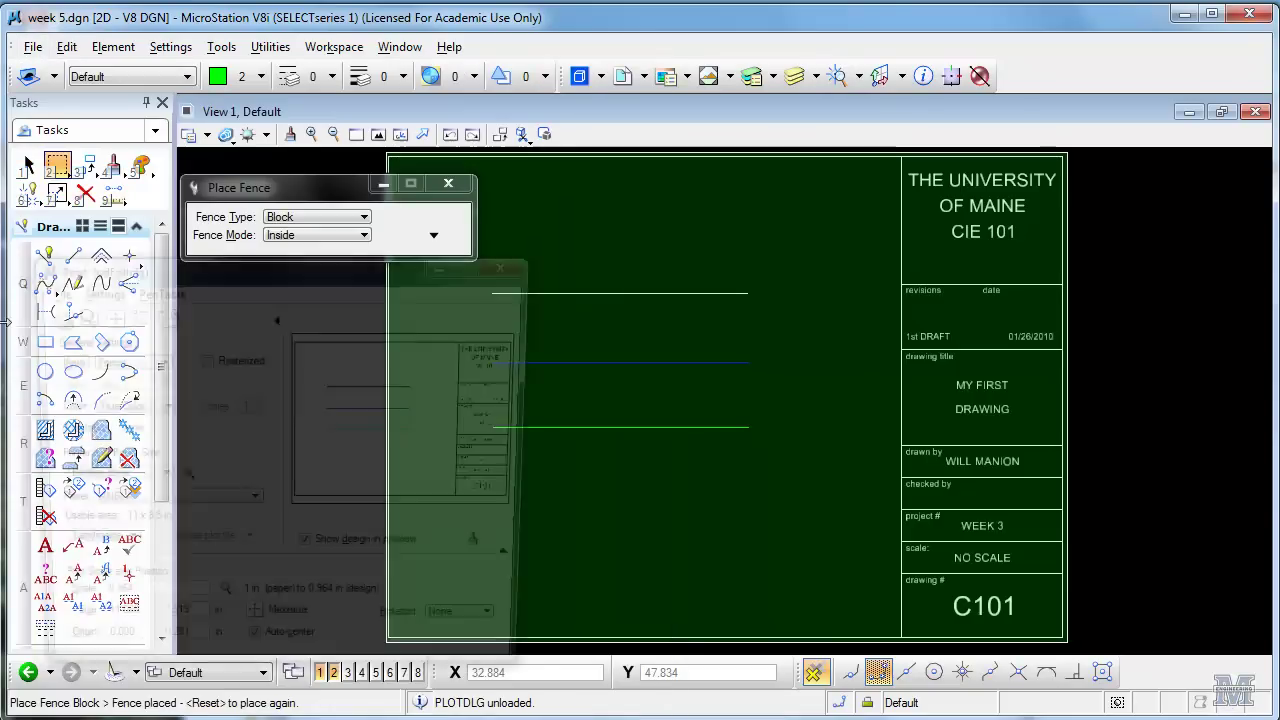
click(155, 290)
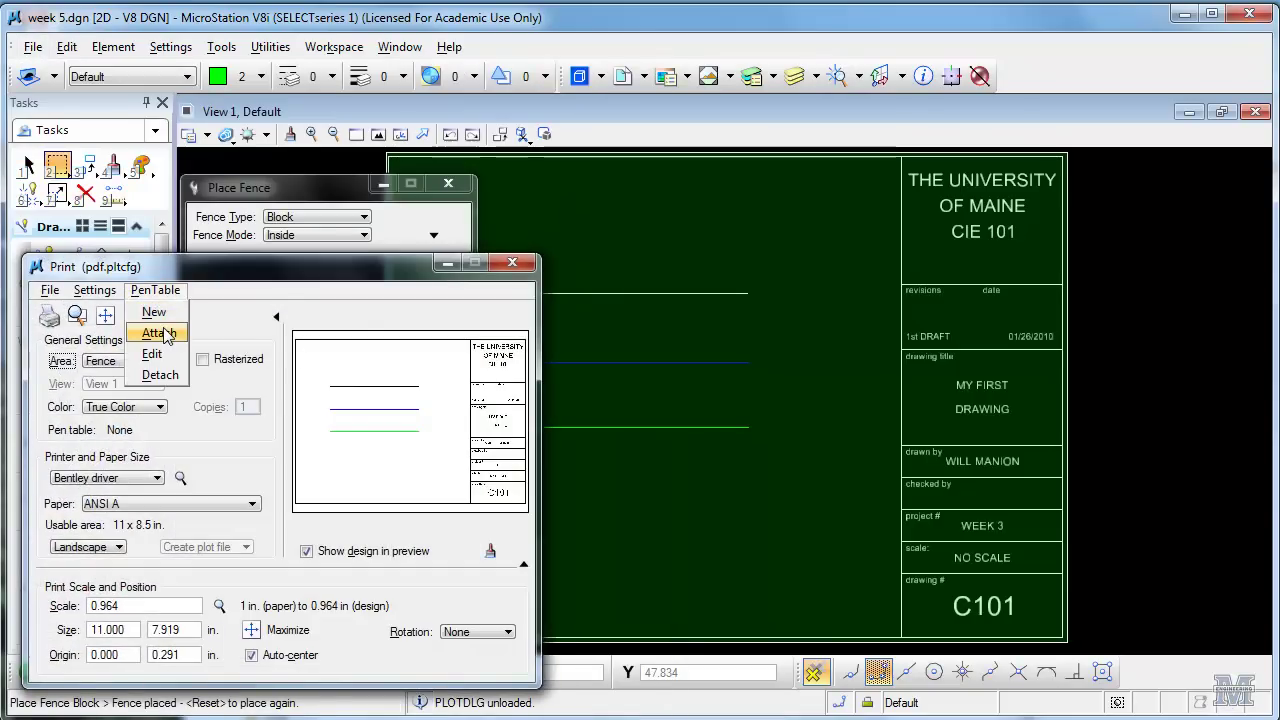
key(Escape)
click(161, 318)
click(325, 218)
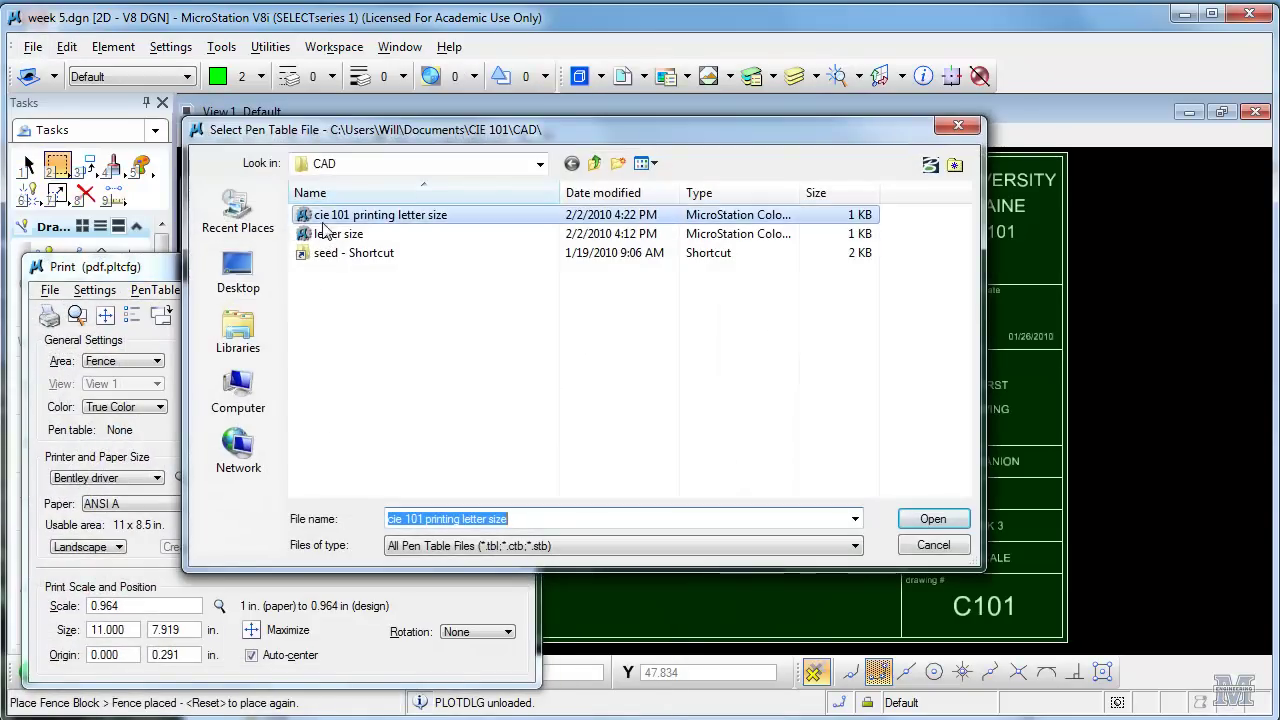
double_click(325, 218)
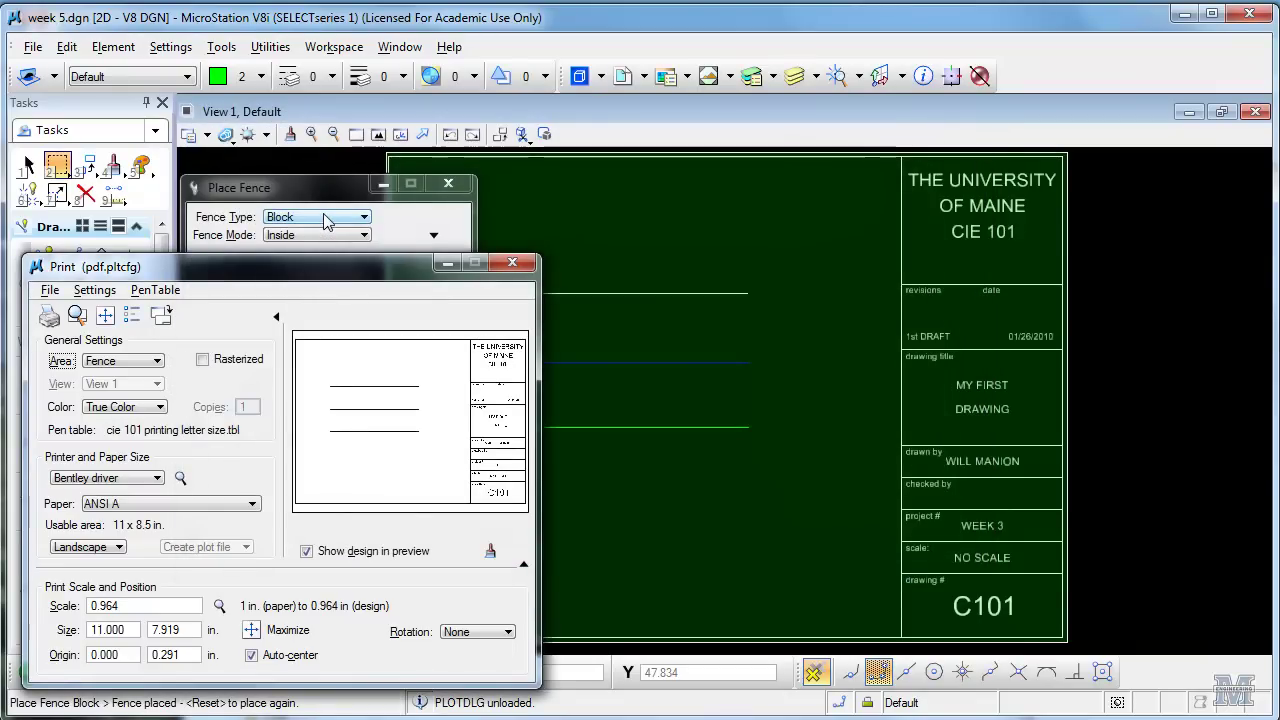
Step: Print the fenced drawing to "week 5 test.pdf" in the CIE 101 library, replacing the existing file
click(48, 318)
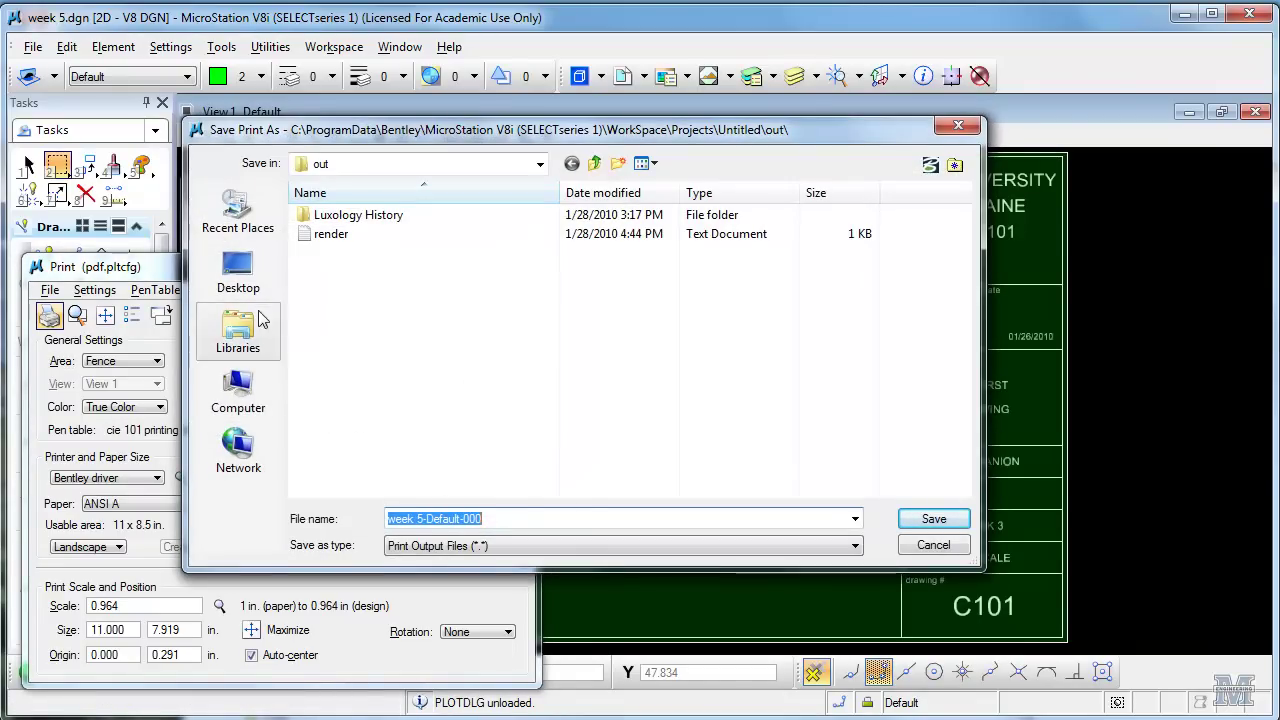
click(238, 335)
double_click(329, 210)
click(360, 236)
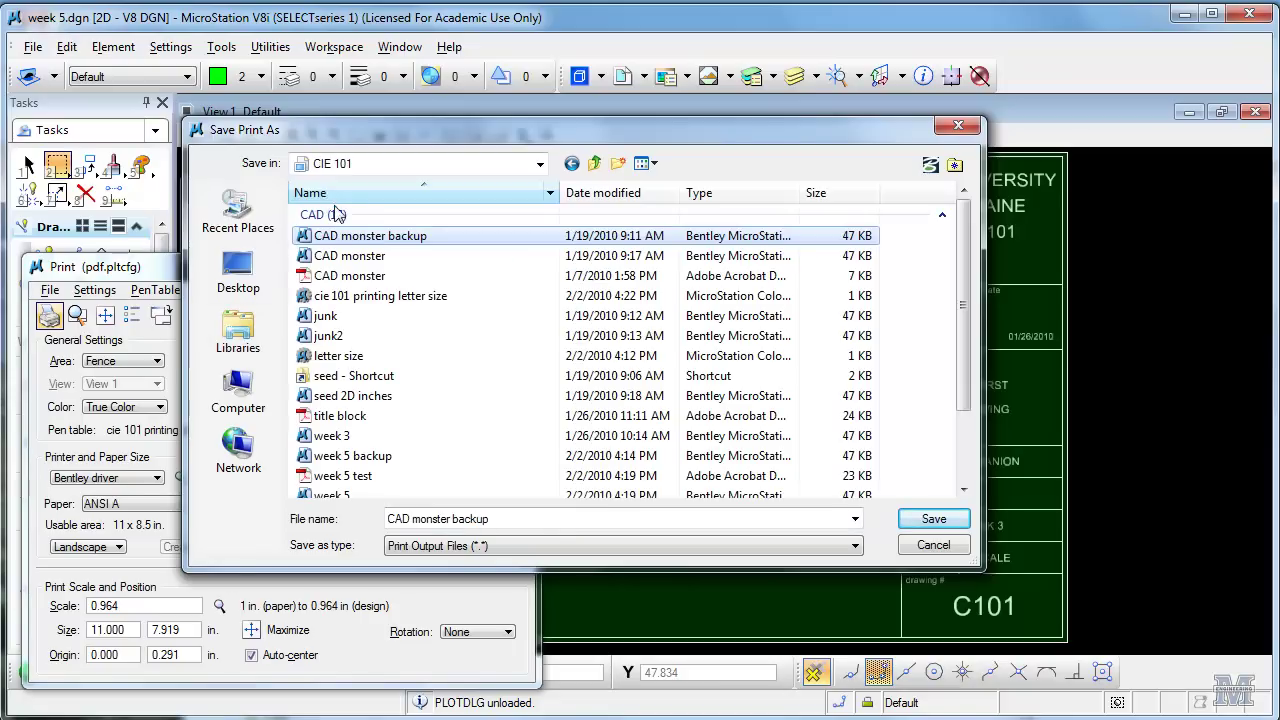
click(463, 523)
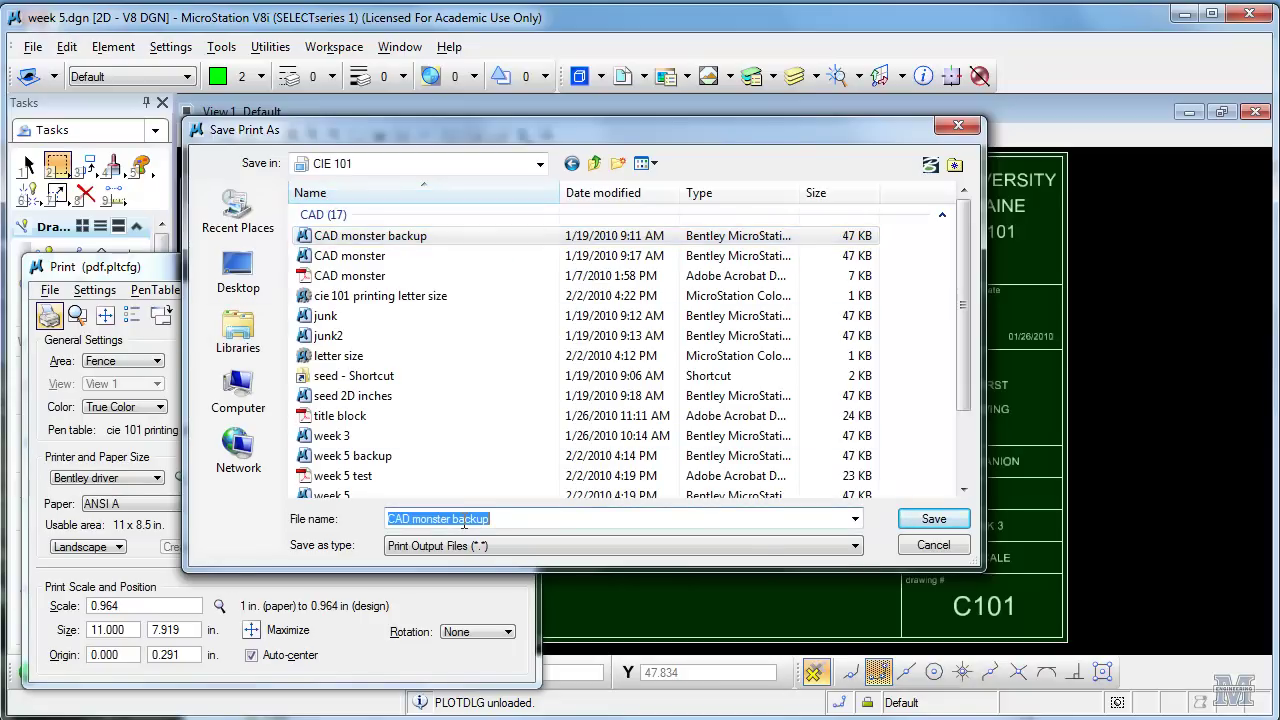
text(week )
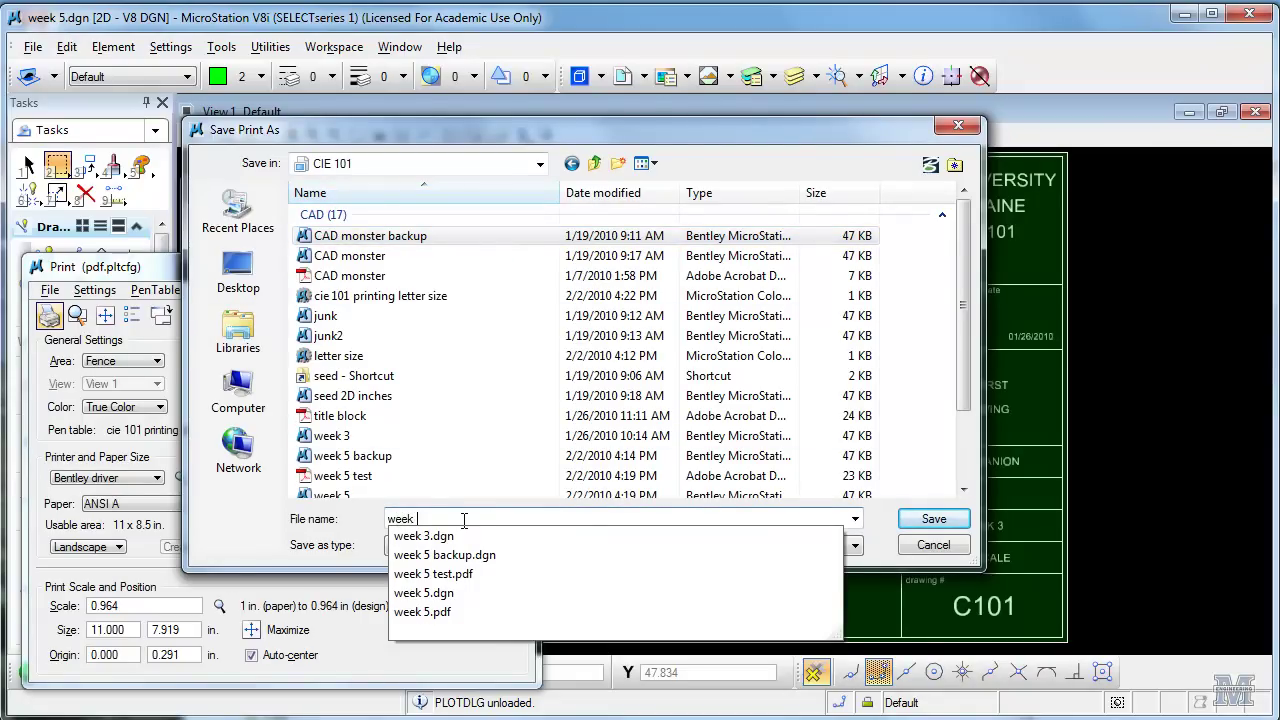
text(5)
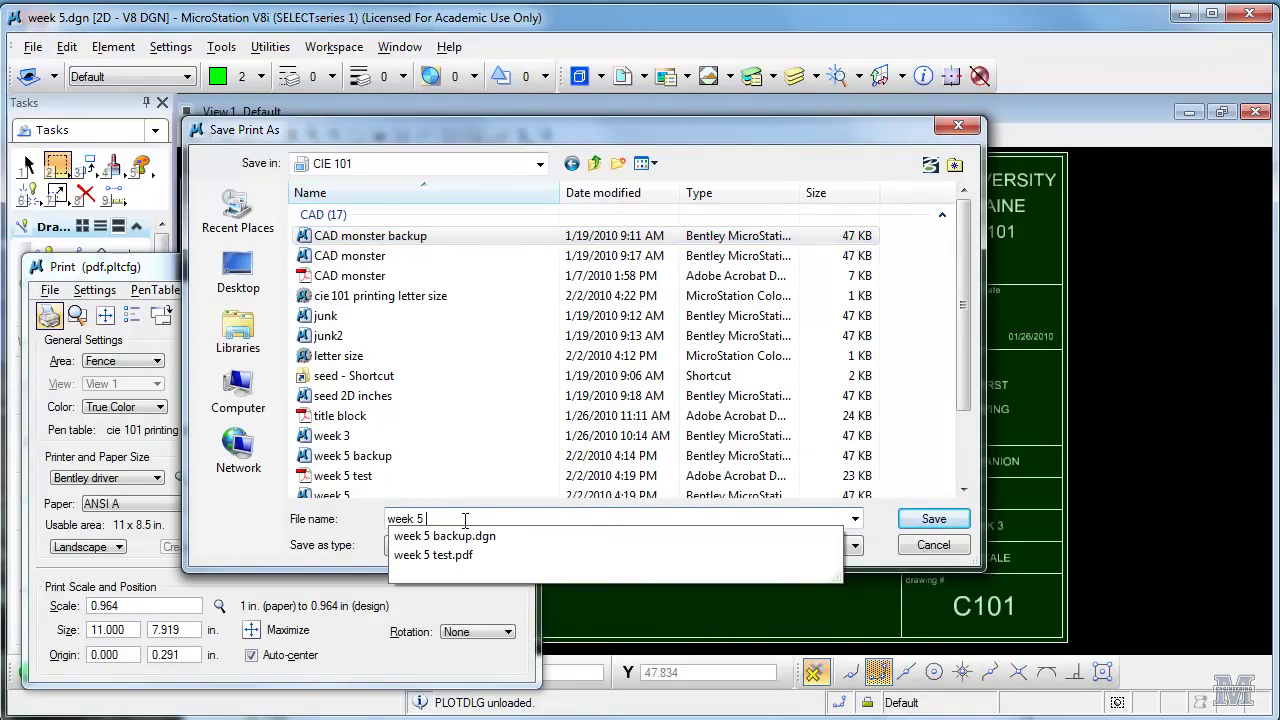
click(497, 555)
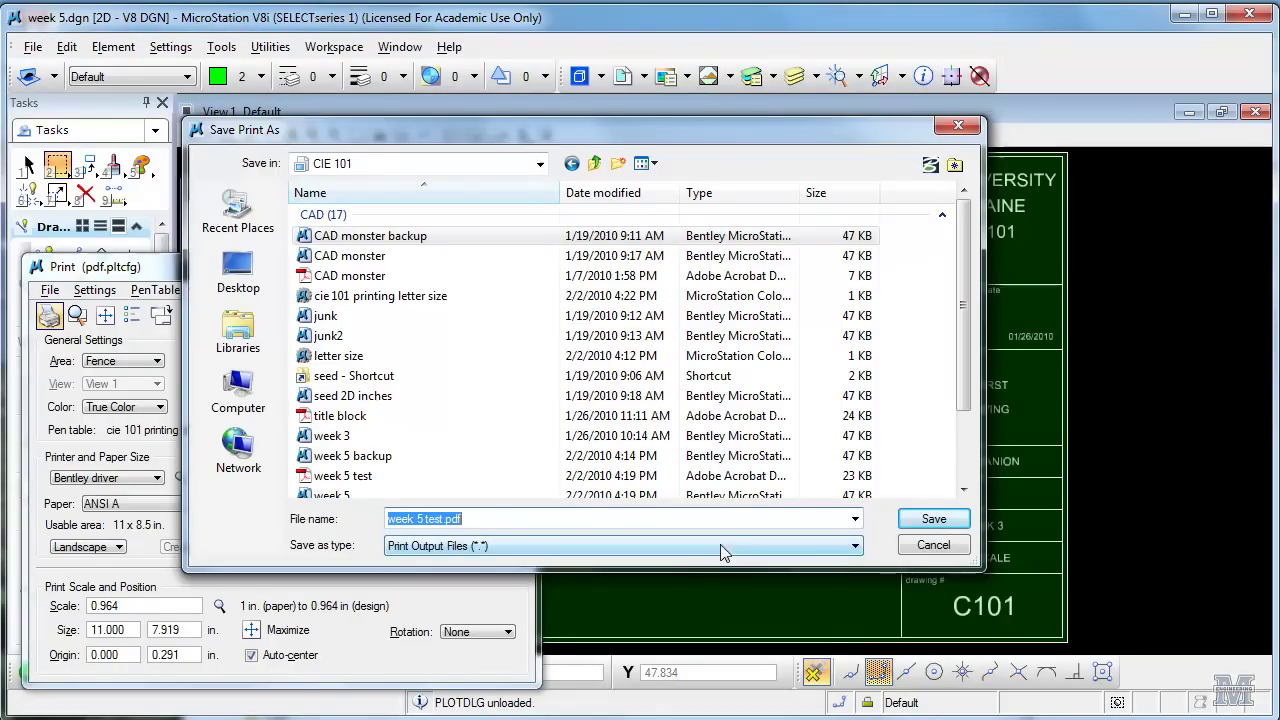
click(933, 521)
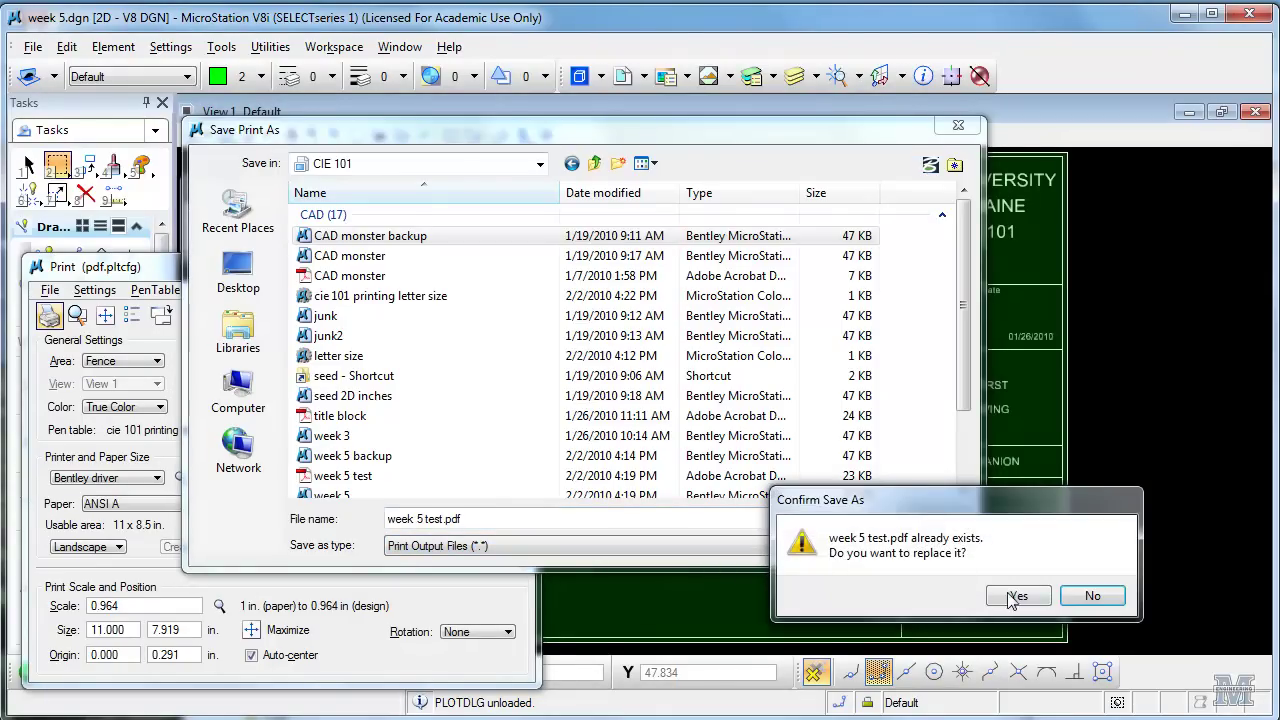
click(1015, 596)
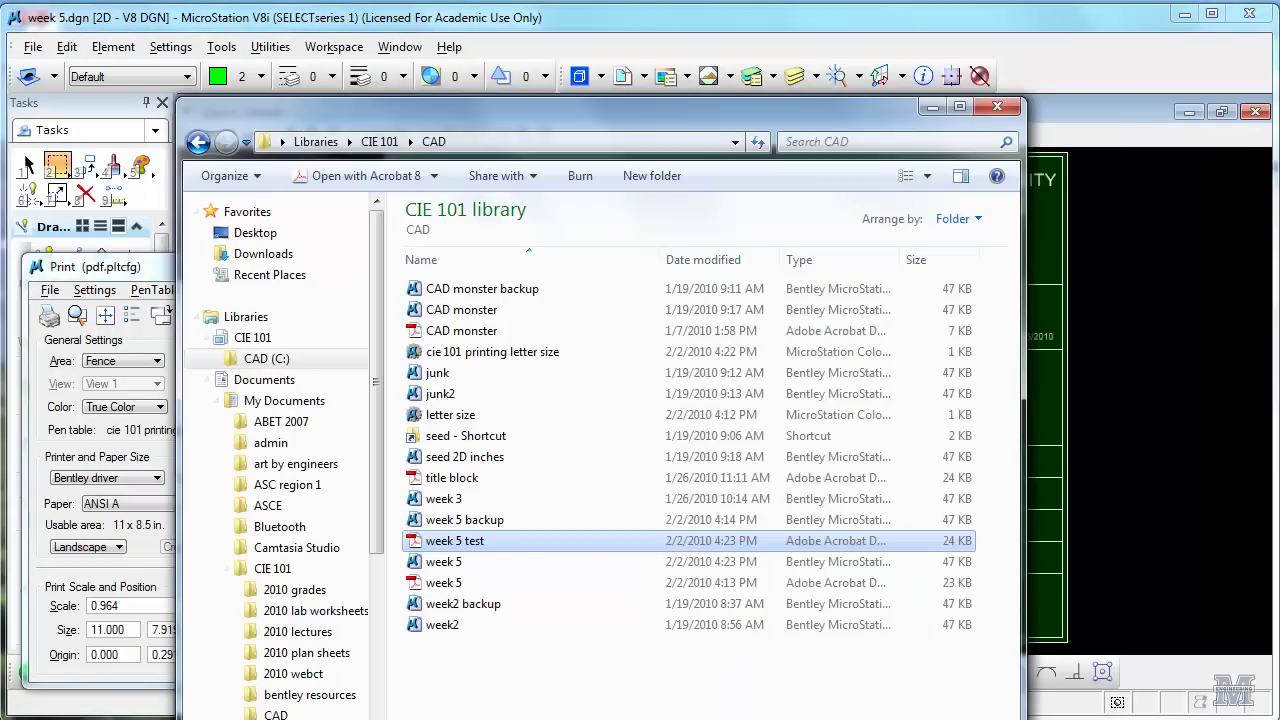
Step: Open the reprinted "week 5 test" PDF, examine its sheet fill and line widths, and return to MicroStation
double_click(489, 539)
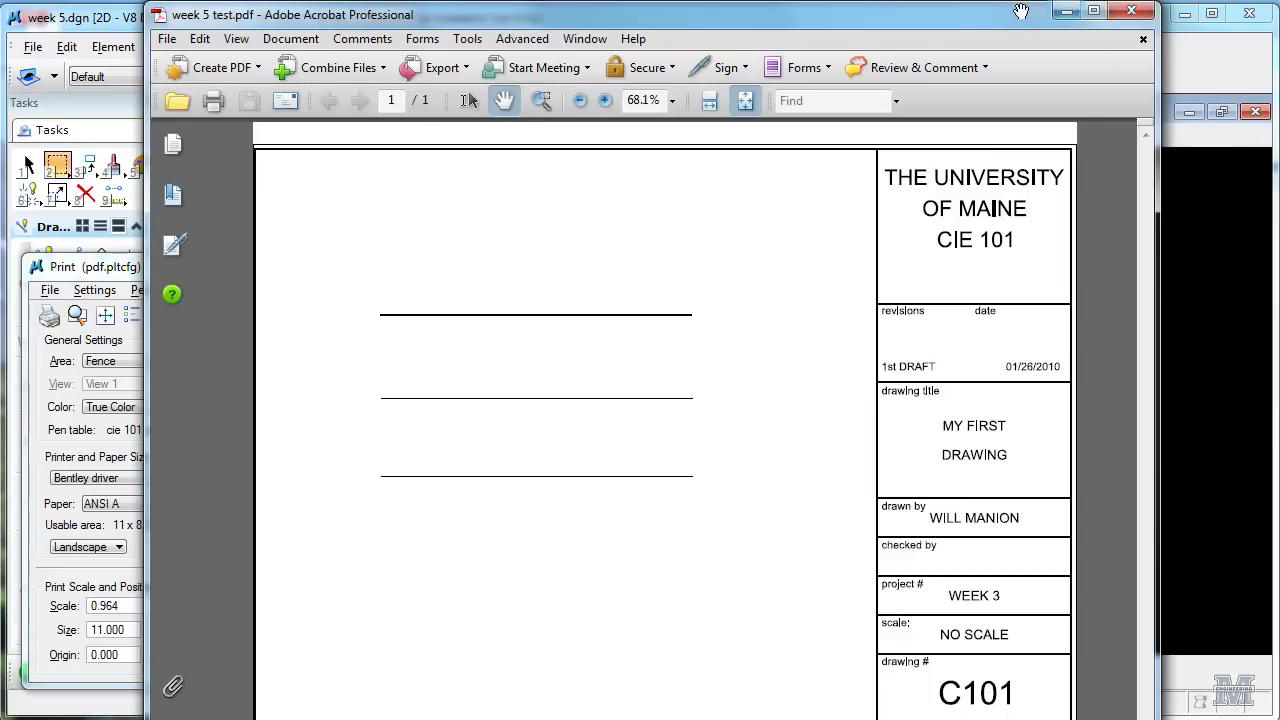
click(1132, 12)
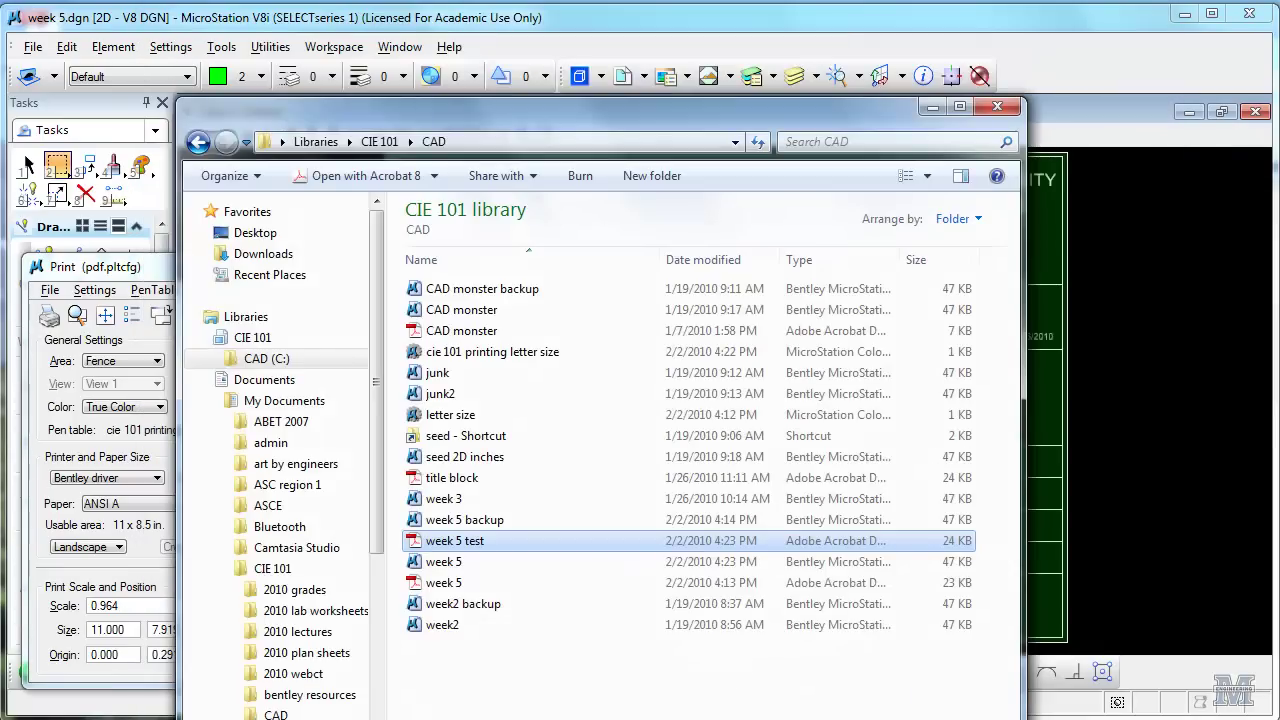
click(985, 25)
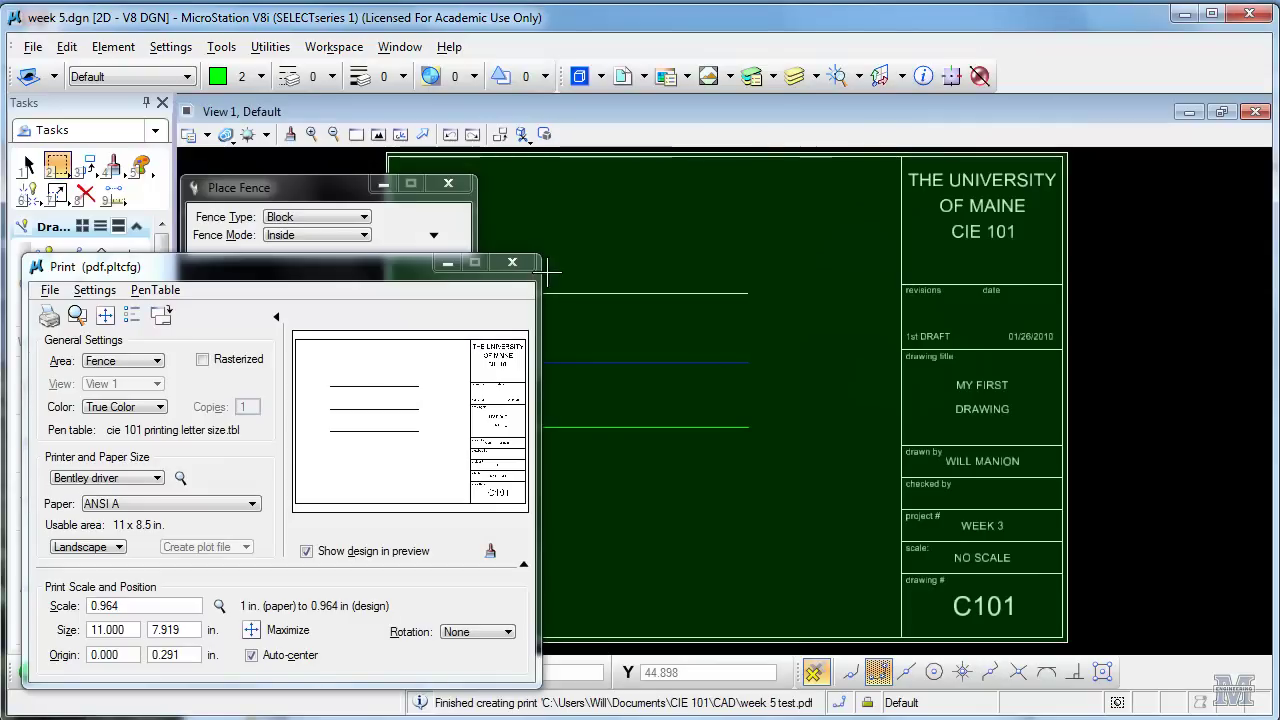
Step: Close the print dialog and remove the fence around the drawing
drag(392, 270, 472, 224)
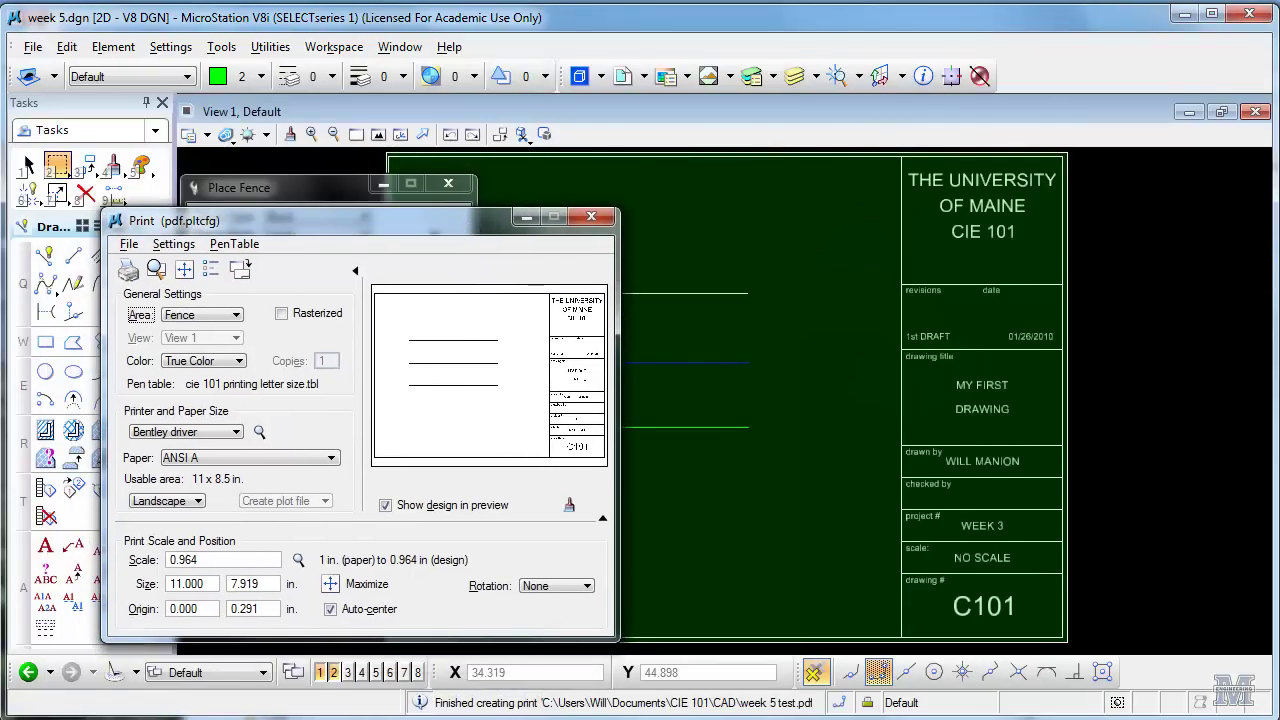
click(592, 222)
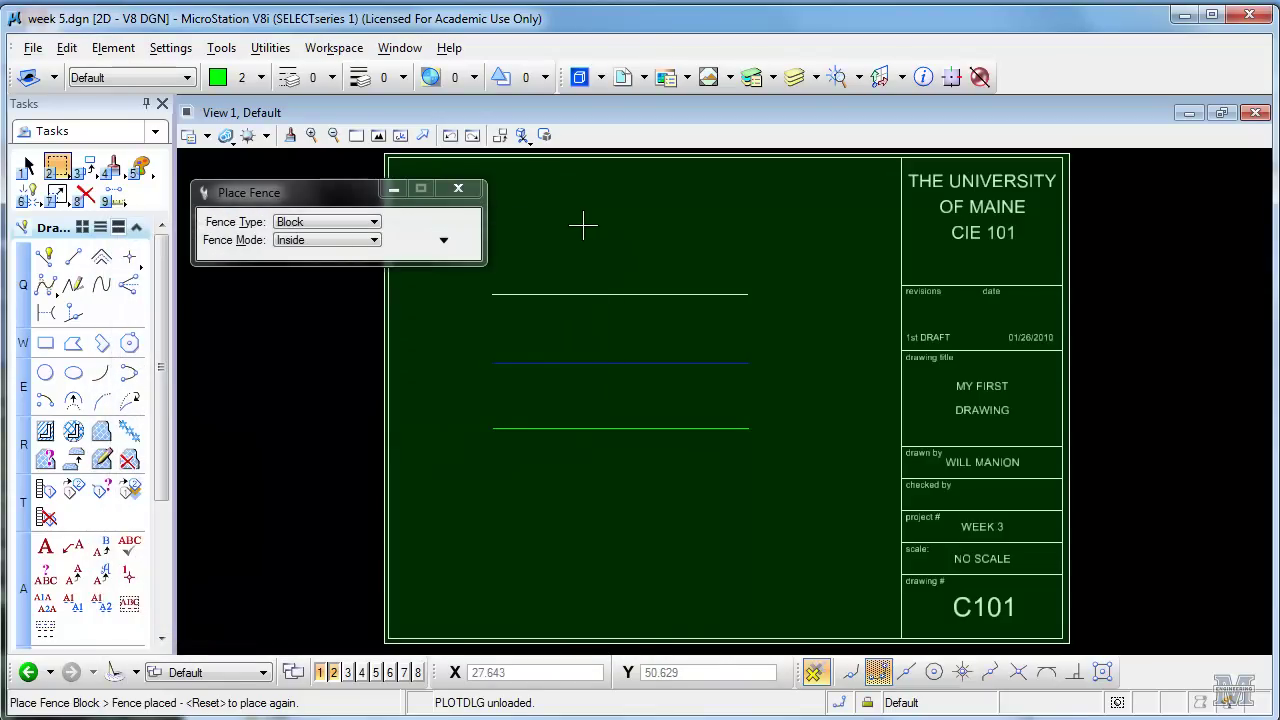
click(55, 176)
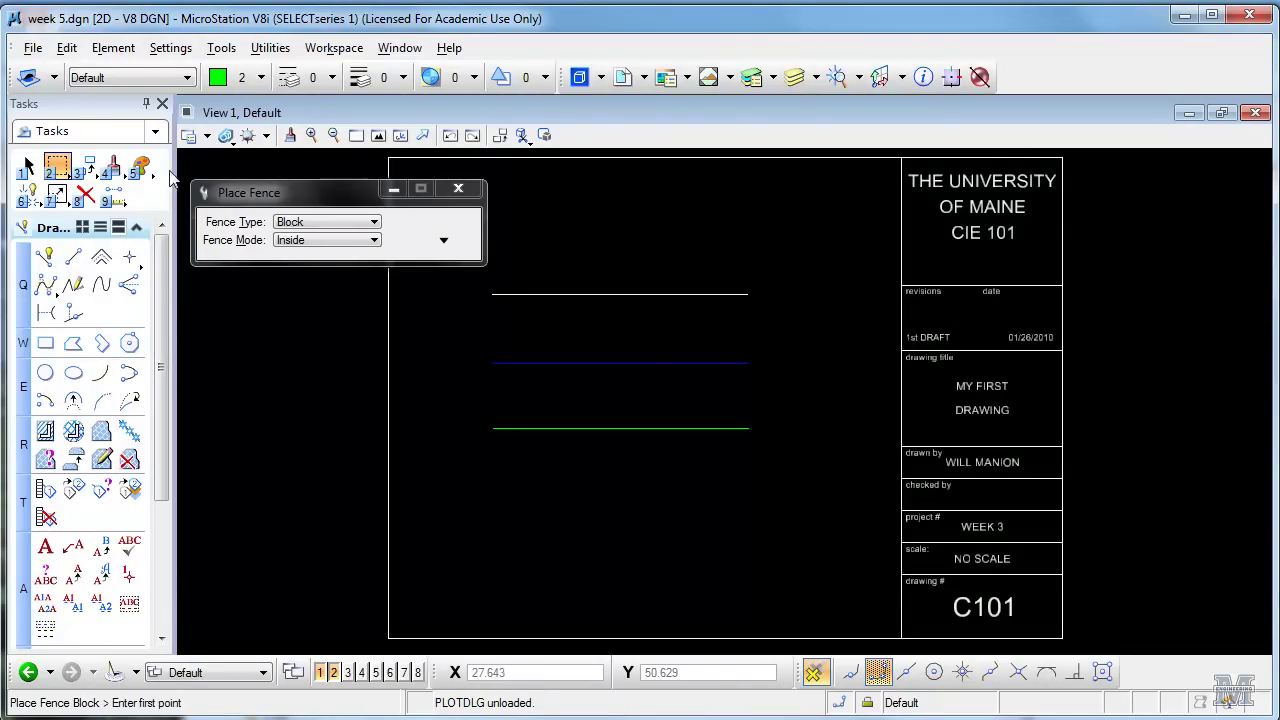
Step: Select every element in the drawing, change their color to green (2), and clear the selection
click(28, 166)
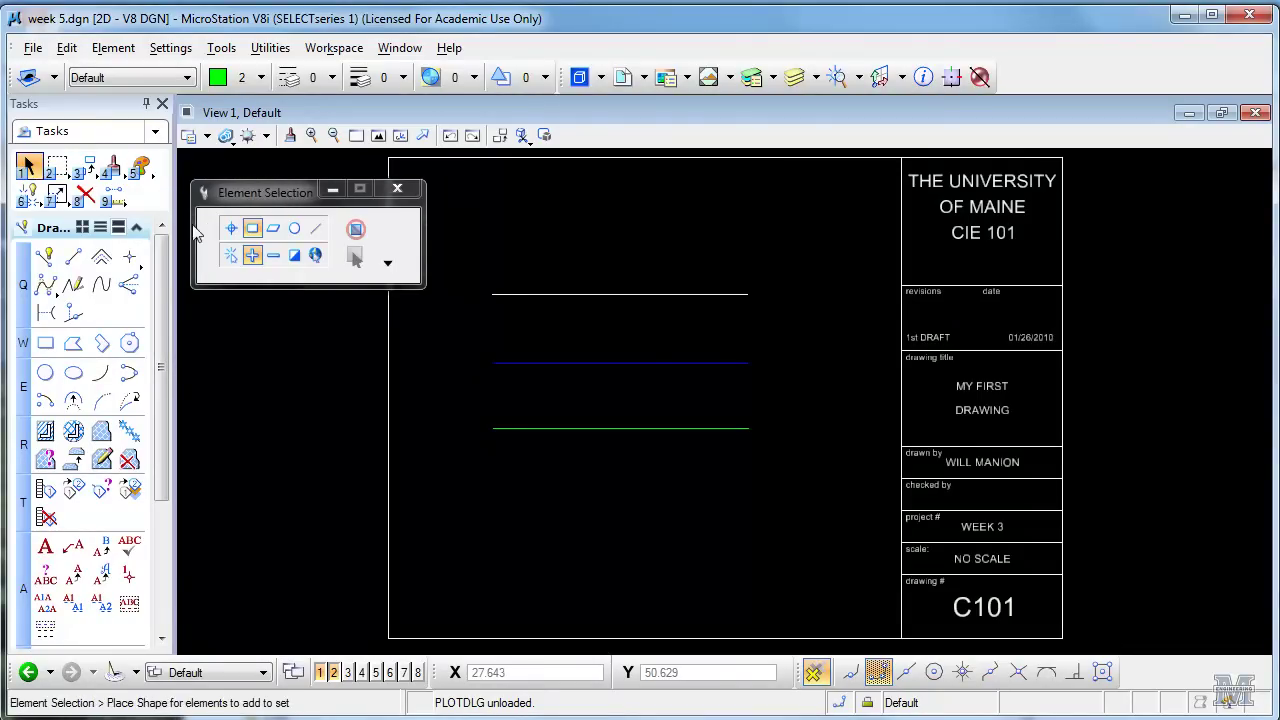
click(354, 258)
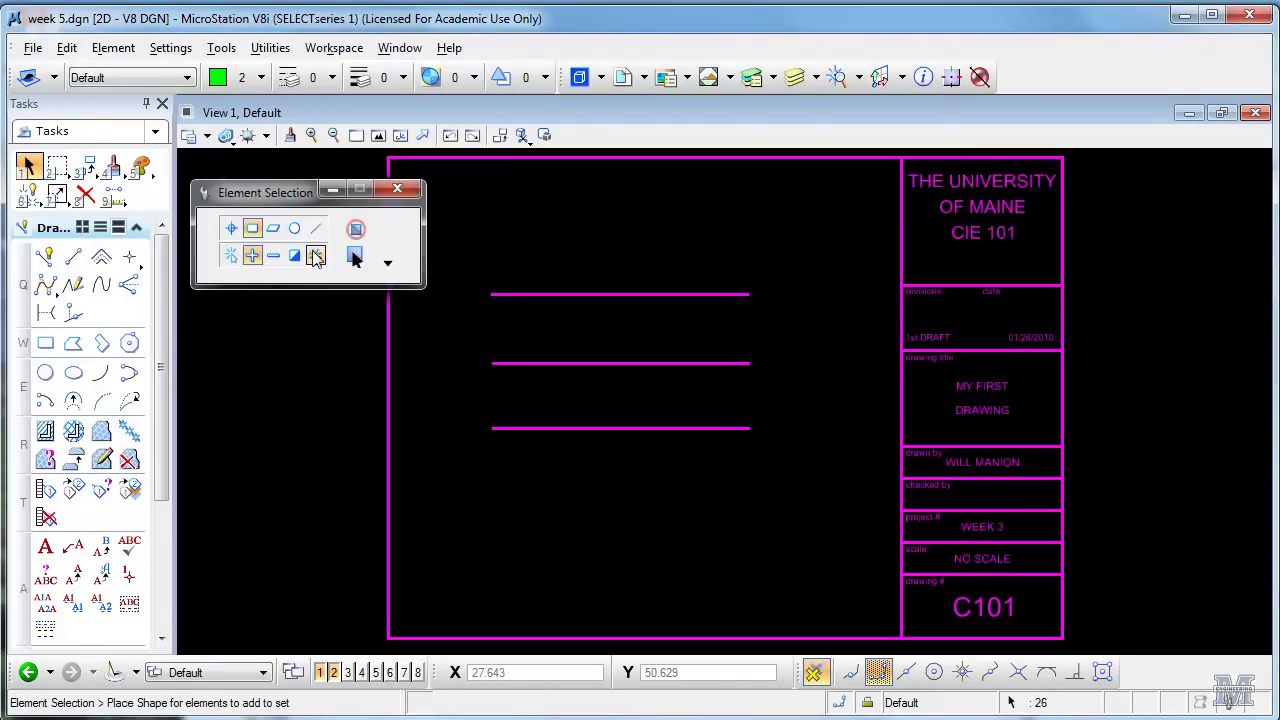
click(142, 168)
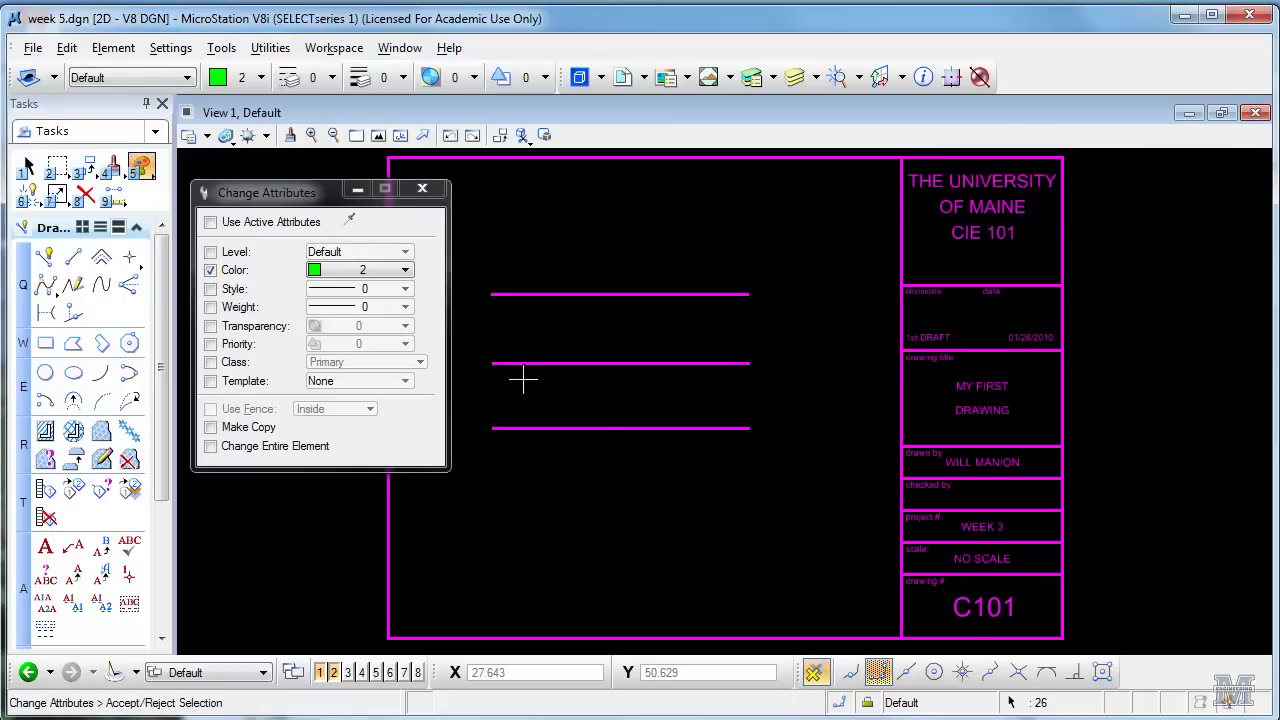
key(Escape)
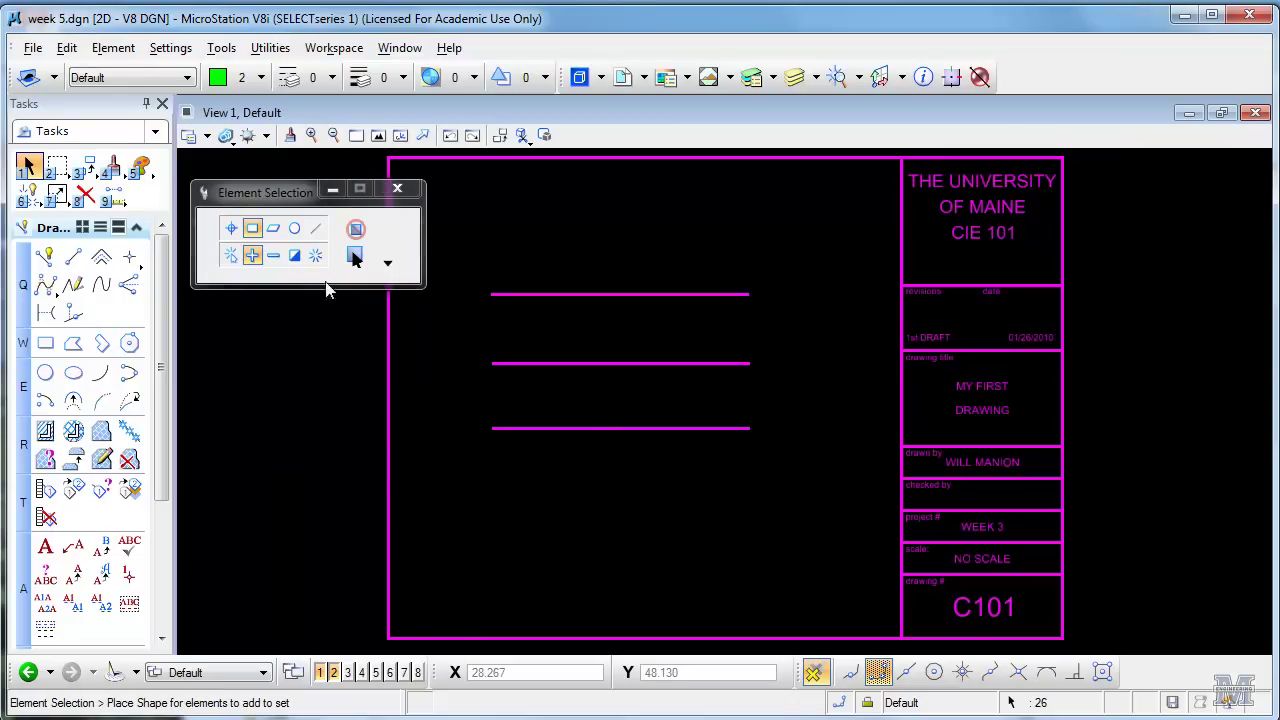
click(315, 256)
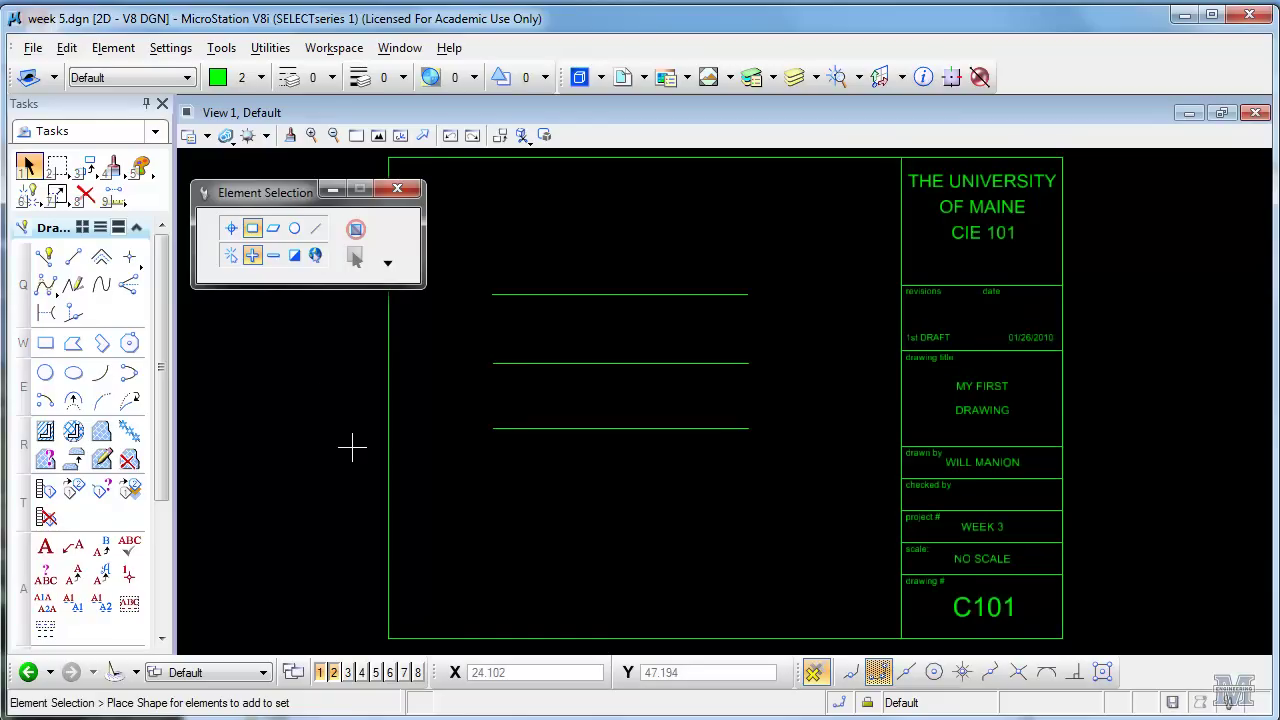